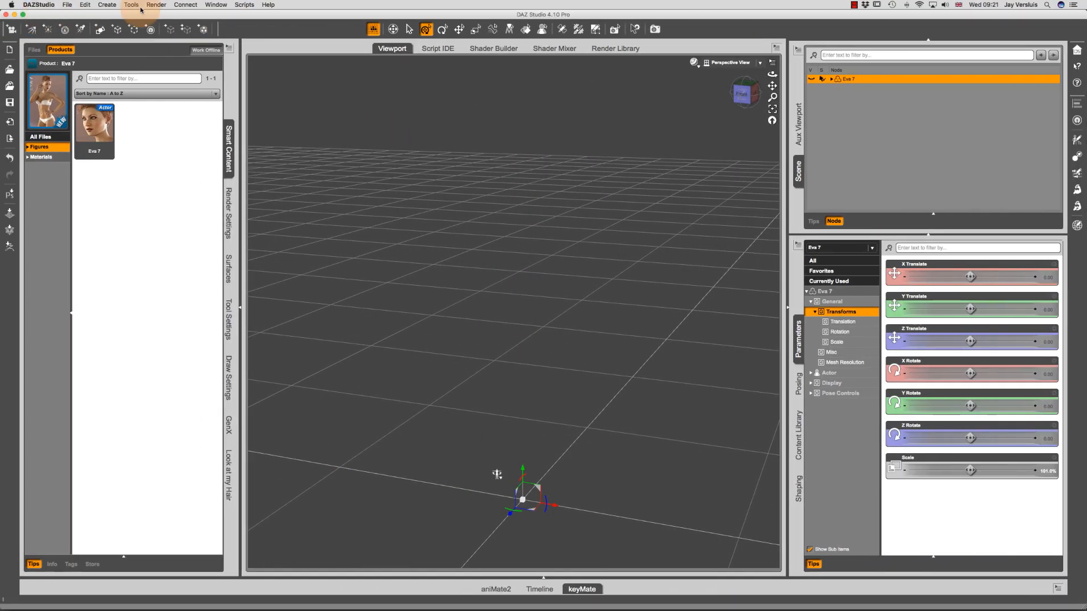
# Make the Eva 7 figure visible in the scene and set its mesh Resolution Level to Base.
pyautogui.click(812, 79)
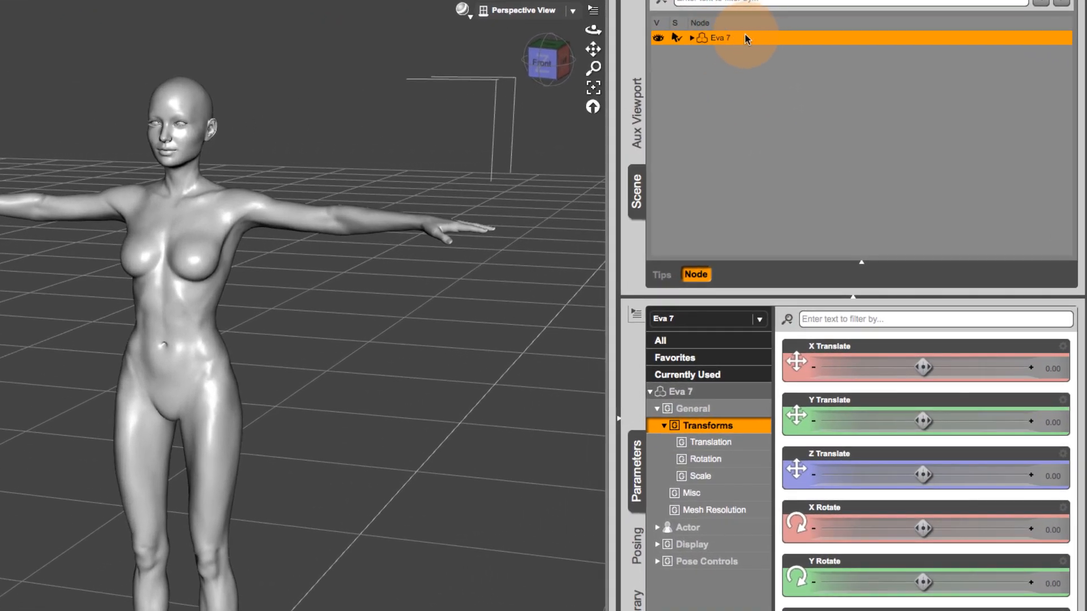
pyautogui.click(708, 425)
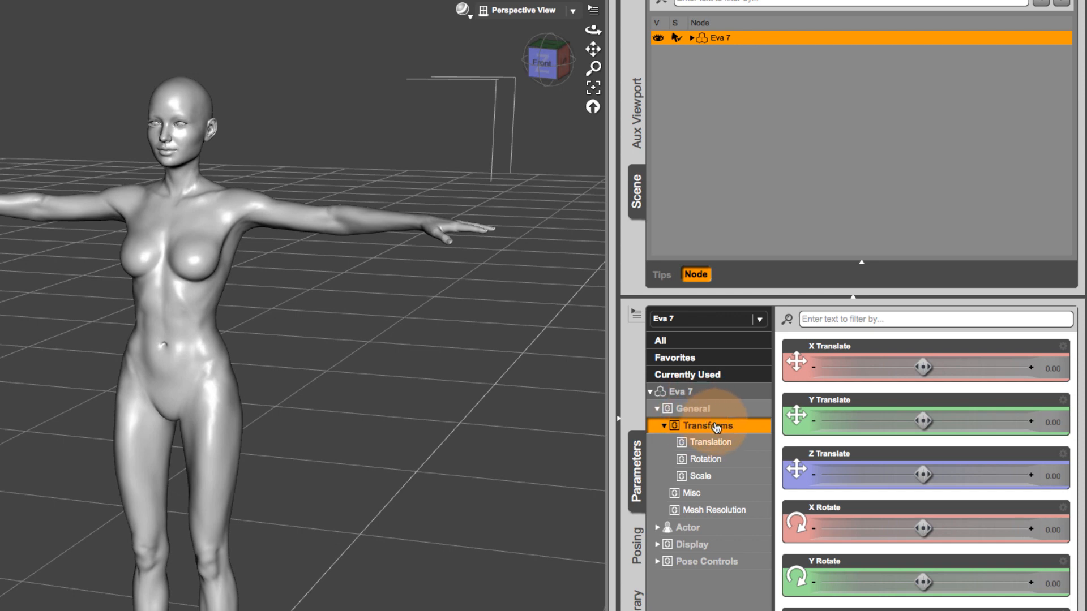
pyautogui.click(735, 512)
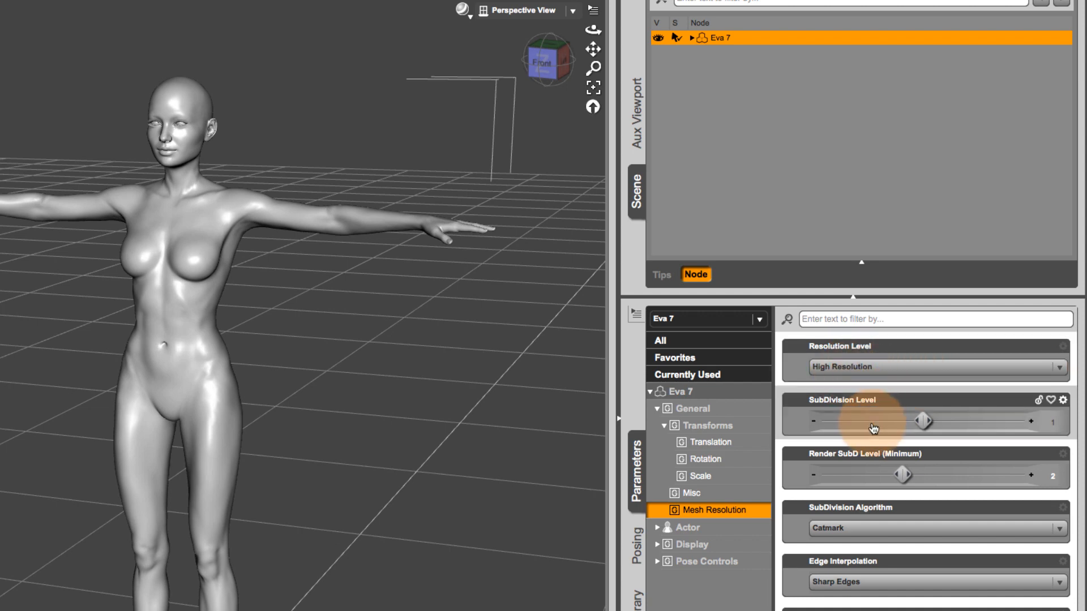
pyautogui.moveTo(905, 476)
pyautogui.mouseDown()
pyautogui.moveTo(802, 477)
pyautogui.moveTo(902, 474)
pyautogui.mouseUp()
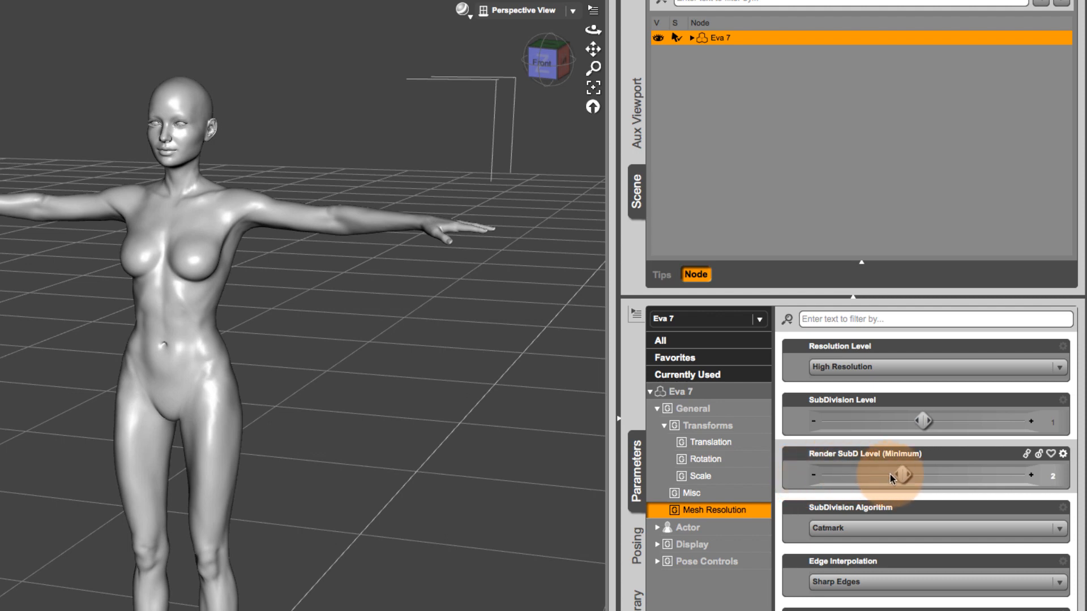
pyautogui.click(903, 368)
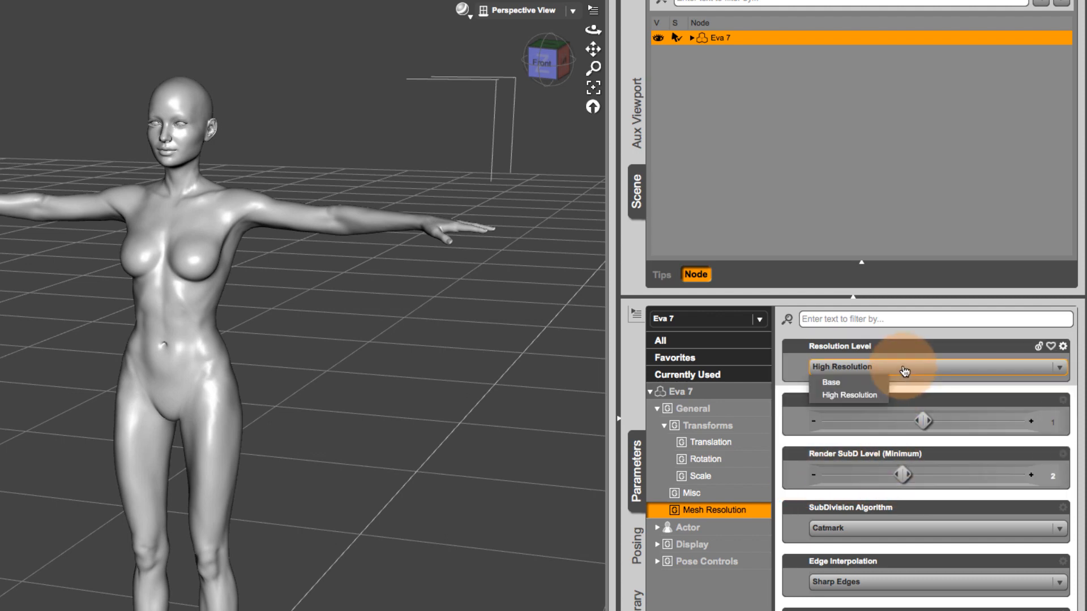
pyautogui.click(879, 385)
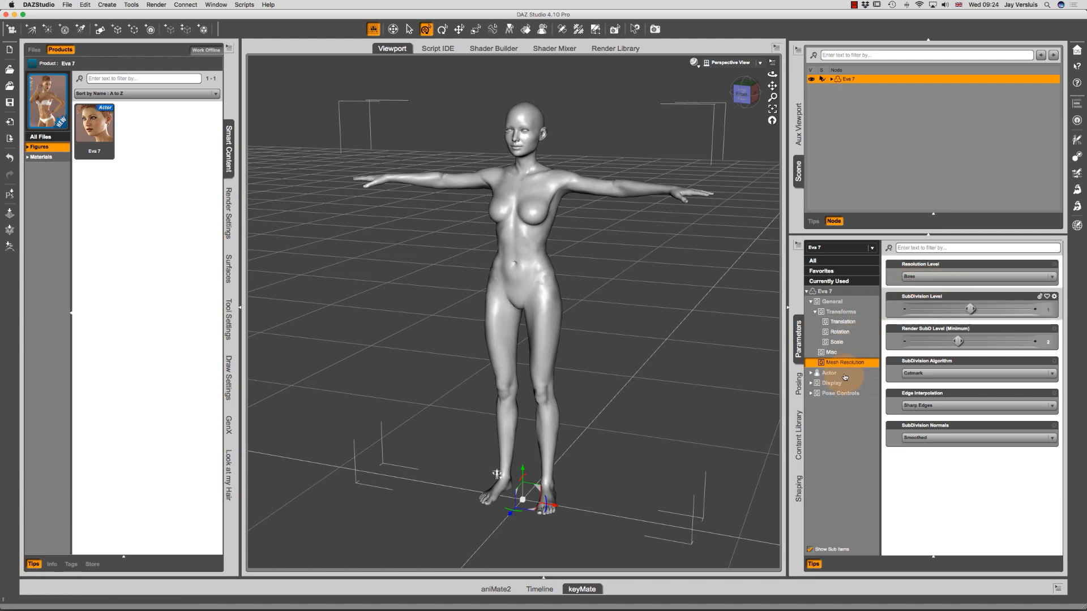
# Expand Eva 7's Actor parameters and filter them by "eva".
pyautogui.click(819, 374)
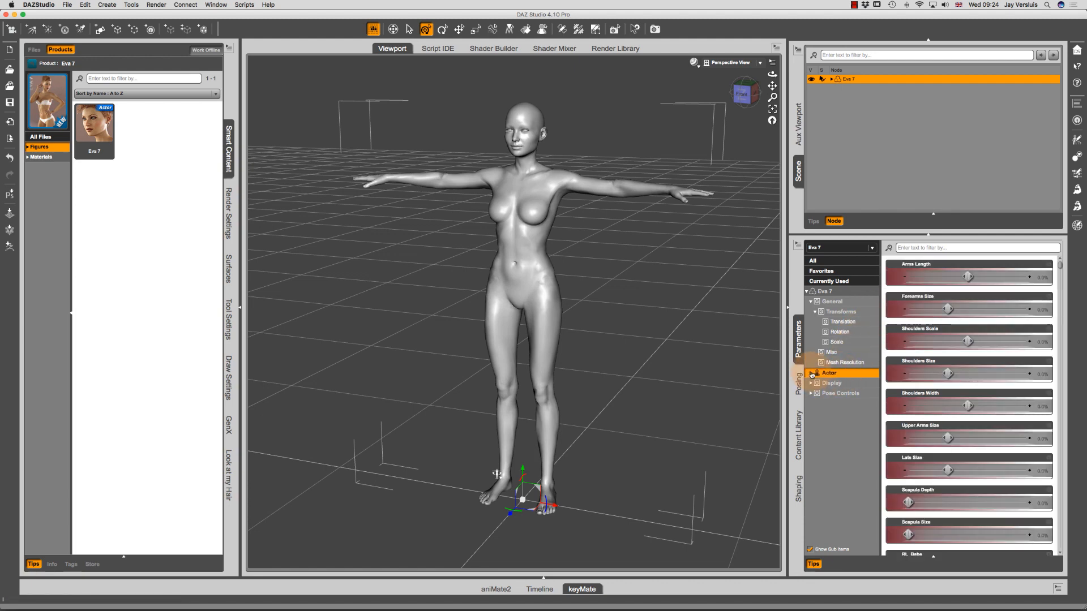
pyautogui.click(811, 374)
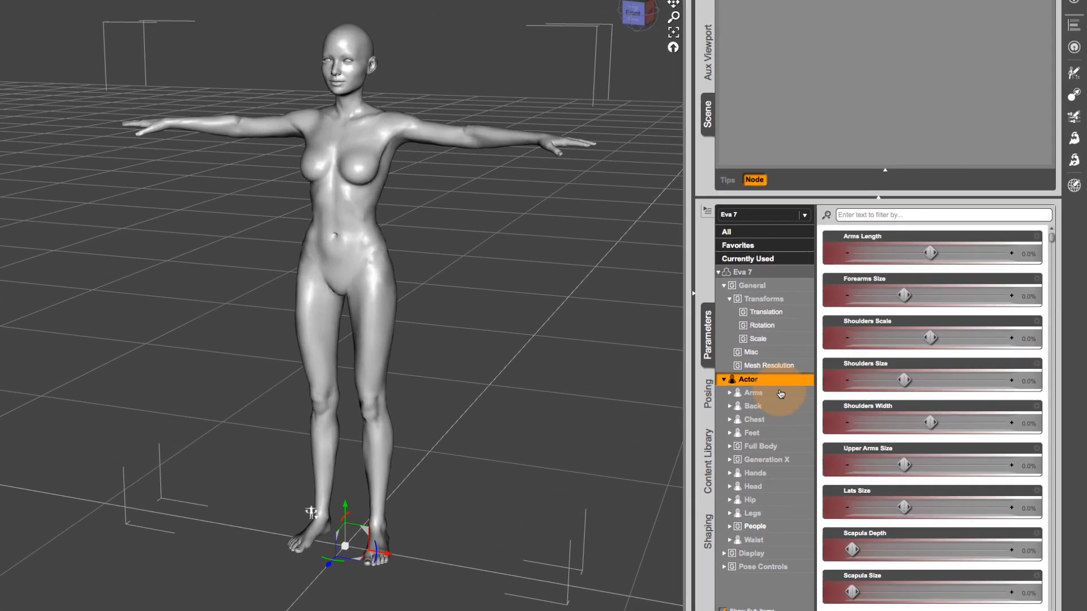
pyautogui.click(895, 213)
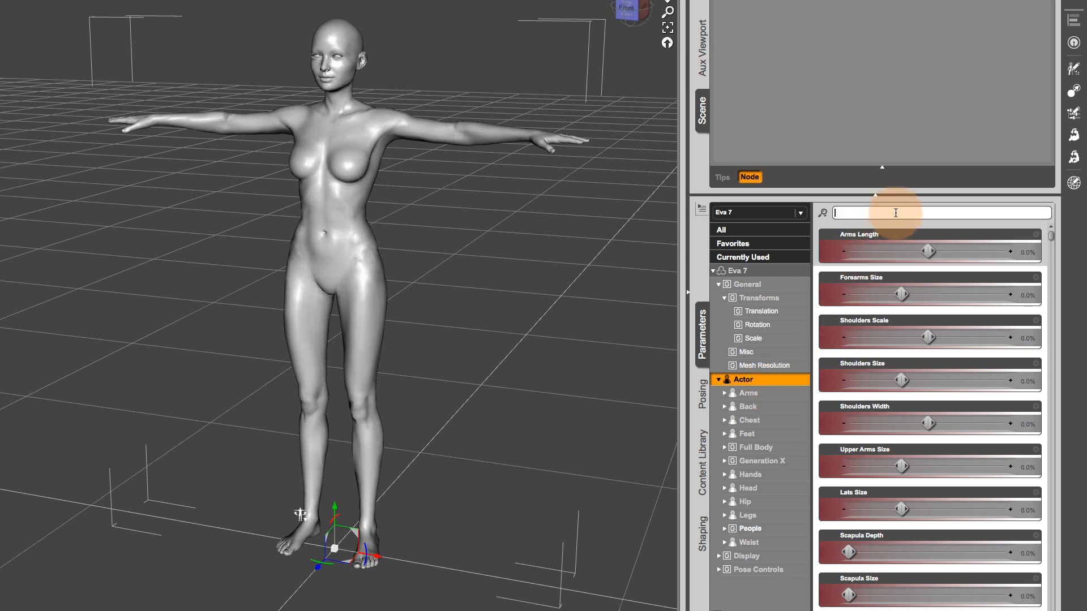
pyautogui.write('eva')
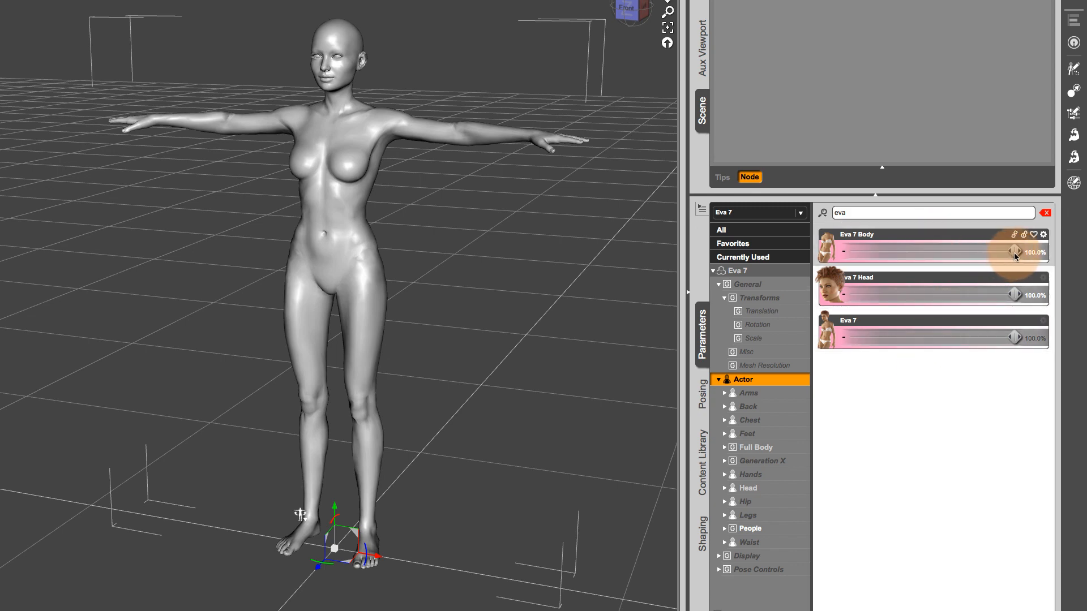
# Set the Eva 7 Body, Eva 7 Head and Eva 7 morphs to 0%.
pyautogui.moveTo(1014, 252); pyautogui.dragTo(887, 247)
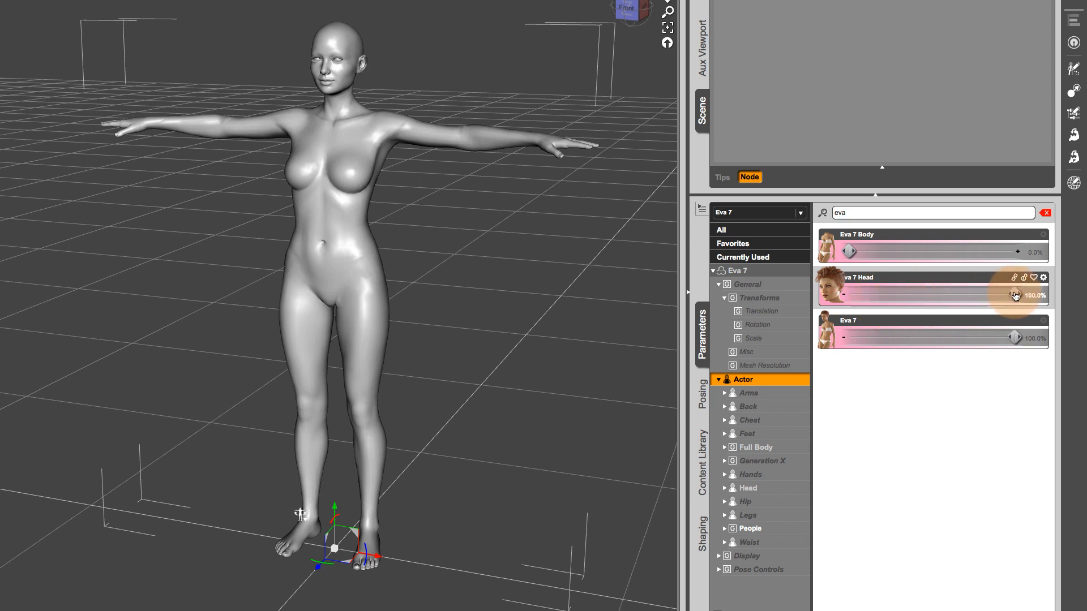
pyautogui.moveTo(1015, 296); pyautogui.dragTo(818, 312)
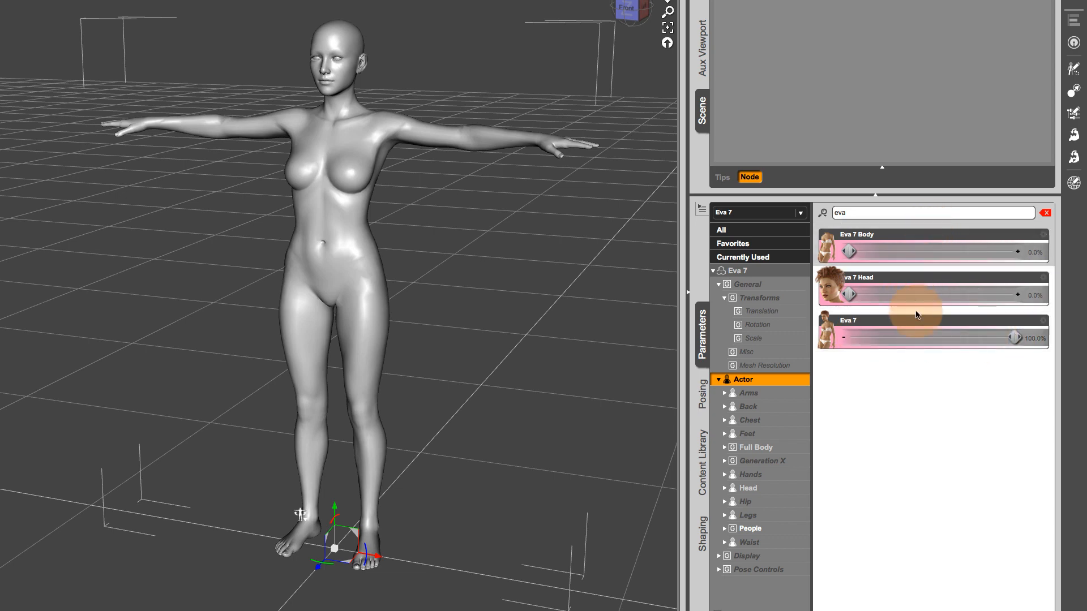
pyautogui.moveTo(1014, 339); pyautogui.dragTo(814, 347)
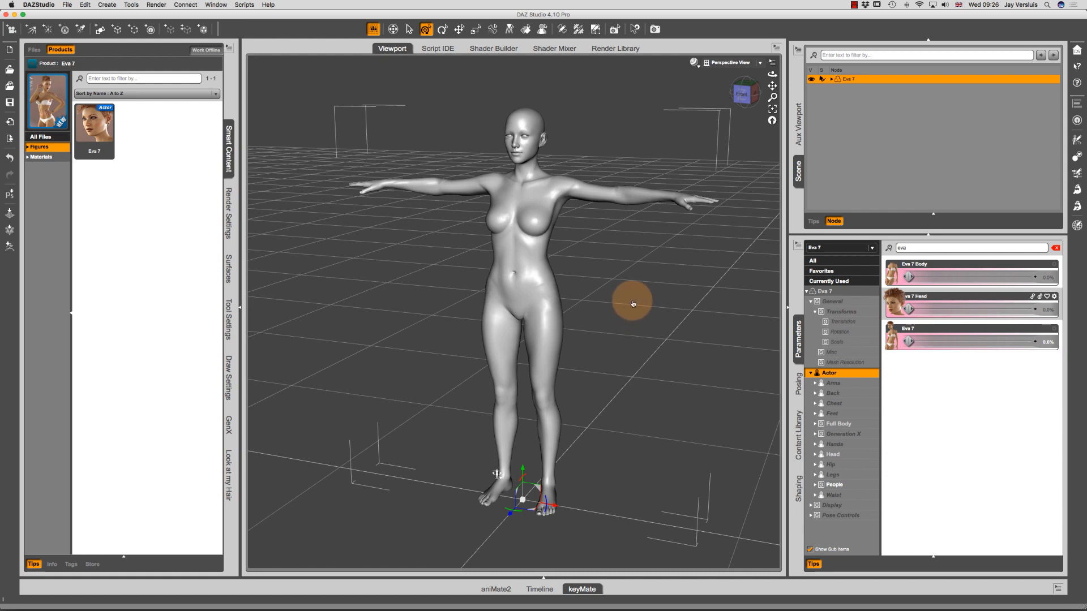
# Export the figure as a Wavefront OBJ named "Eva whole" into the Blender Export folder on the Desktop.
pyautogui.click(67, 5)
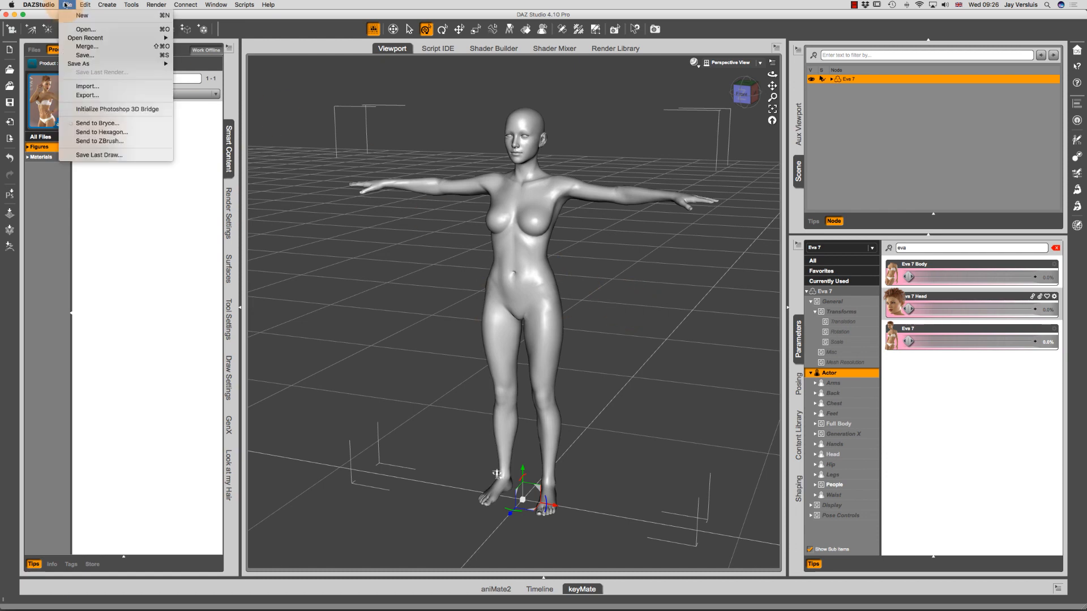
pyautogui.click(88, 95)
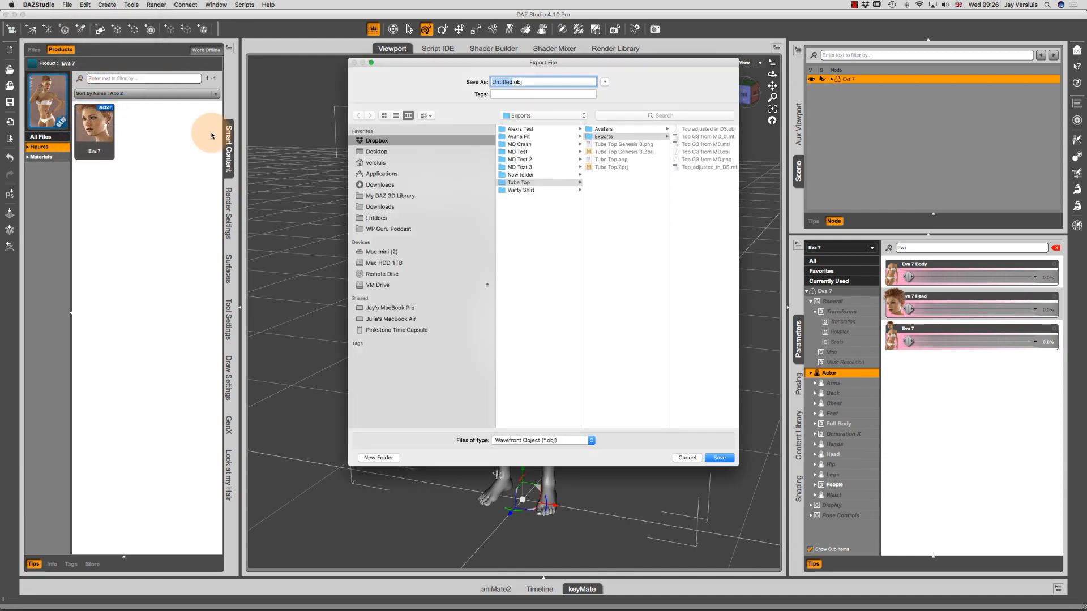
pyautogui.click(382, 152)
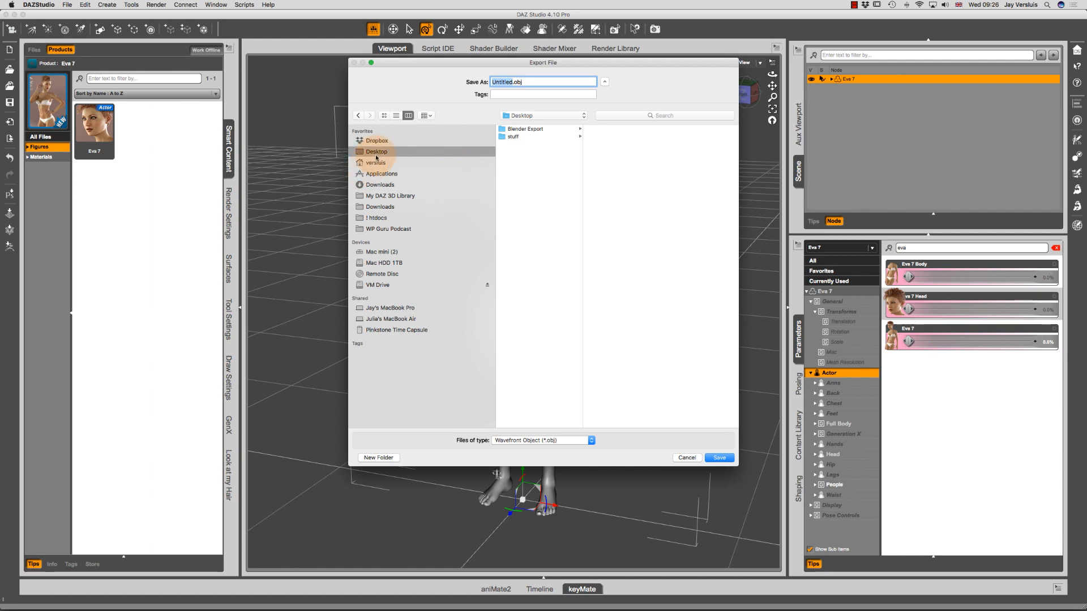
pyautogui.click(552, 129)
pyautogui.click(495, 82)
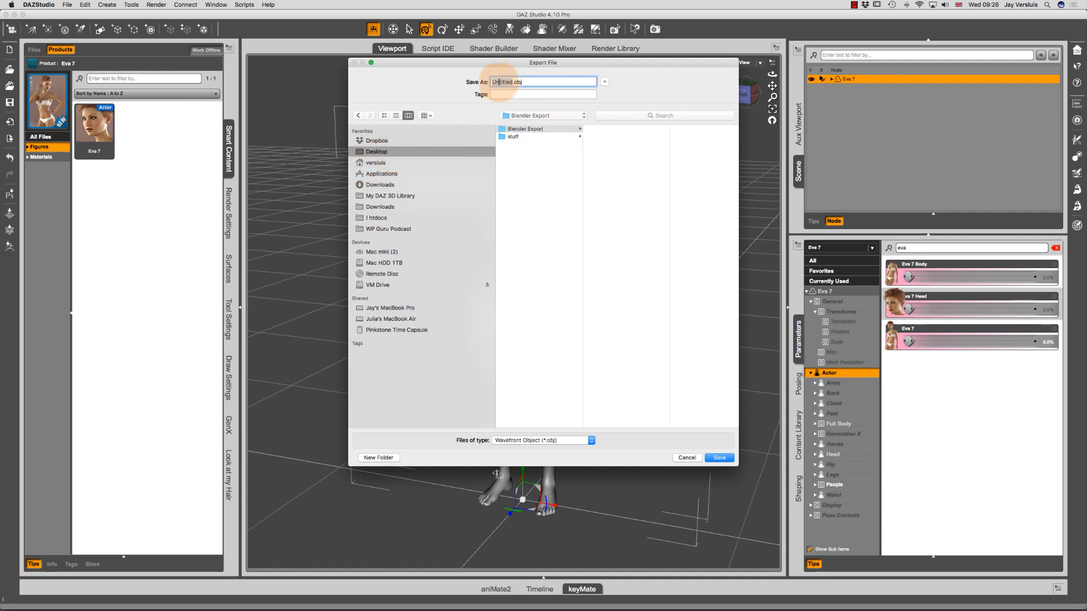
pyautogui.doubleClick(495, 82)
pyautogui.write('Eva')
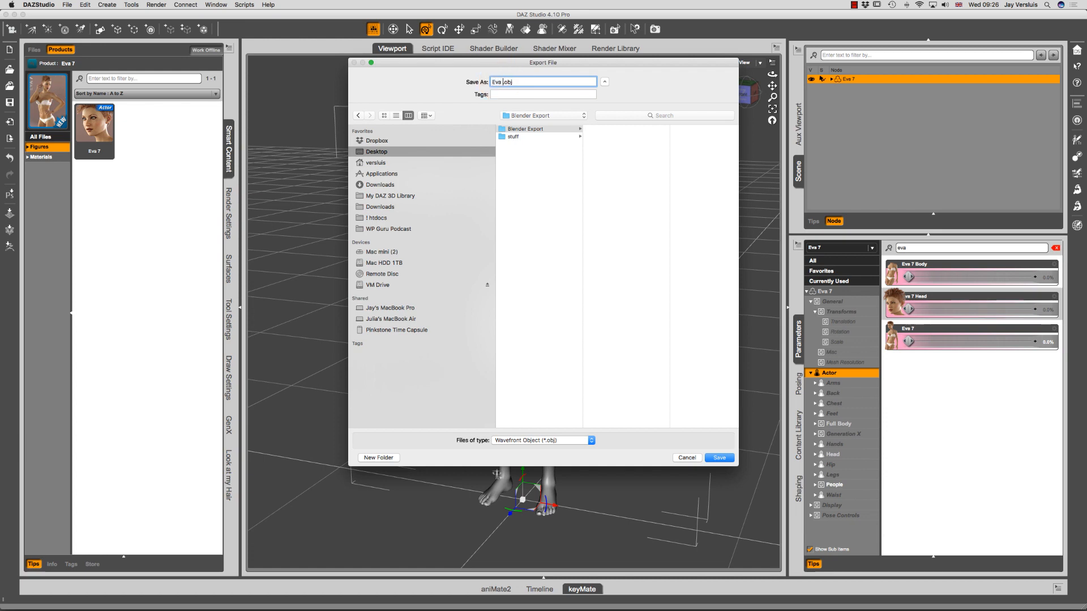
pyautogui.write(' whole')
pyautogui.click(719, 457)
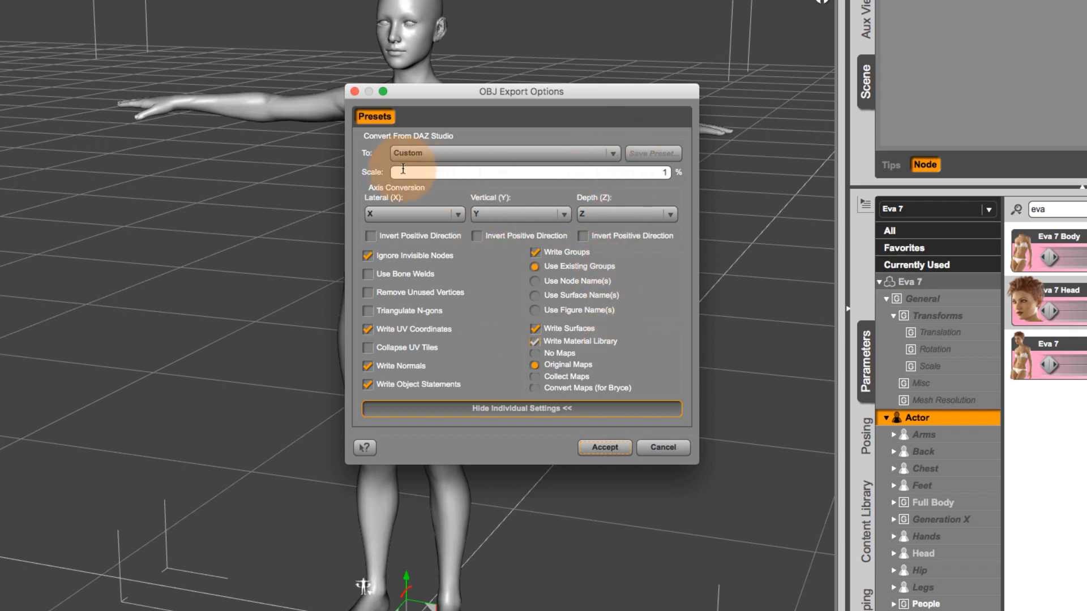
# Base the OBJ export options on the DAZ Studio (1 unit = 1cm) preset, set the scale to 1% and accept.
pyautogui.click(614, 153)
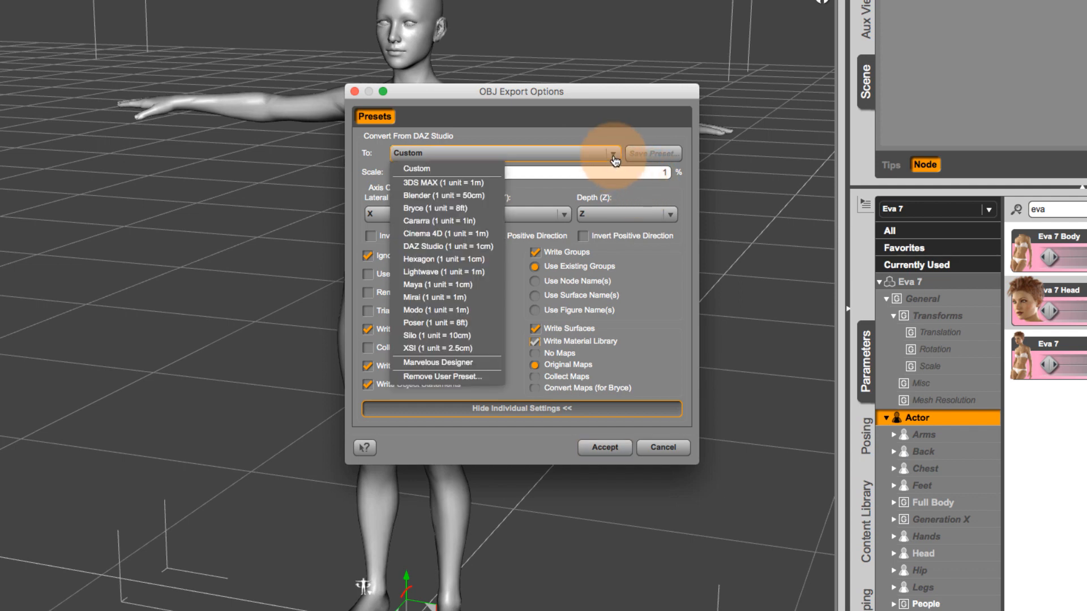
pyautogui.click(480, 246)
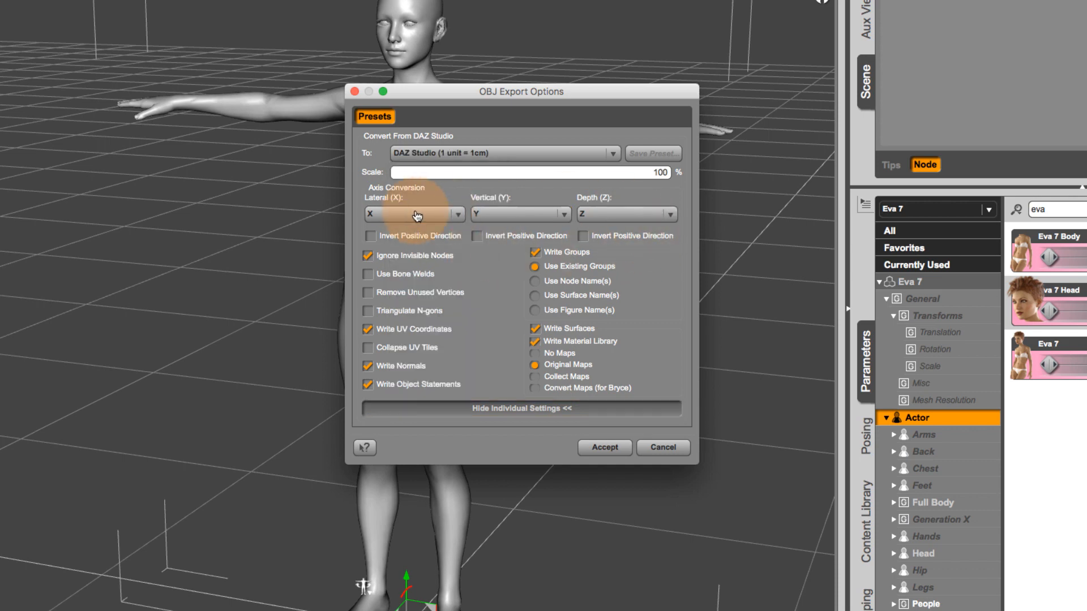
pyautogui.doubleClick(657, 176)
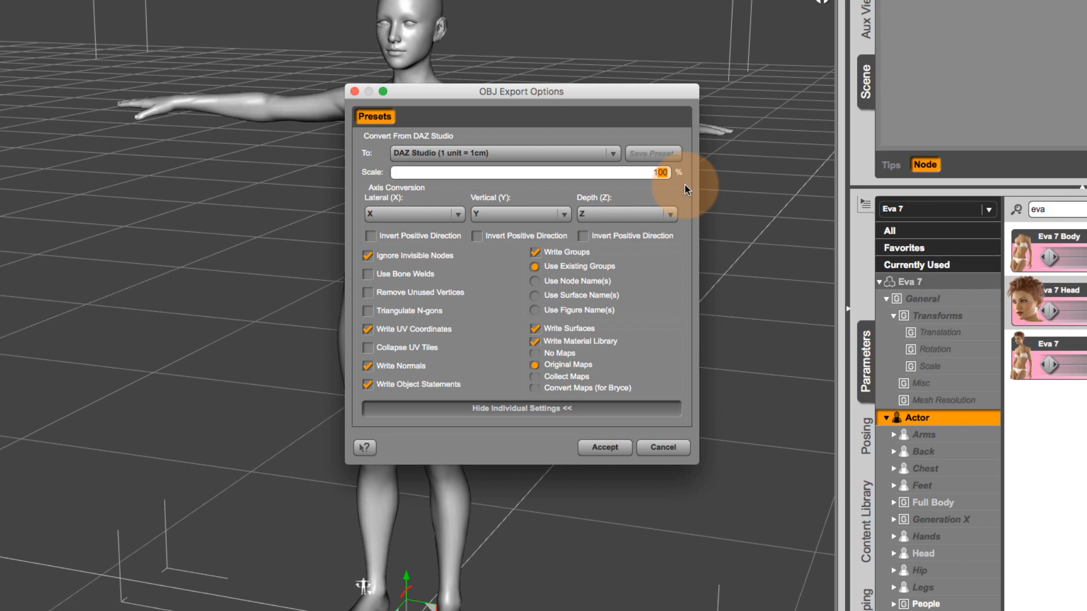
pyautogui.write('1')
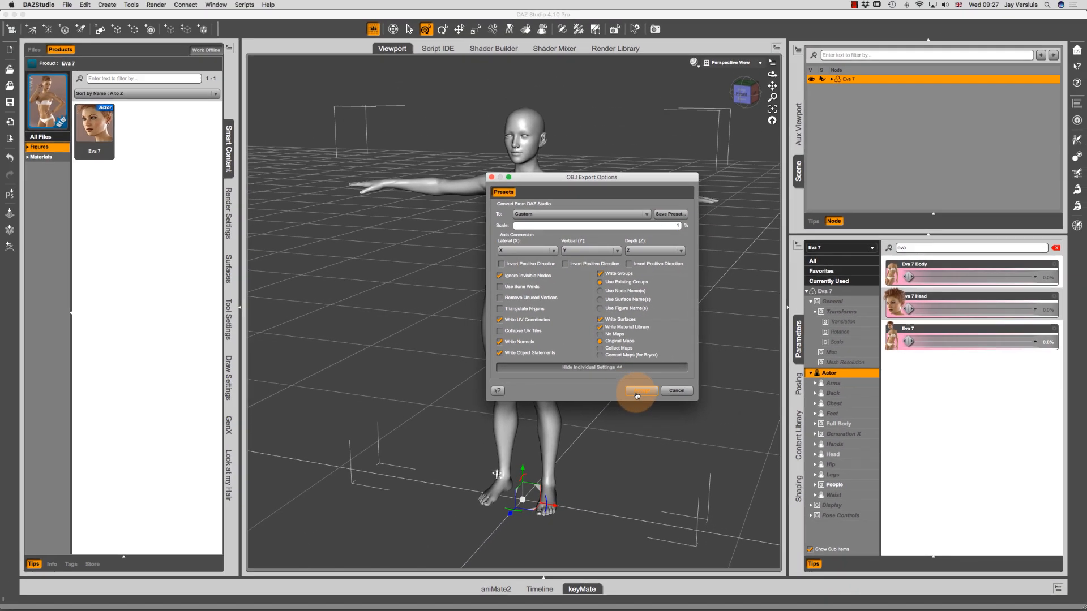
pyautogui.click(638, 394)
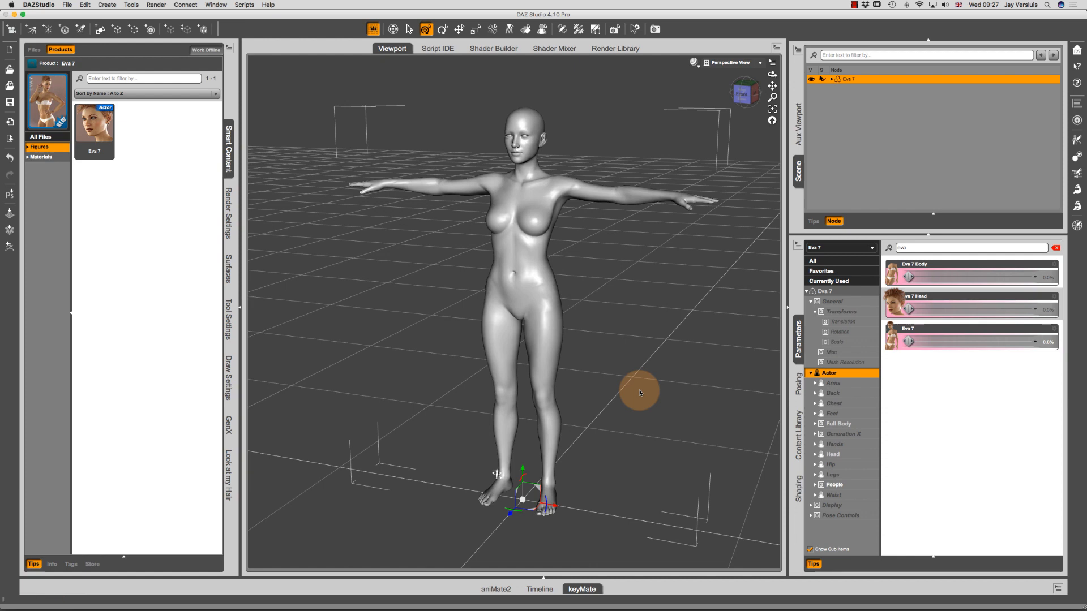
# Clear the parameter filter and show Eva 7's general Transforms parameters.
pyautogui.click(1056, 250)
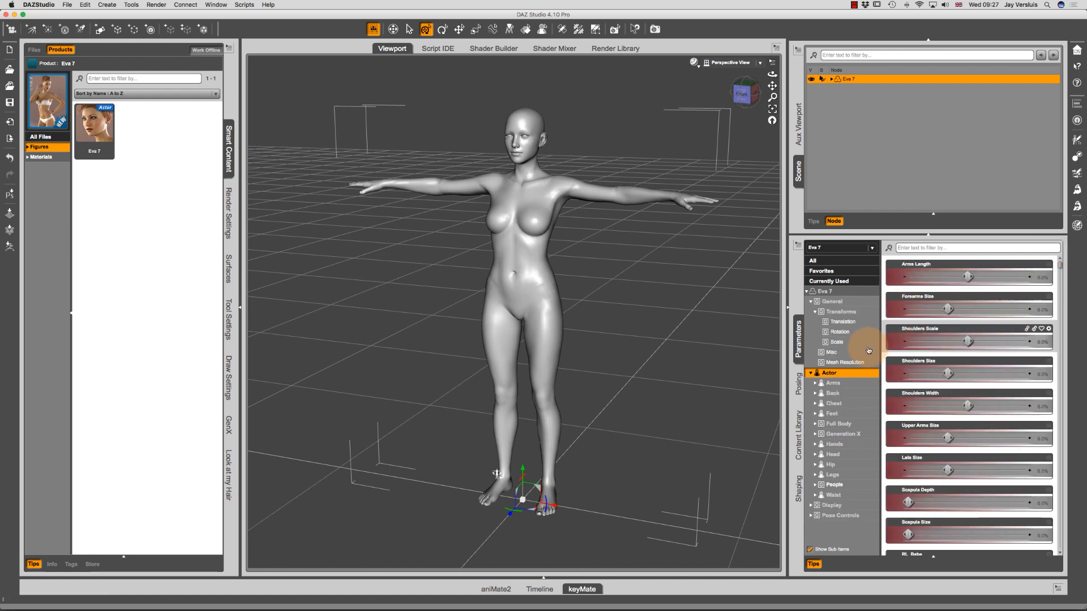
pyautogui.click(837, 300)
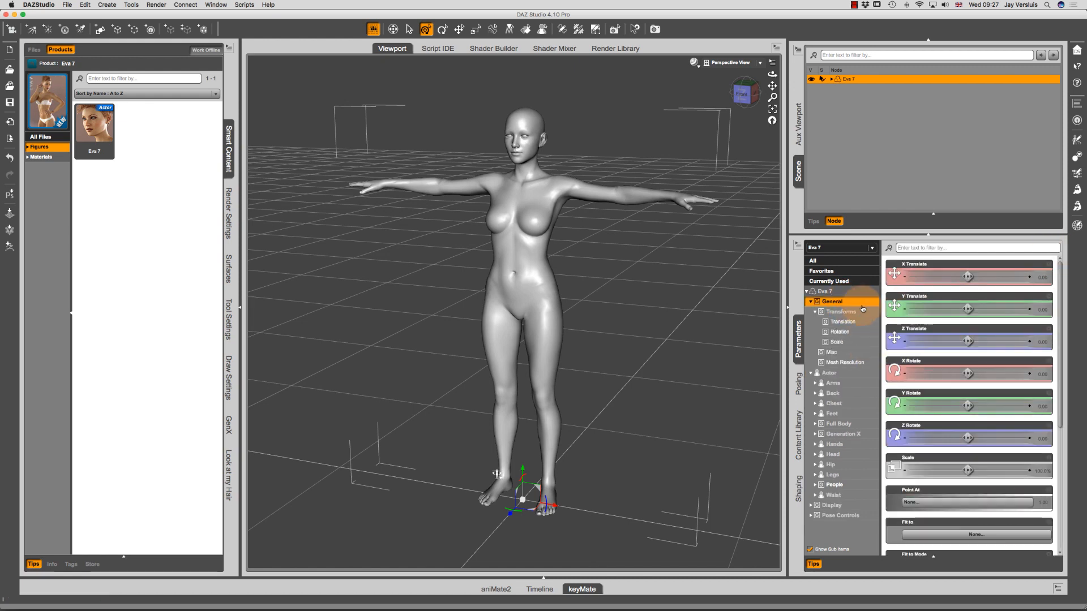
pyautogui.click(864, 311)
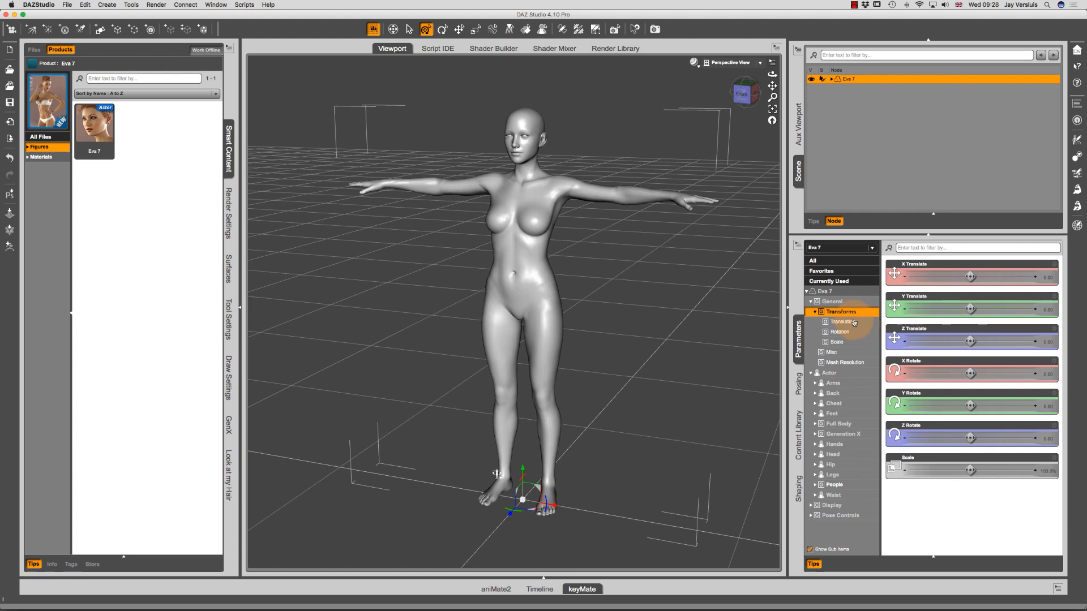
# Switch to Blender, dismiss the splash screen and delete the default cube.
pyautogui.hotkey('ctrl', 'Right')
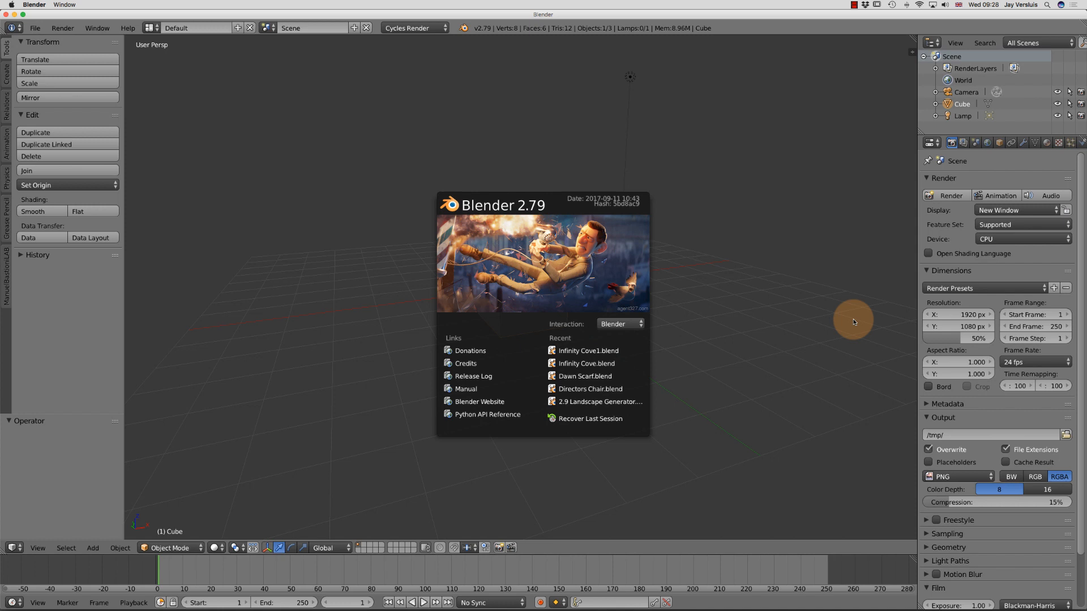
pyautogui.click(613, 257)
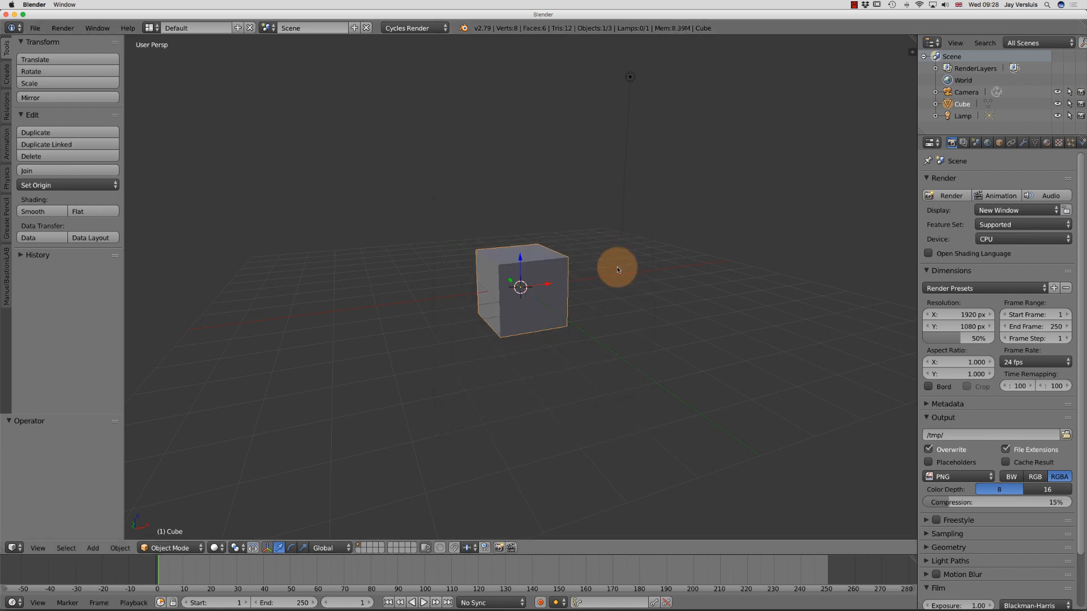
pyautogui.press('x')
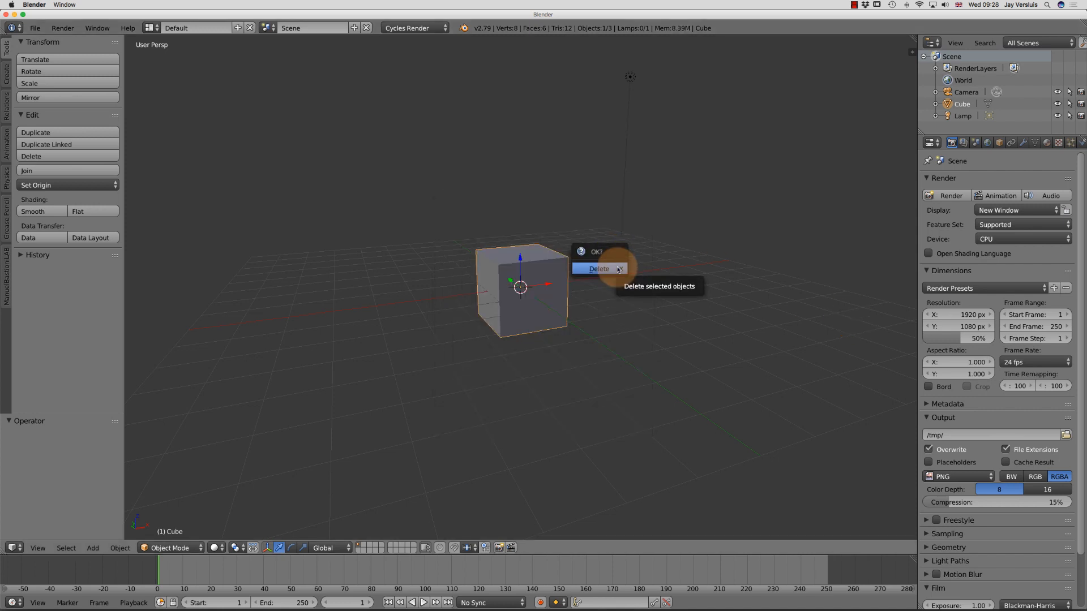
pyautogui.click(619, 269)
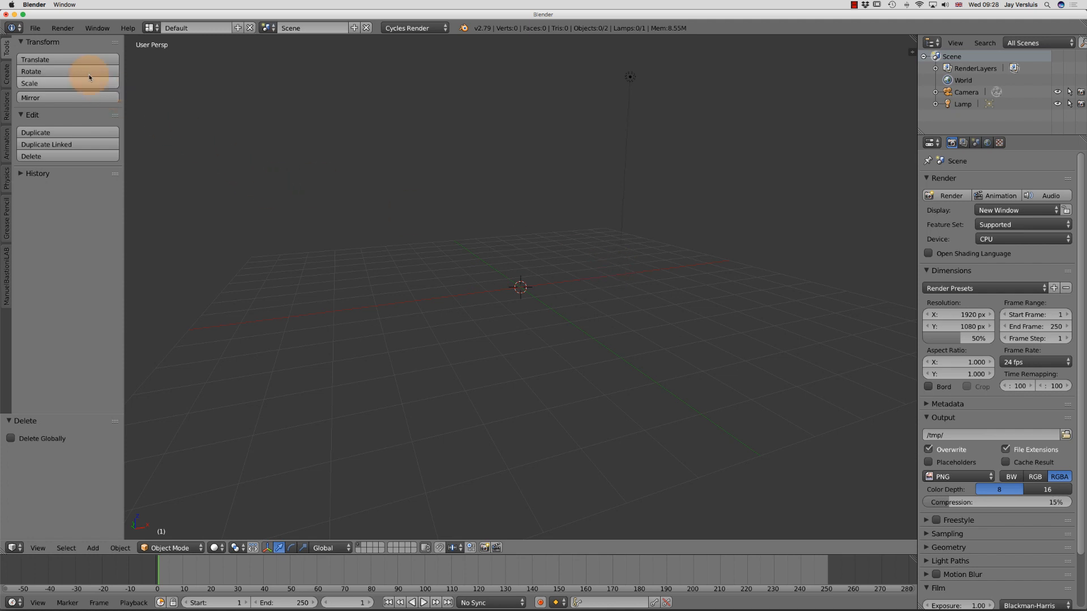
# Start a Wavefront OBJ import and choose Eva whole.obj from the Blender Export folder on the Desktop.
pyautogui.click(40, 32)
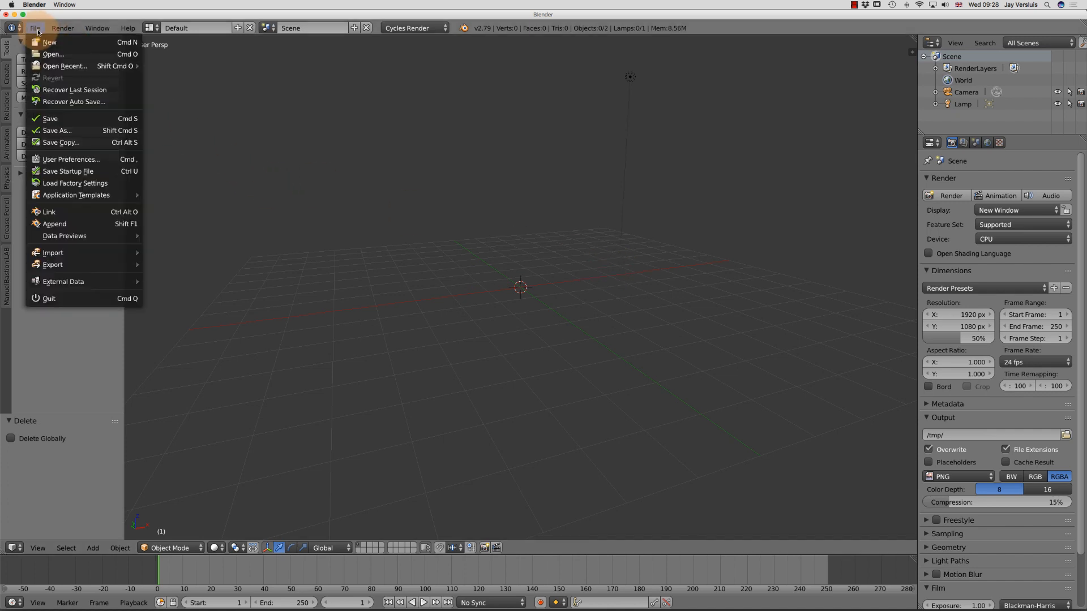
pyautogui.moveTo(84, 256)
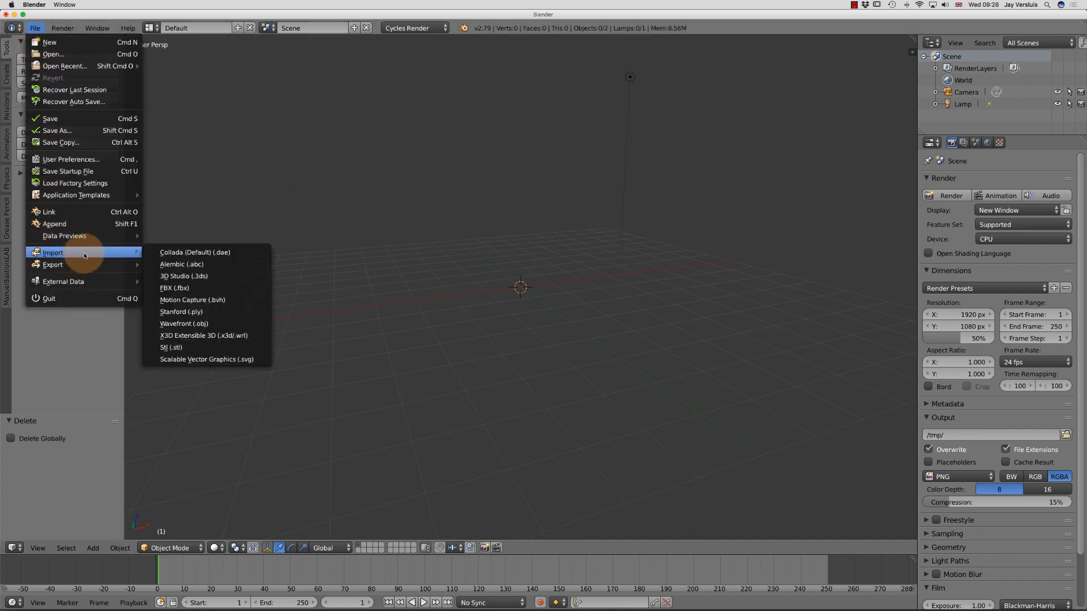
pyautogui.click(223, 325)
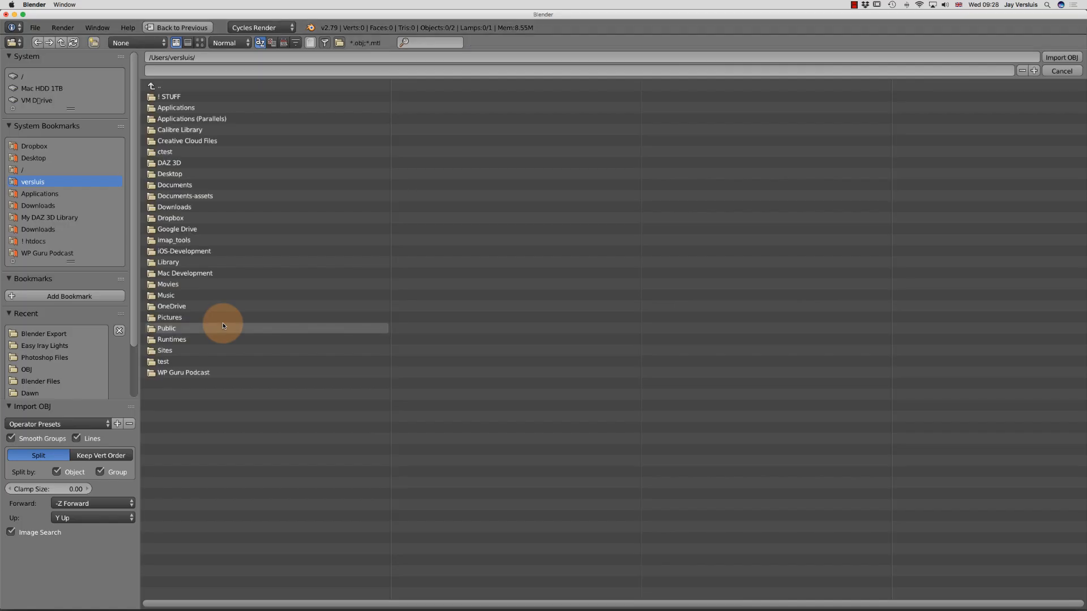
pyautogui.click(39, 160)
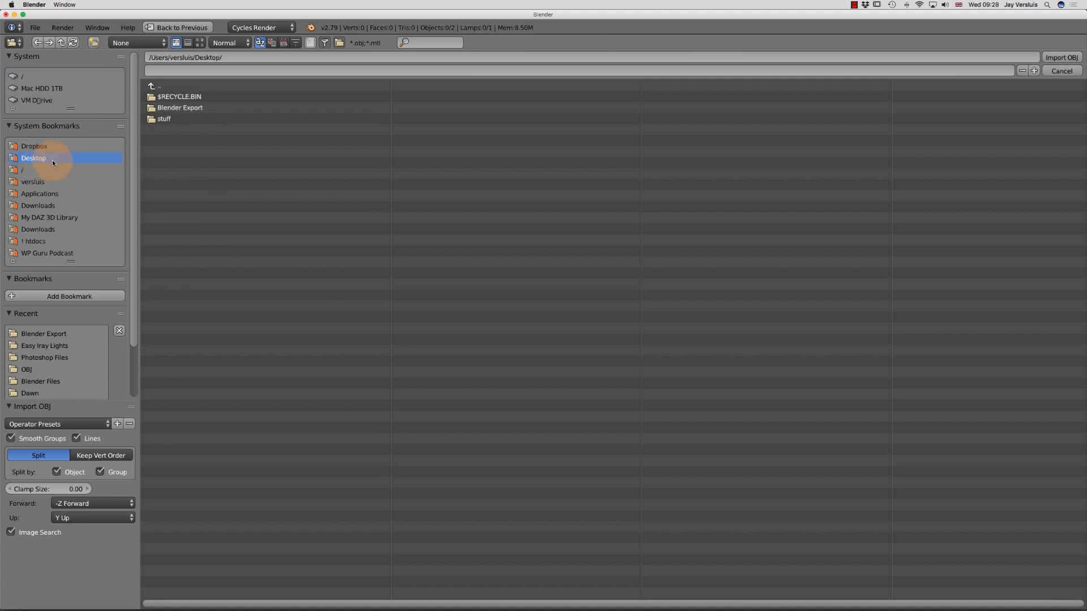
pyautogui.click(182, 113)
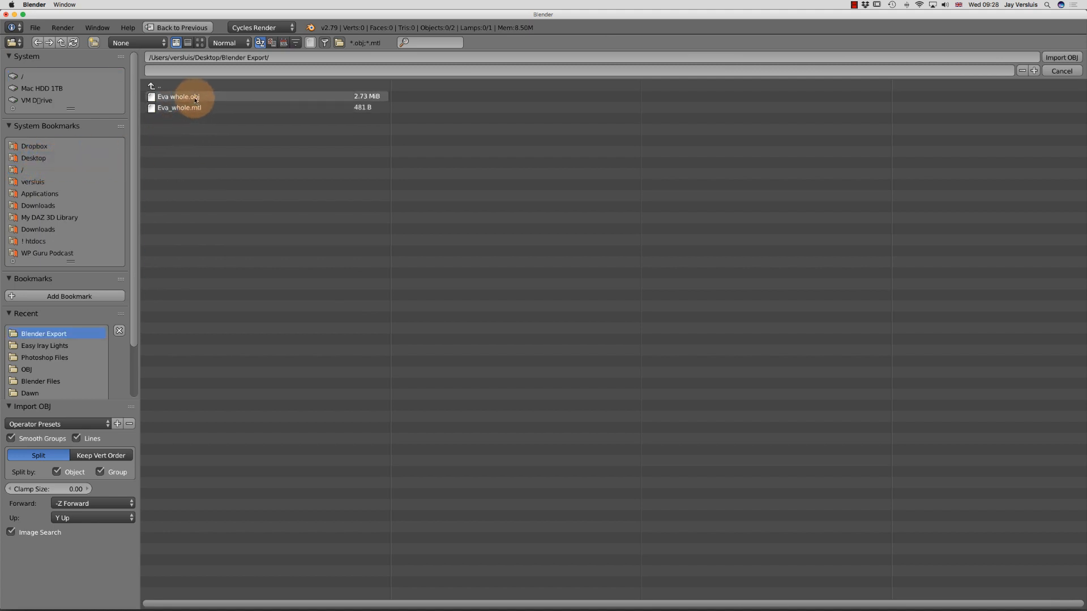
pyautogui.click(195, 97)
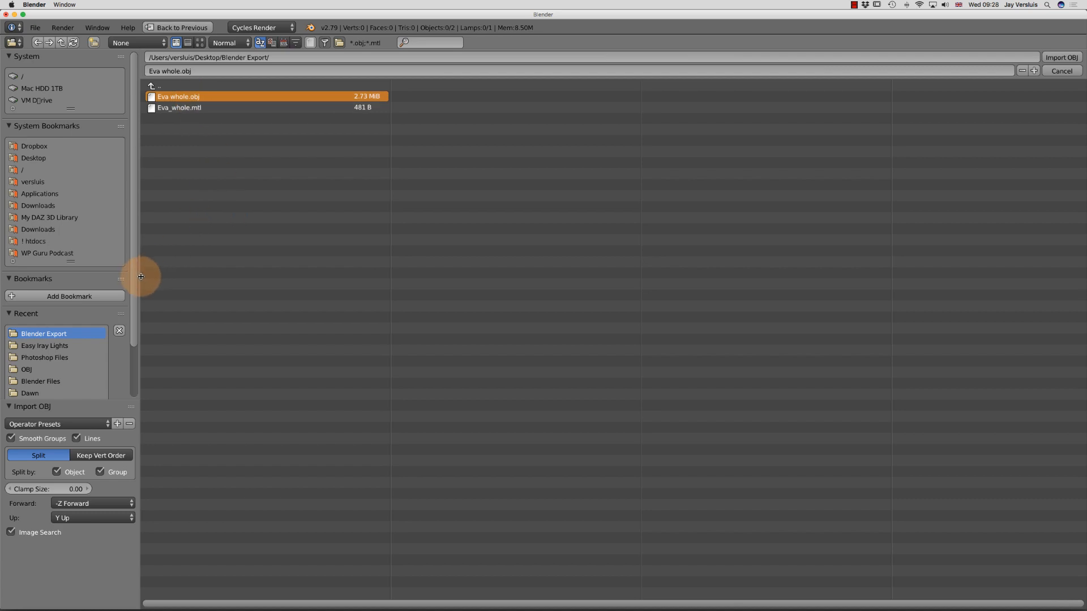
# Set the OBJ import to Keep Vert Order with Poly Groups enabled and import the figure.
pyautogui.scroll(-2, 133, 286)
pyautogui.scroll(-1, 131, 303)
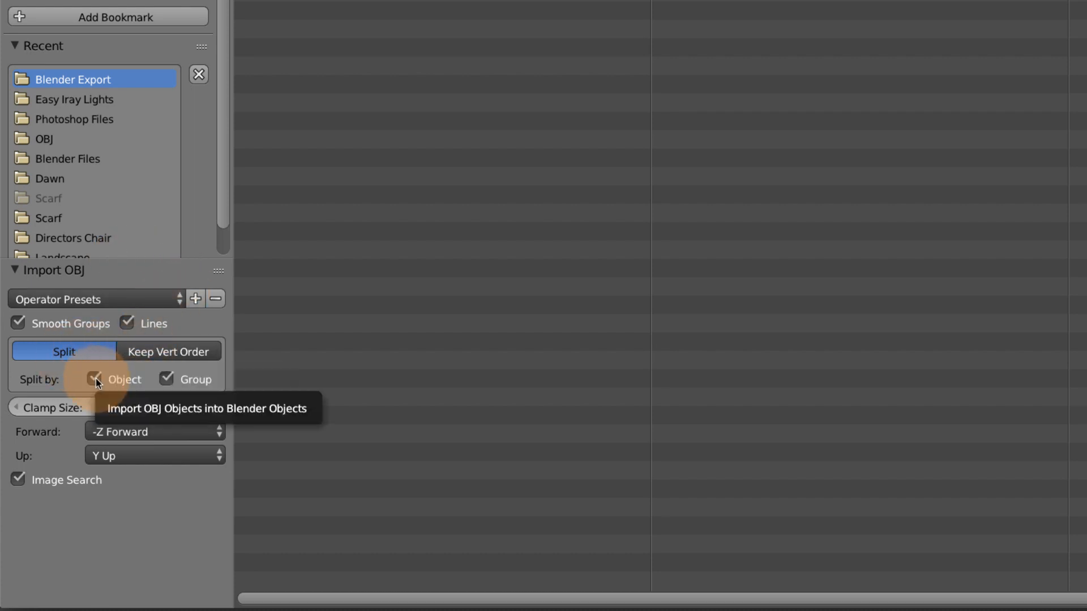
pyautogui.moveTo(94, 380); pyautogui.dragTo(175, 388)
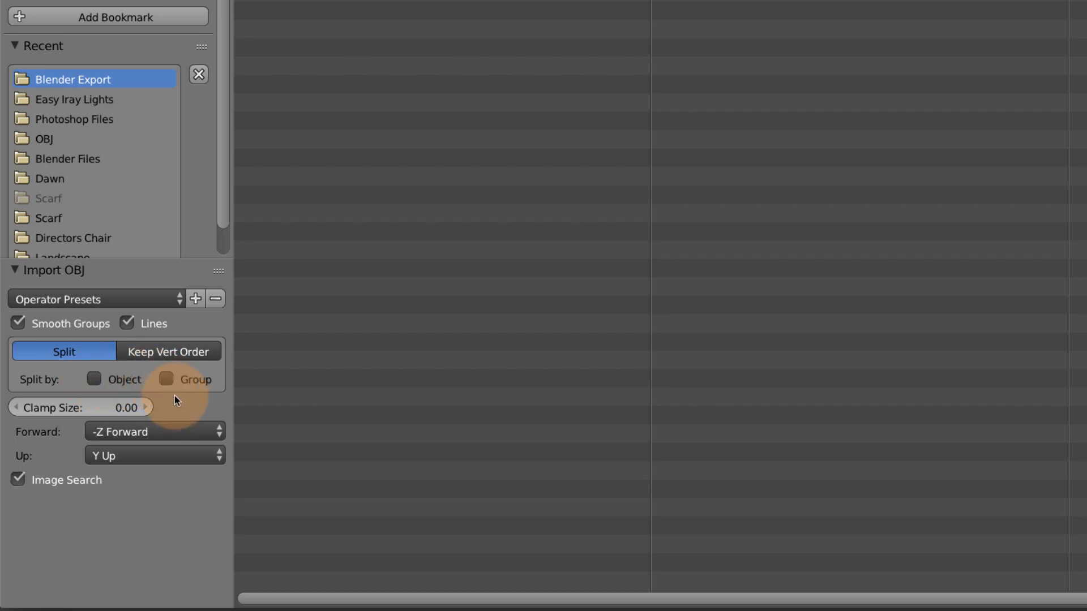
pyautogui.click(208, 354)
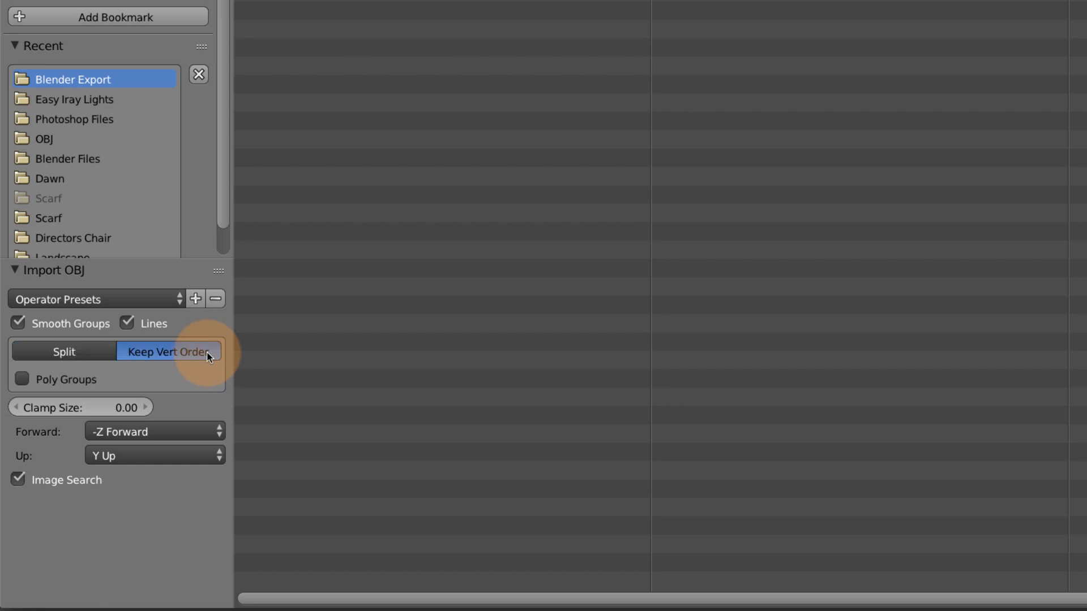
pyautogui.click(22, 379)
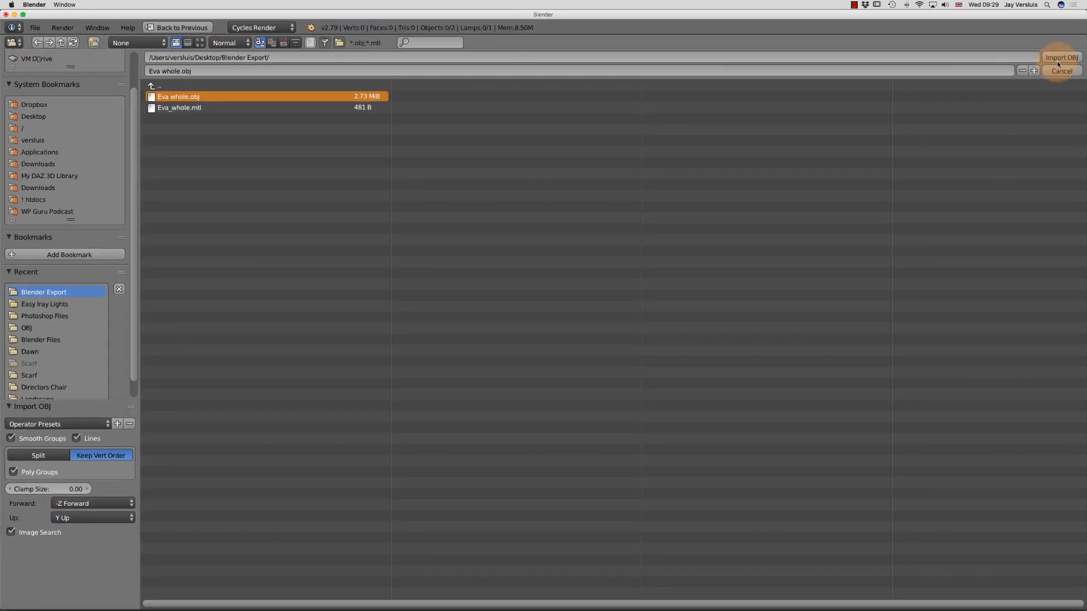
pyautogui.click(1058, 60)
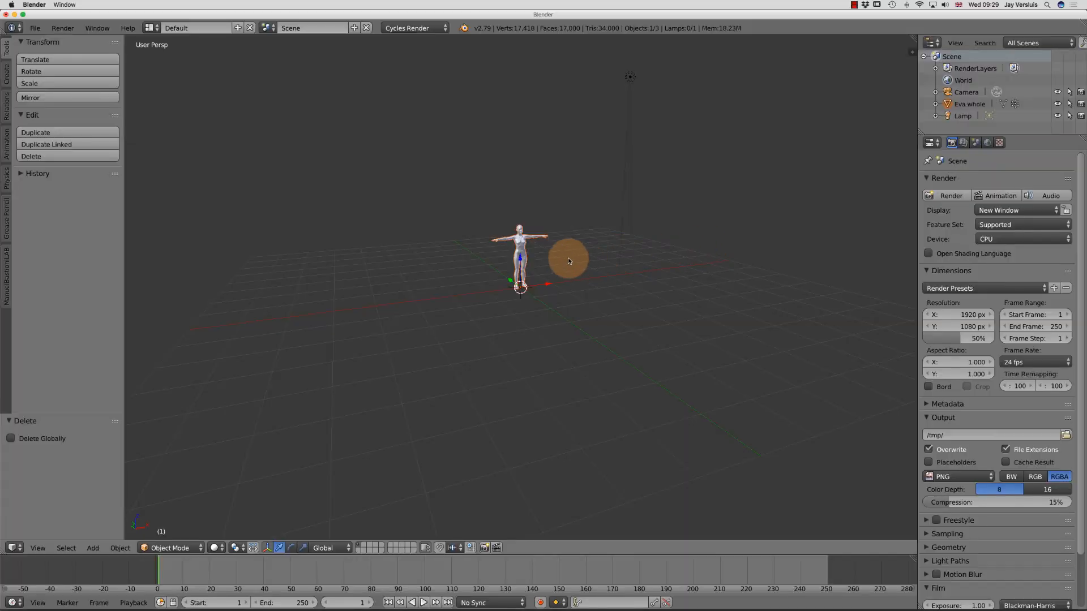
# Expand the Eva whole object in the outliner and enlarge the outliner to show its mesh and vertex groups.
pyautogui.press('KP_Decimal')
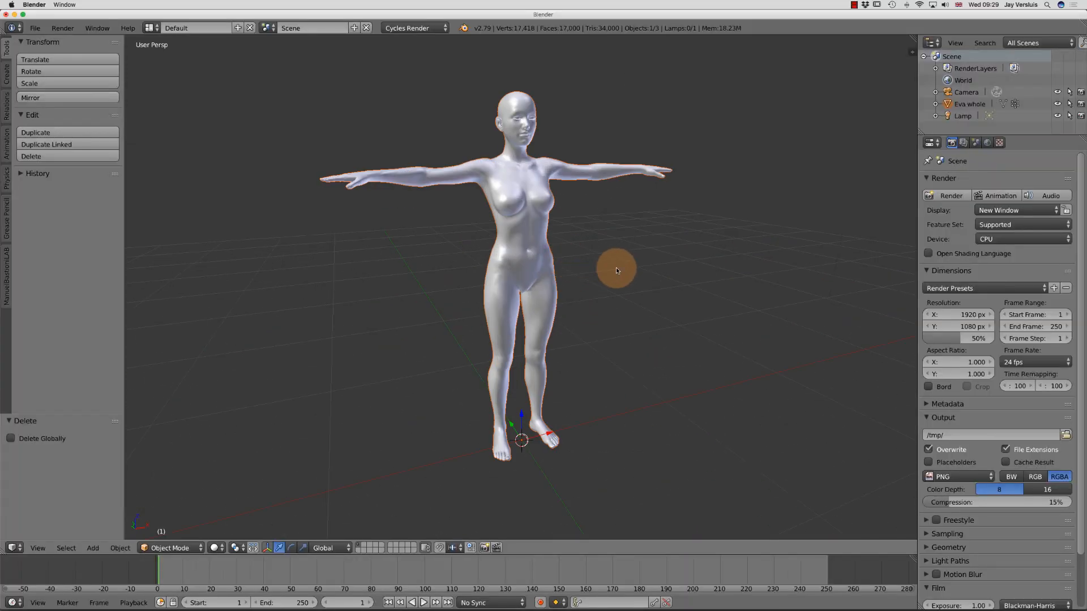
pyautogui.moveTo(616, 267); pyautogui.dragTo(553, 267, button='middle')
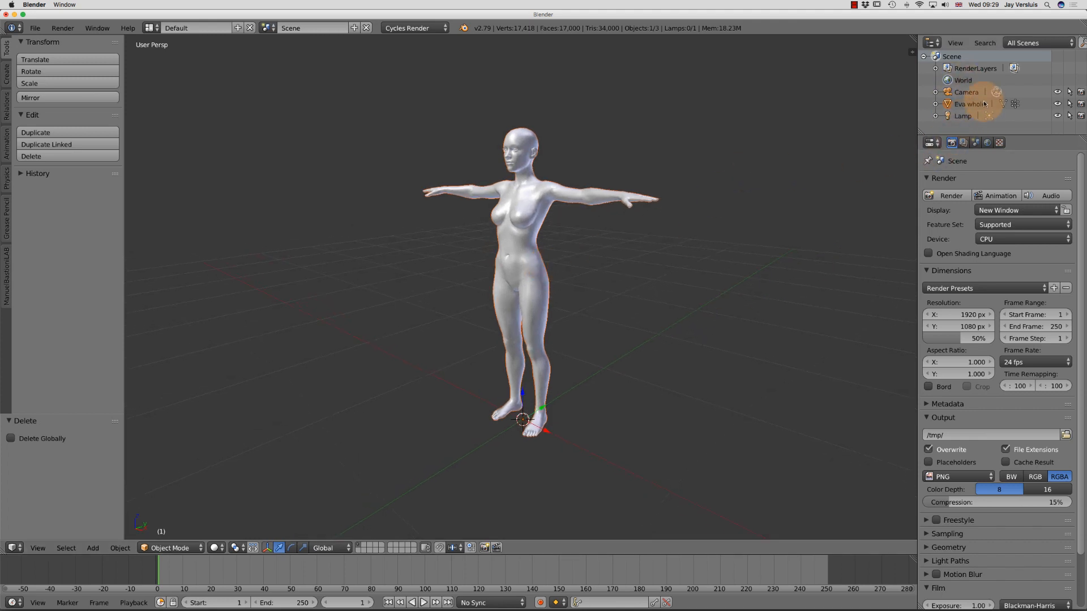
pyautogui.click(936, 105)
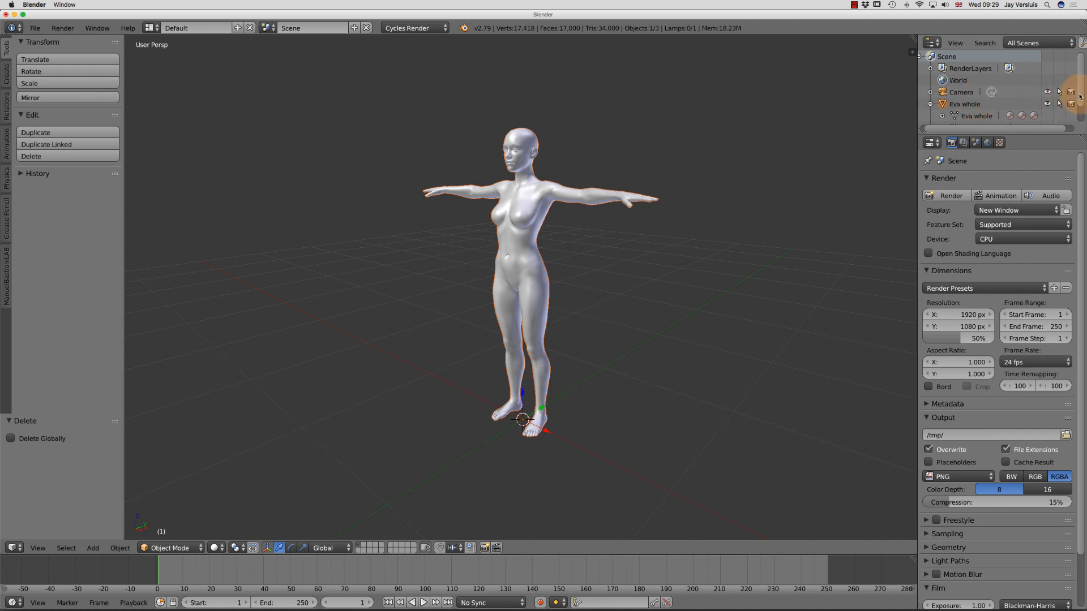
pyautogui.scroll(-2, 1059, 97)
pyautogui.moveTo(1034, 134); pyautogui.dragTo(1027, 191)
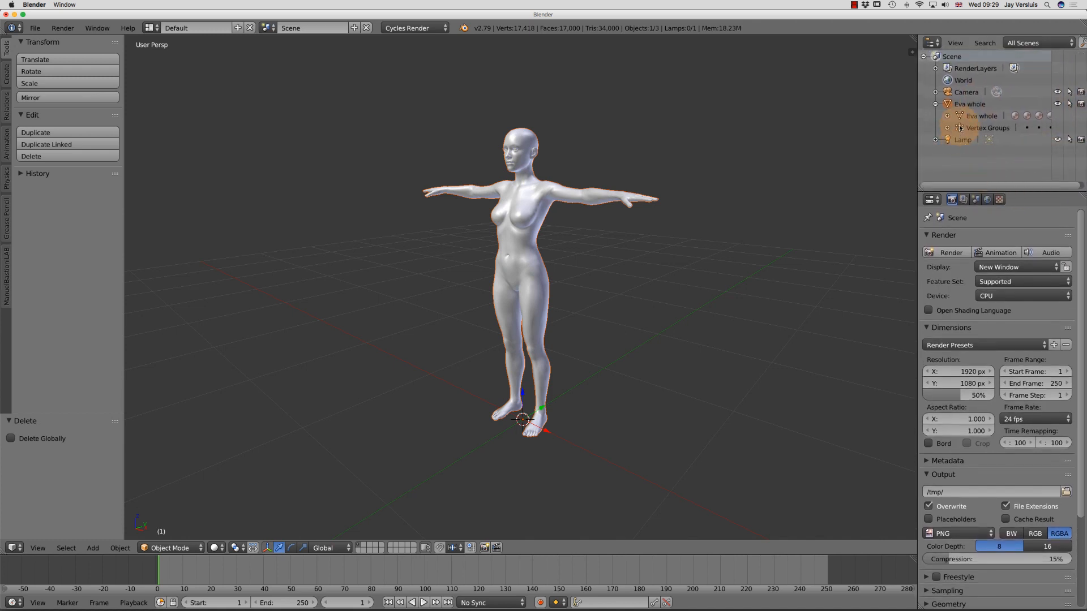
pyautogui.scroll(3, 594, 242)
pyautogui.scroll(-3, 594, 242)
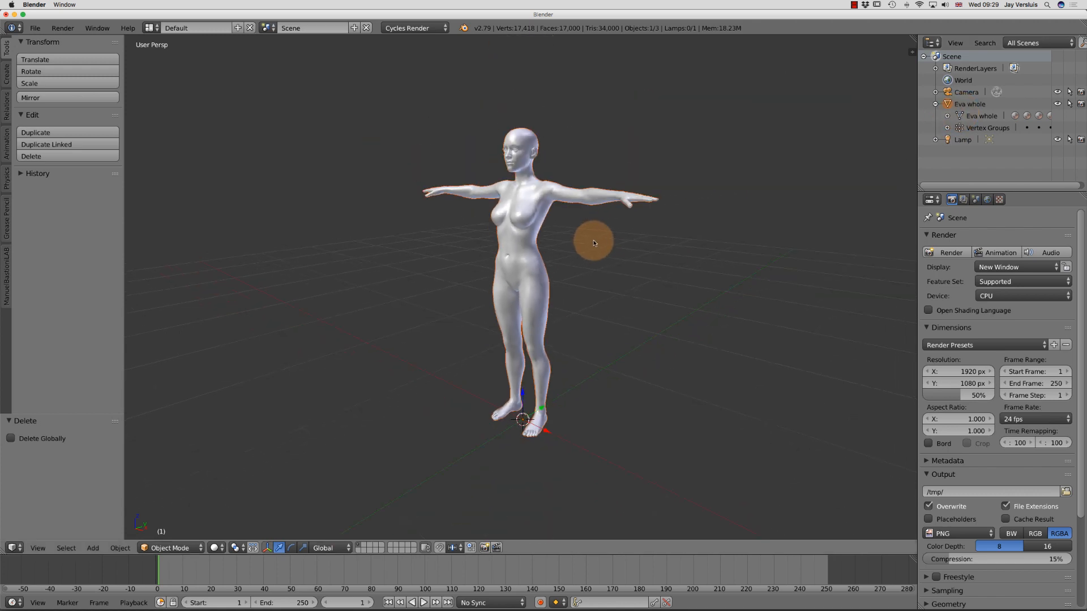
pyautogui.scroll(-2, 592, 238)
pyautogui.scroll(4, 610, 233)
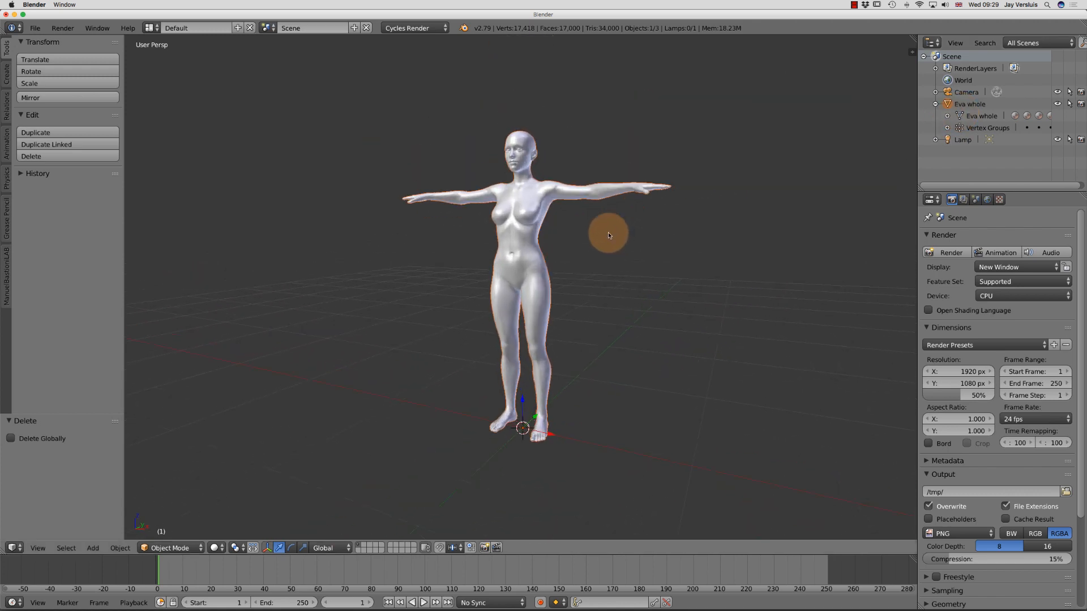
pyautogui.moveTo(602, 242); pyautogui.dragTo(610, 255, button='middle')
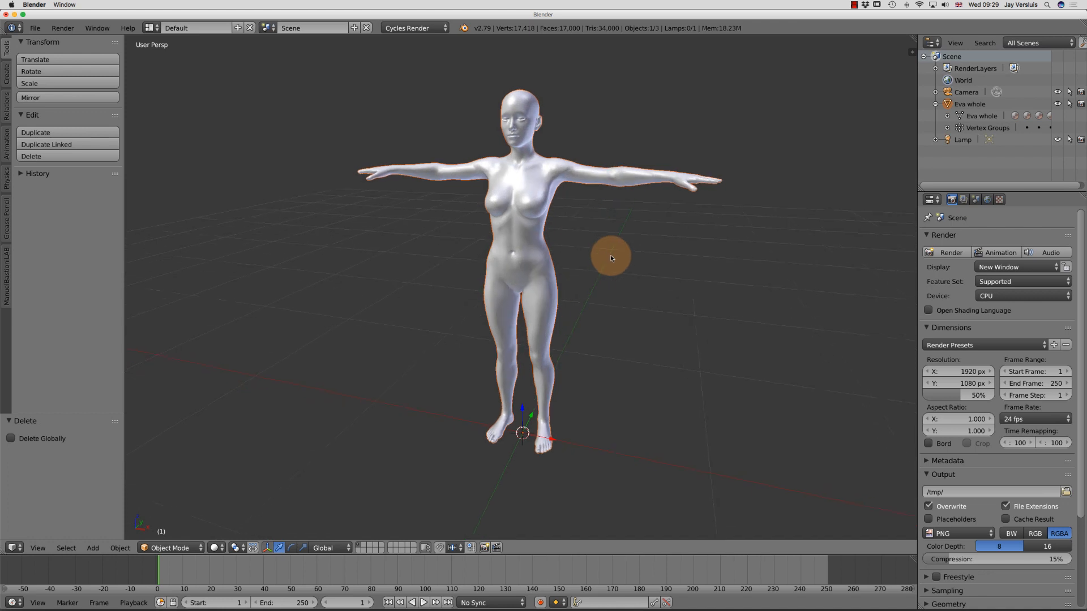
pyautogui.scroll(2, 612, 255)
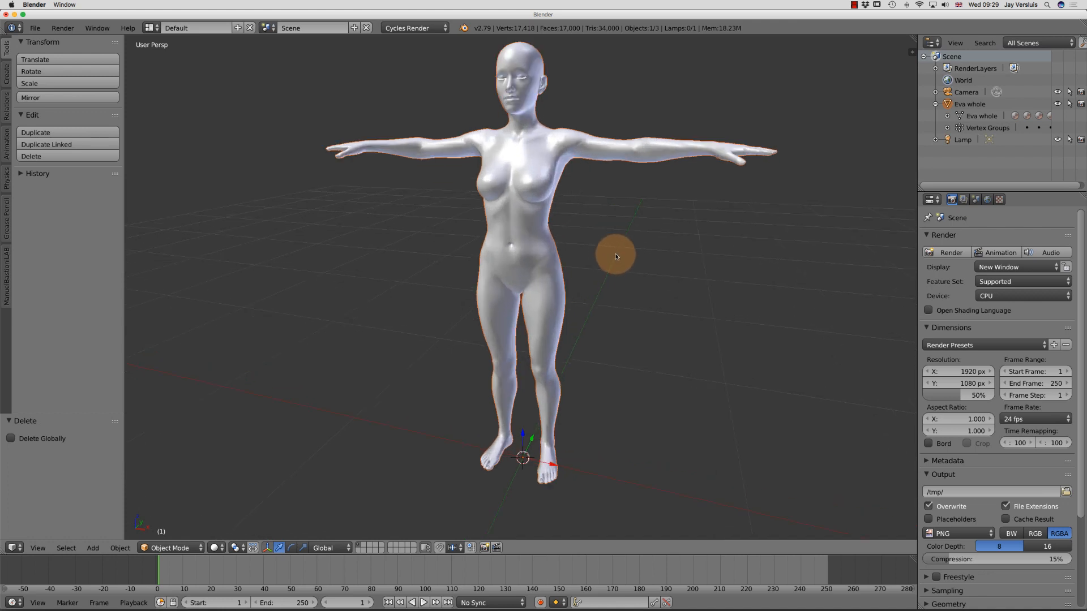
pyautogui.scroll(-1, 616, 256)
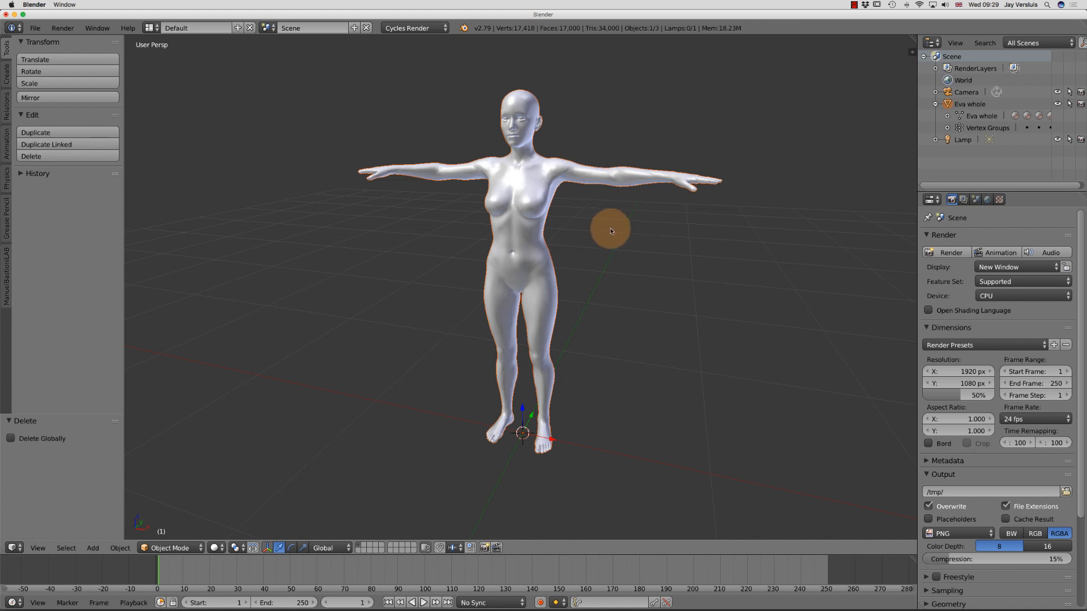
# Select only the Eva whole figure, enter Edit Mode on it and deselect all its vertices.
pyautogui.press('x')
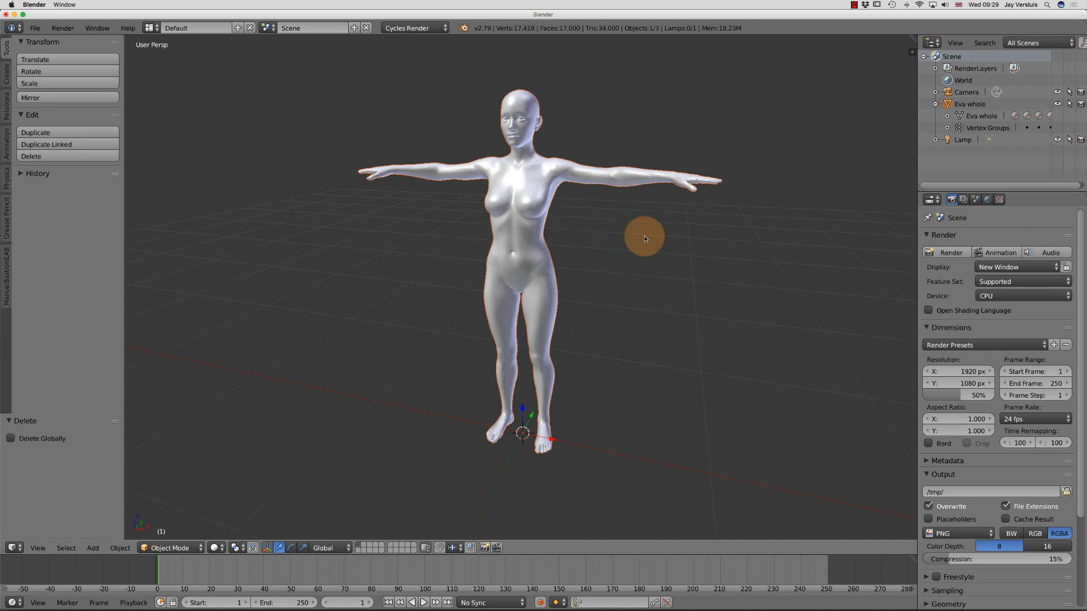
pyautogui.press('a')
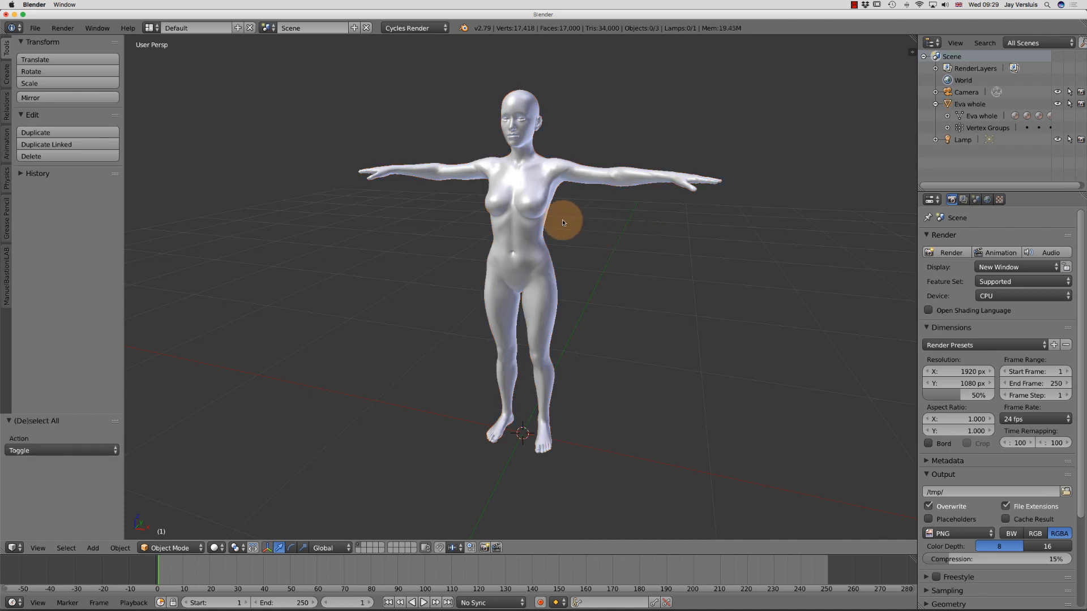
pyautogui.rightClick(527, 189)
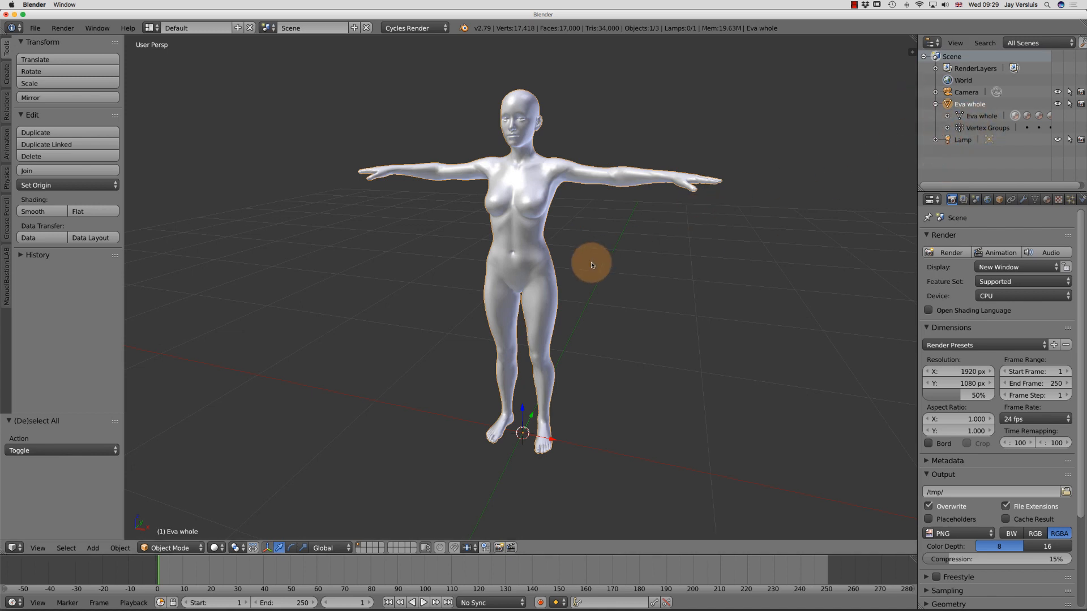
pyautogui.press('Tab')
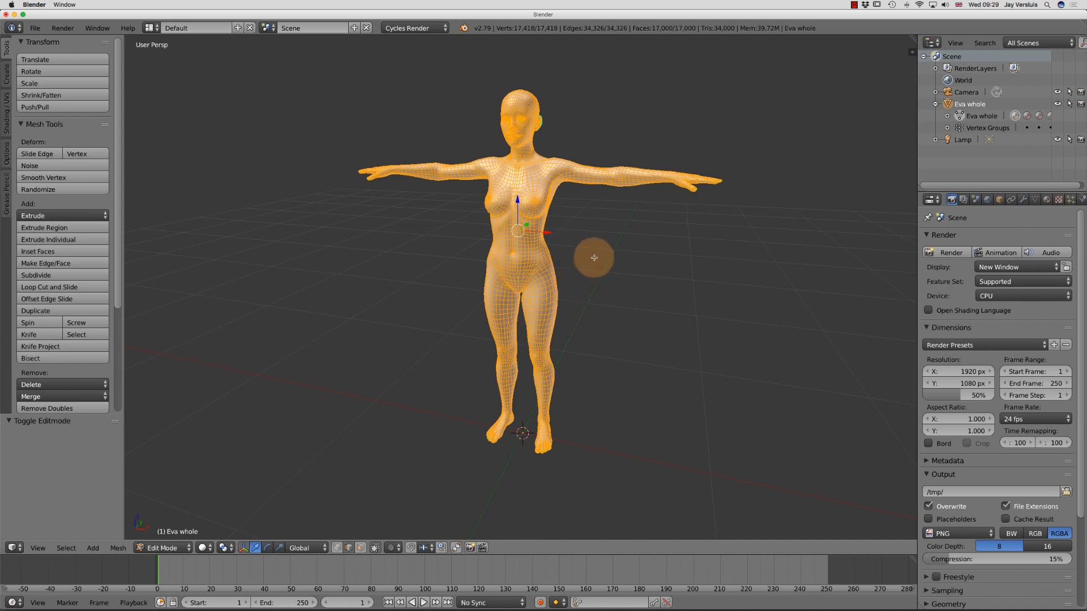
pyautogui.moveTo(596, 257)
pyautogui.mouseDown(button='middle')
pyautogui.moveTo(535, 257)
pyautogui.moveTo(591, 254)
pyautogui.mouseUp(button='middle')
pyautogui.press('a')
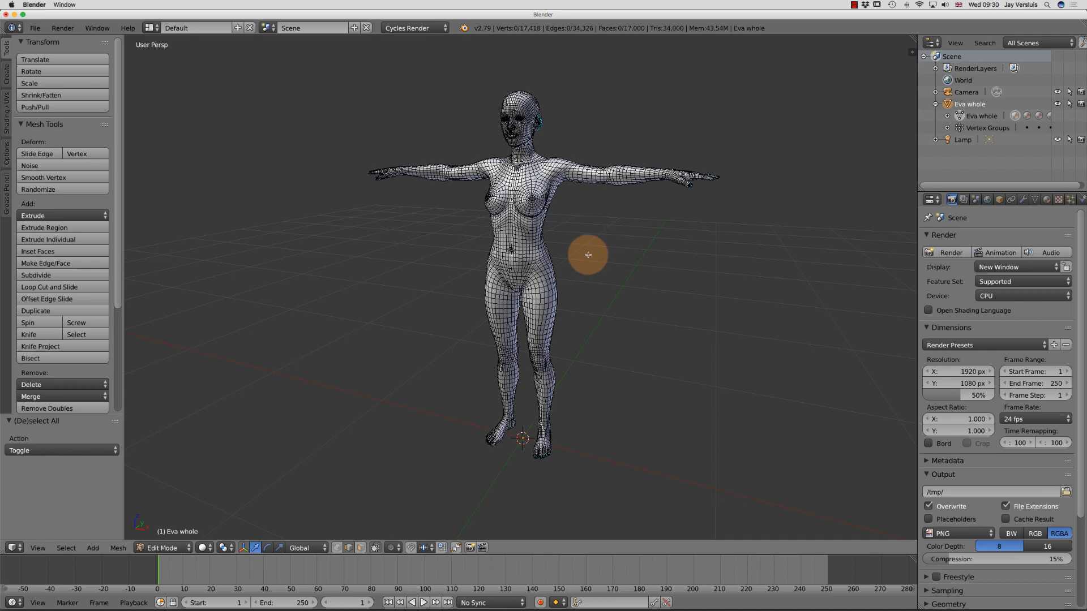
# Compare wireframe and solid shading on the figure's upper body, leaving the mesh displayed as wireframe.
pyautogui.press('z')
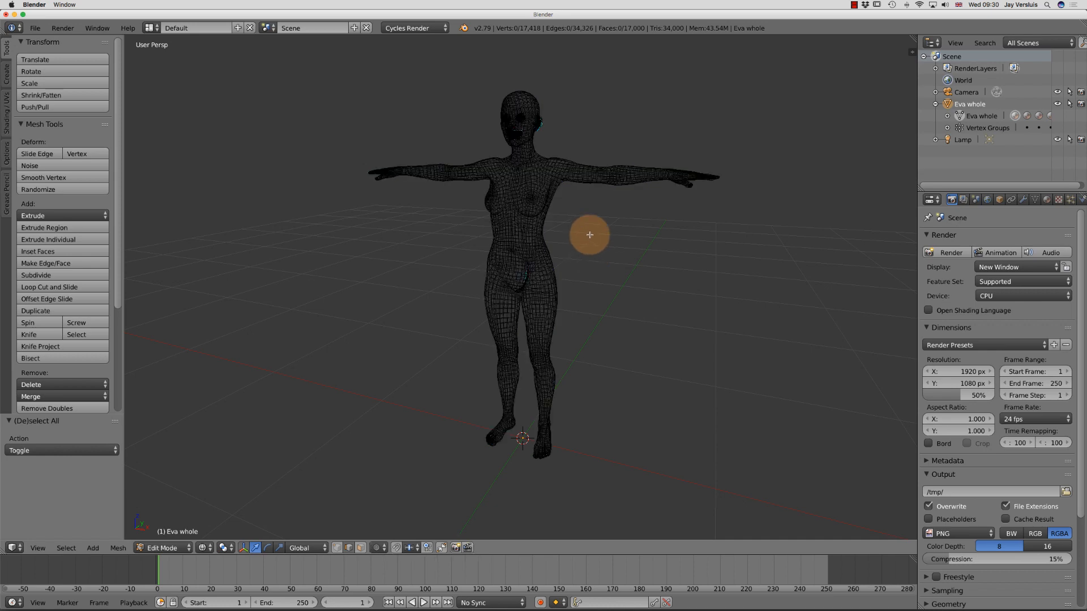
pyautogui.moveTo(589, 235)
pyautogui.mouseDown(button='middle')
pyautogui.moveTo(592, 248)
pyautogui.moveTo(630, 223)
pyautogui.moveTo(536, 243)
pyautogui.moveTo(597, 230)
pyautogui.mouseUp(button='middle')
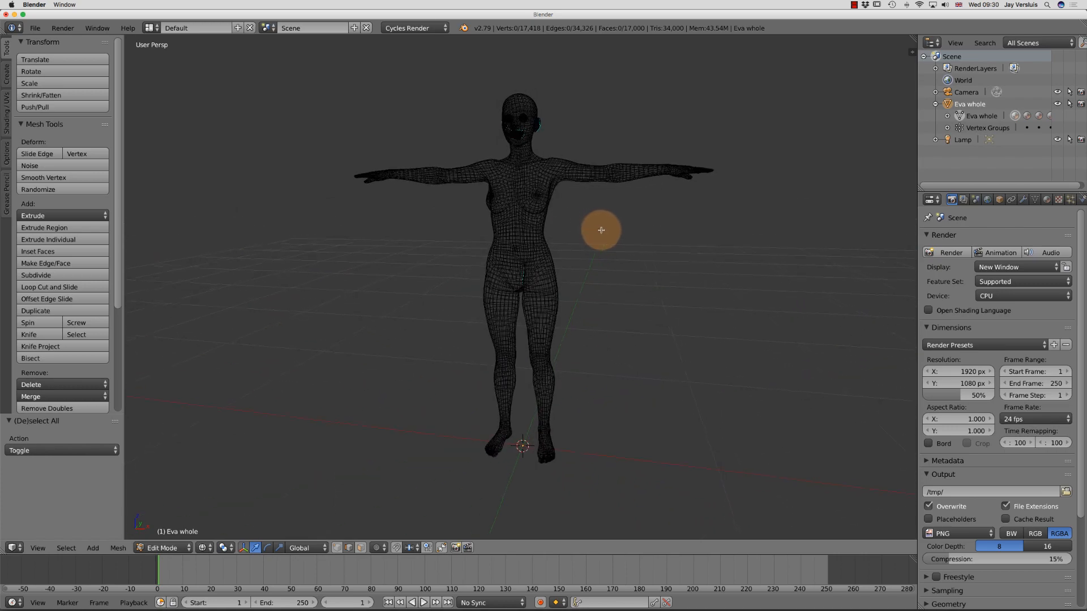
pyautogui.scroll(4, 598, 231)
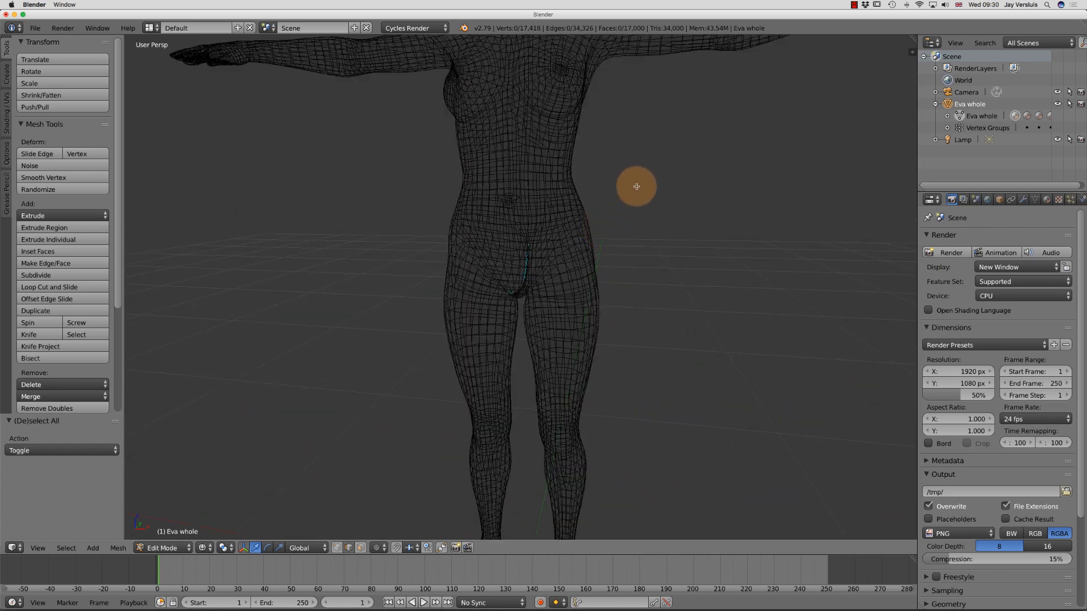
pyautogui.moveTo(637, 186); pyautogui.dragTo(551, 315, button='middle')
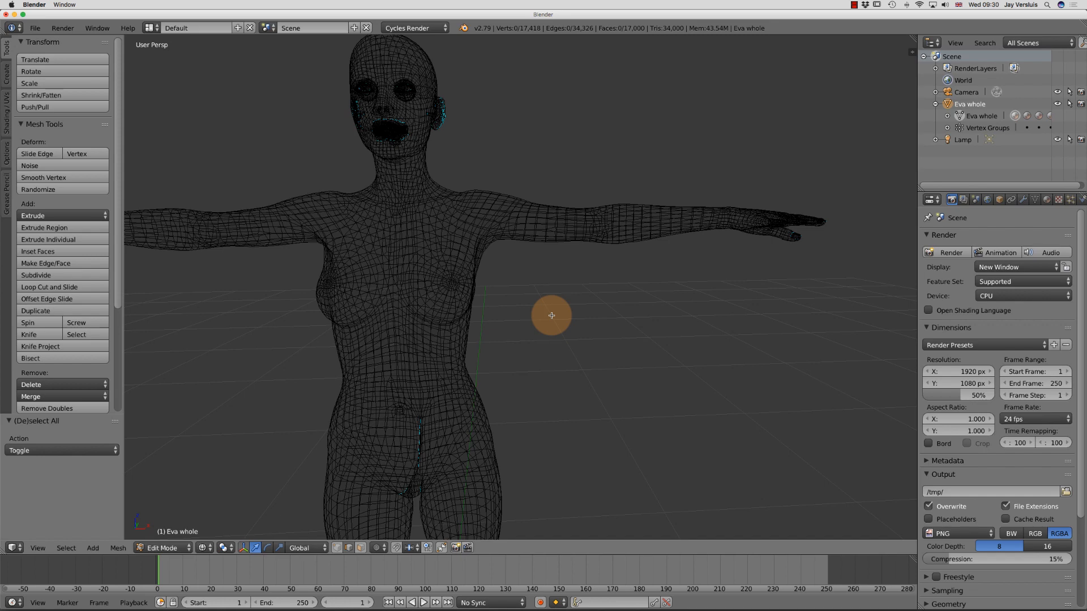
pyautogui.press('z')
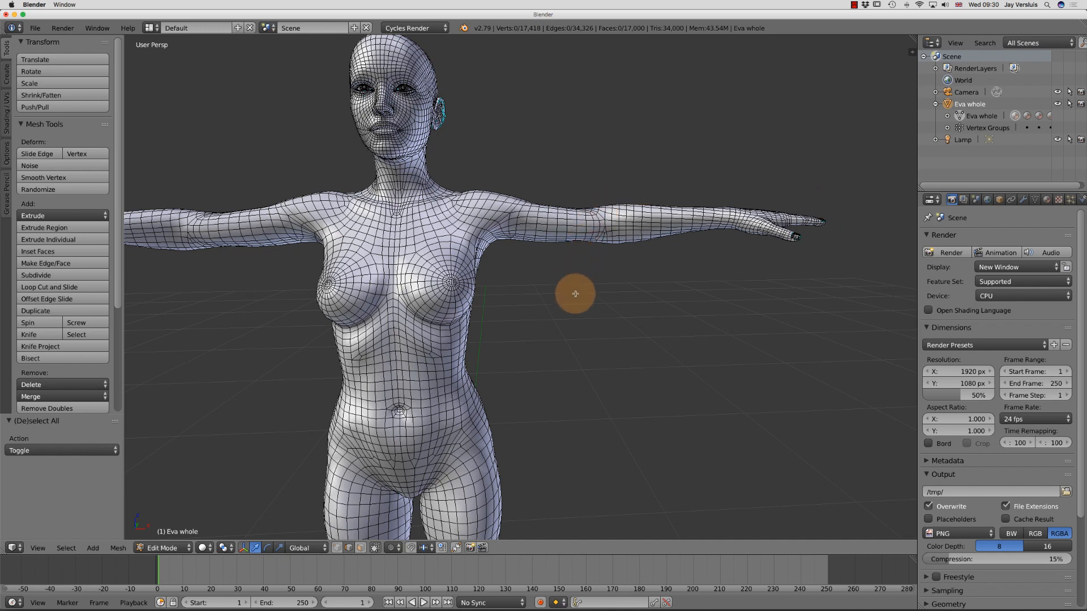
pyautogui.press('z')
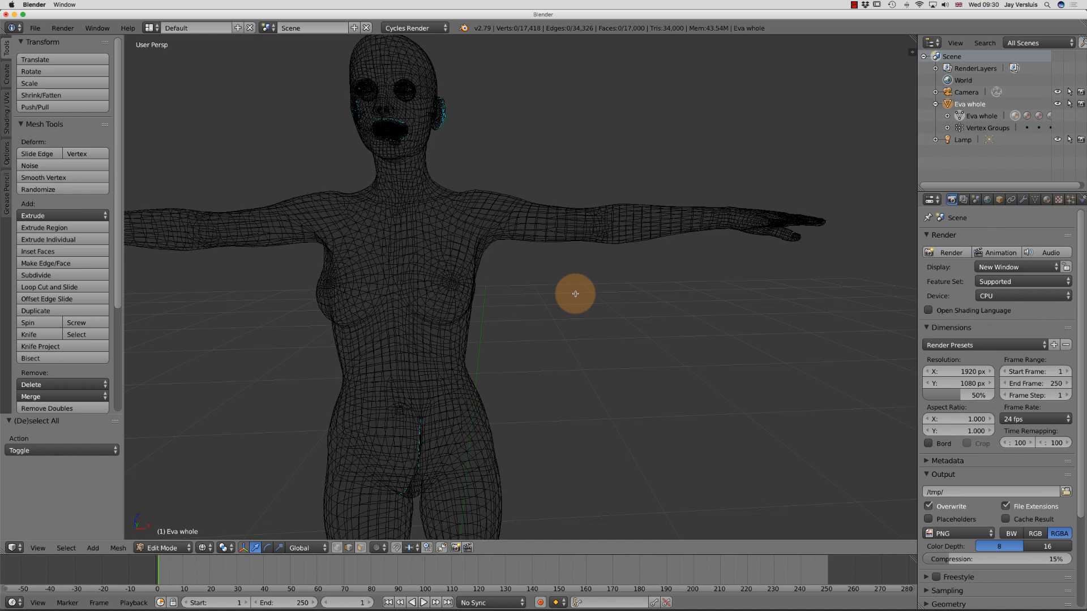
# In front view, box-select the figure's left arm from the upper arm to the fingertips and scale it to 0.
pyautogui.press('KP_1')
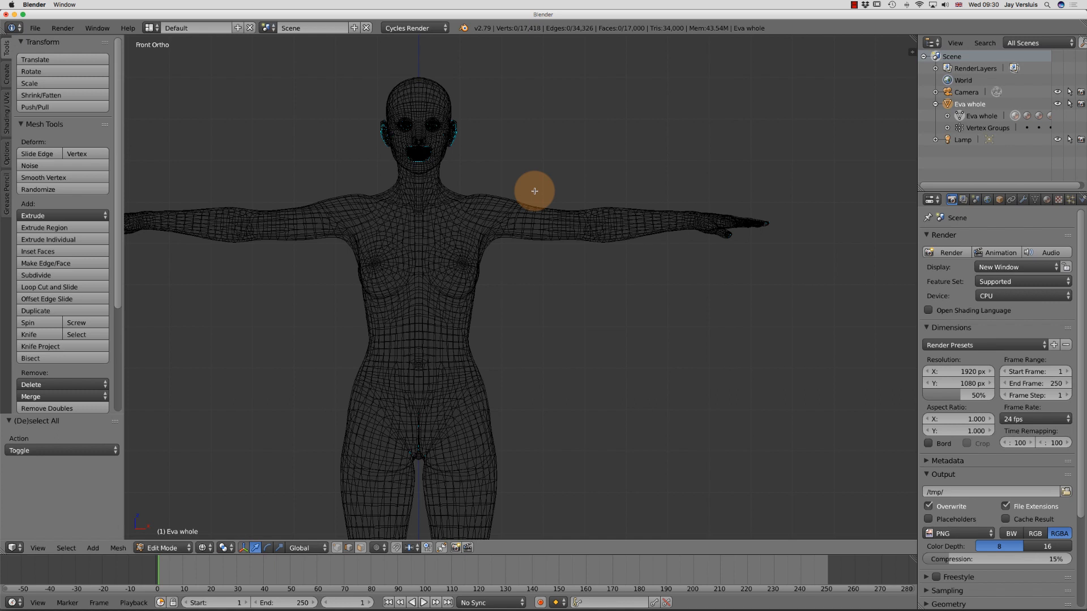
pyautogui.press('b')
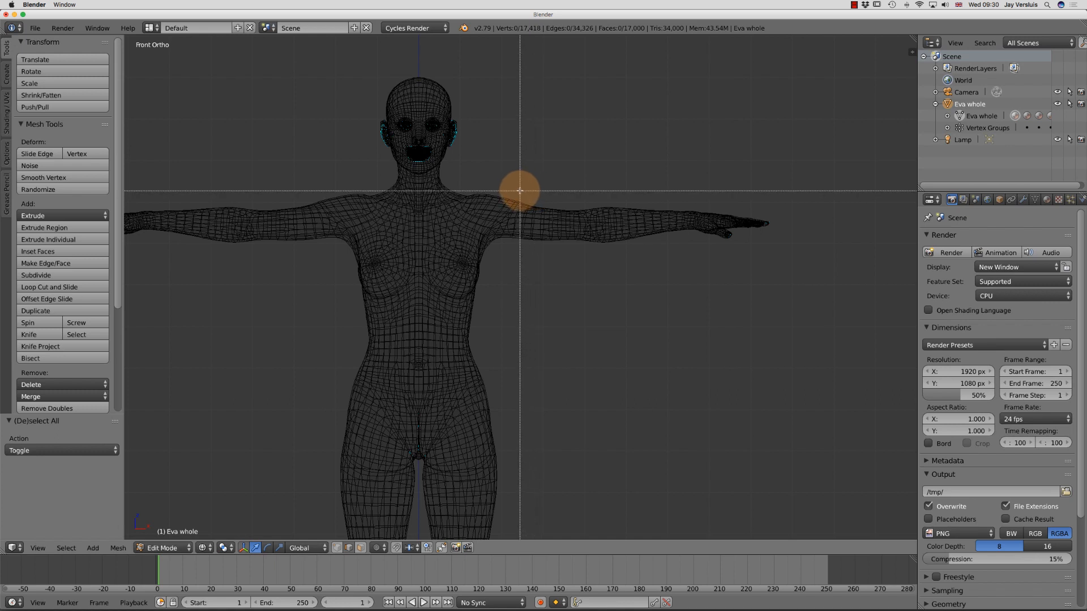
pyautogui.moveTo(520, 192); pyautogui.dragTo(784, 264)
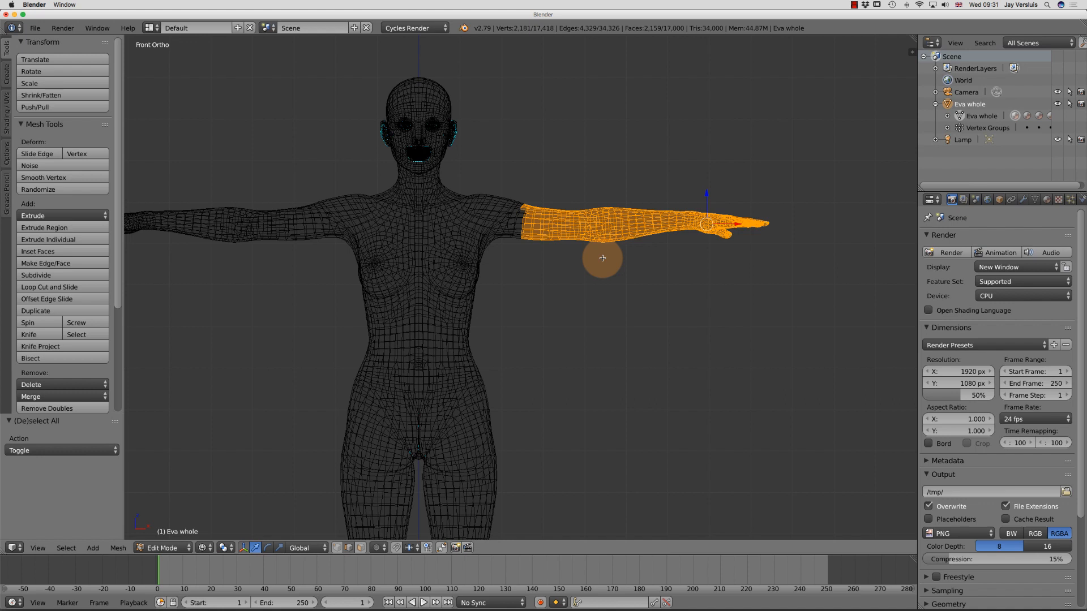
pyautogui.press('s')
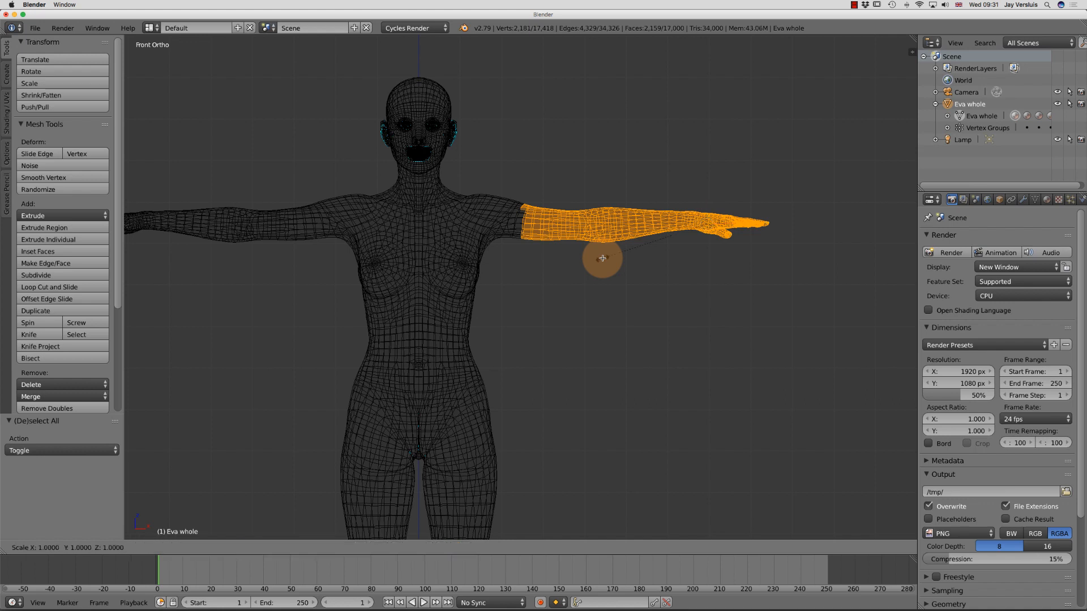
pyautogui.press('0')
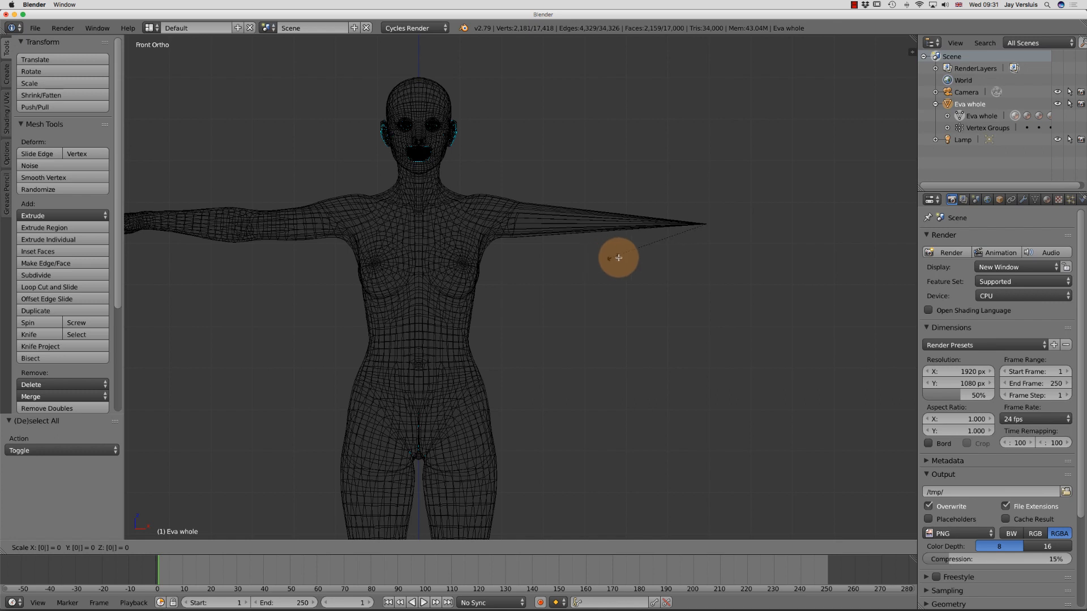
pyautogui.press('Return')
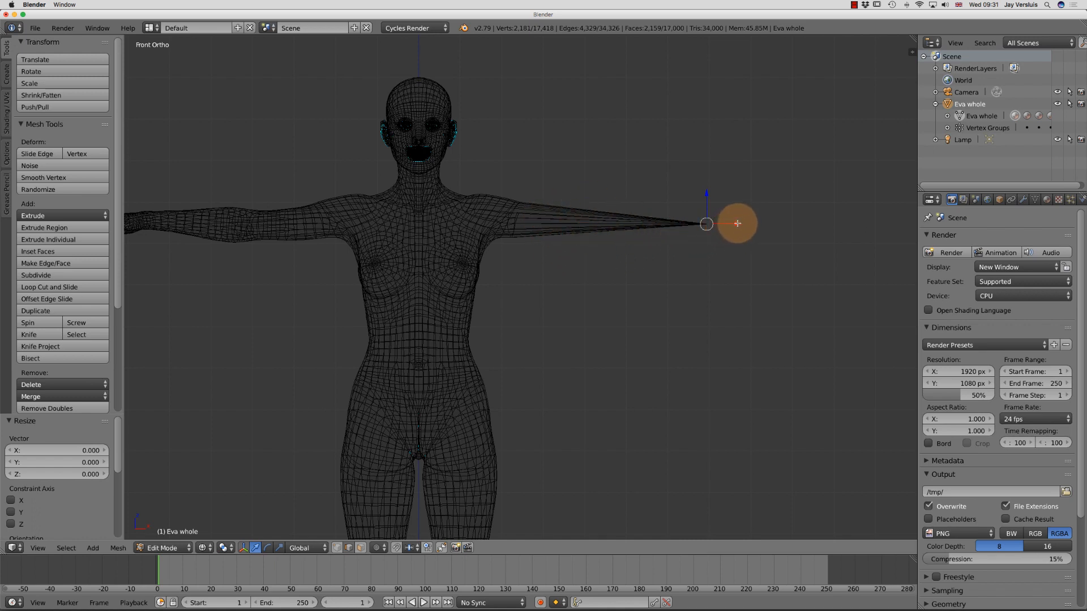
# Move the collapsed arm vertices into the shoulder stump, about -0.463 along X and 0.063 along Y.
pyautogui.moveTo(737, 223); pyautogui.dragTo(546, 226)
pyautogui.moveTo(553, 238); pyautogui.dragTo(464, 275, button='middle')
pyautogui.press('KP_3')
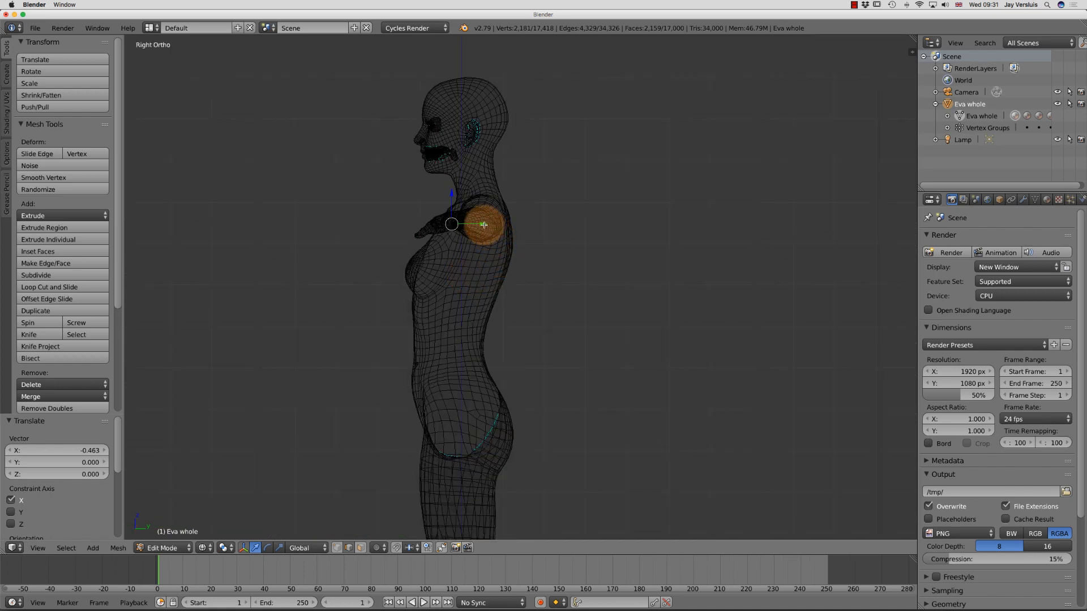
pyautogui.moveTo(485, 225); pyautogui.dragTo(511, 223)
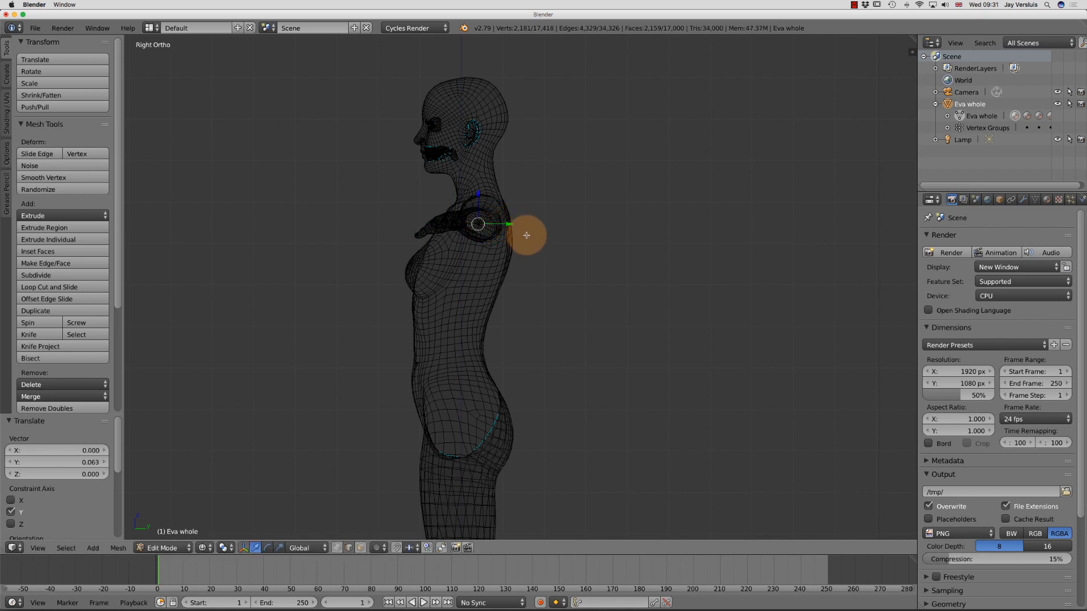
# Switch to solid shading and shift the collapsed arm vertices about 0.016 further along Y to centre them in the stump.
pyautogui.press('z')
pyautogui.moveTo(541, 257)
pyautogui.mouseDown(button='middle')
pyautogui.moveTo(541, 266)
pyautogui.moveTo(579, 260)
pyautogui.moveTo(635, 277)
pyautogui.moveTo(589, 297)
pyautogui.moveTo(569, 294)
pyautogui.moveTo(574, 281)
pyautogui.mouseUp(button='middle')
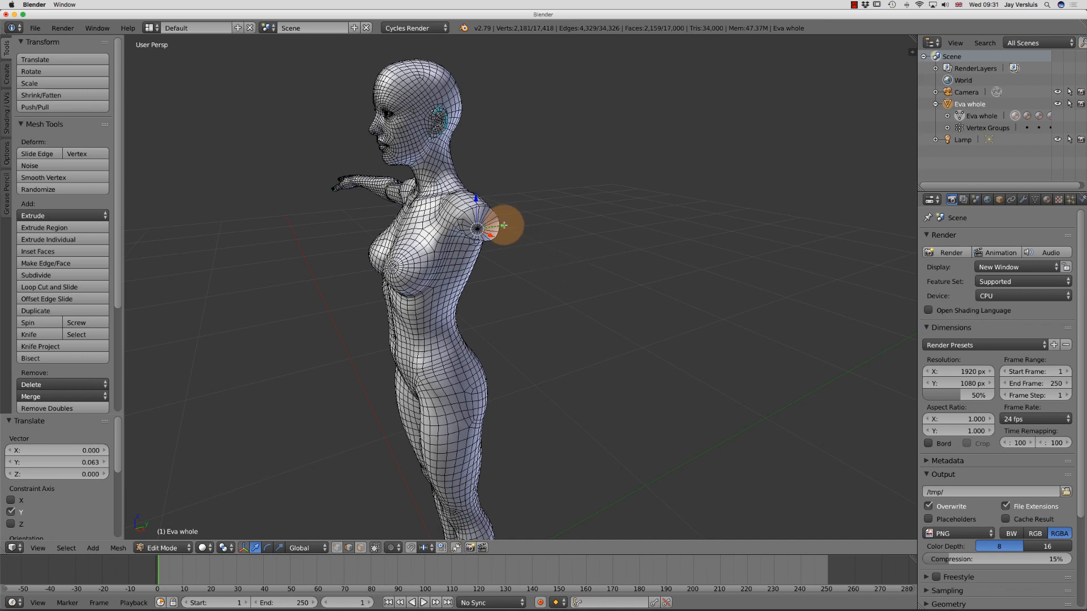
pyautogui.press('g')
pyautogui.press('y')
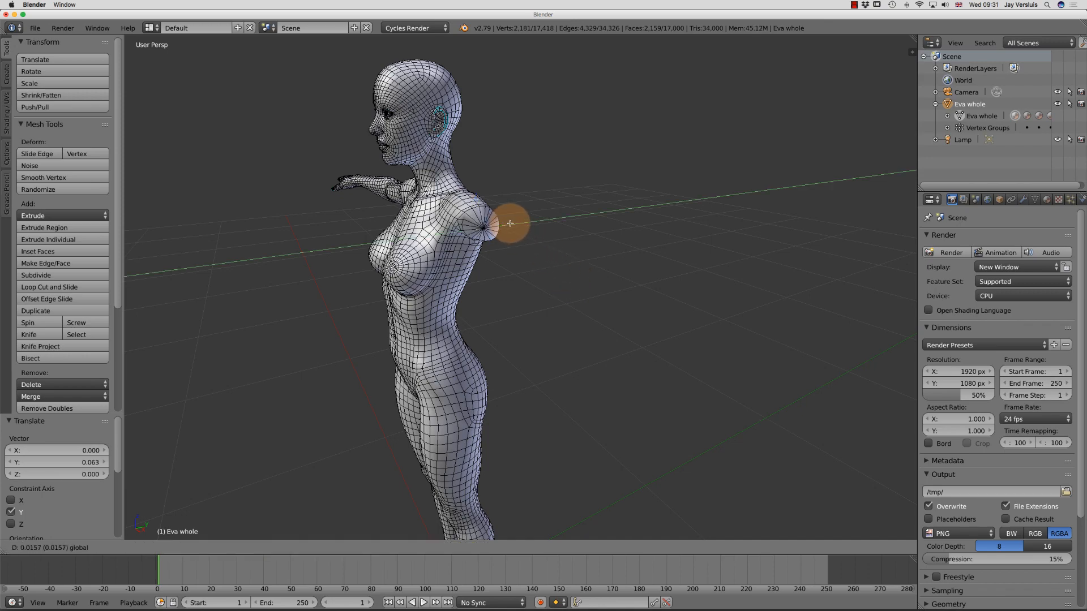
pyautogui.click(510, 223)
pyautogui.moveTo(521, 242); pyautogui.dragTo(585, 254, button='middle')
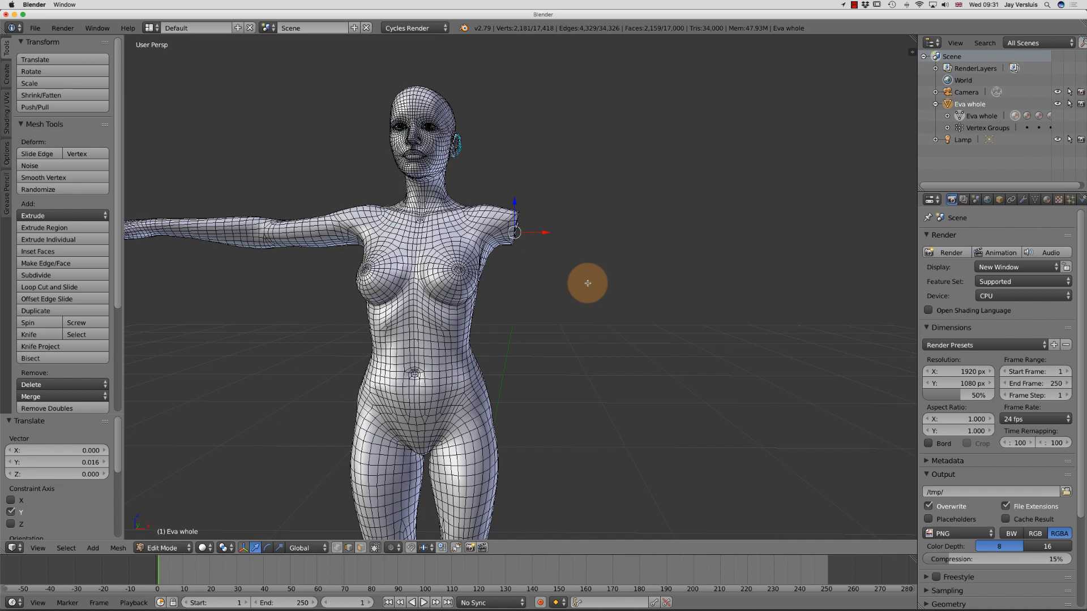
# Return to Object Mode and check the shoulder stump on the whole figure.
pyautogui.press('Tab')
pyautogui.scroll(-6, 588, 299)
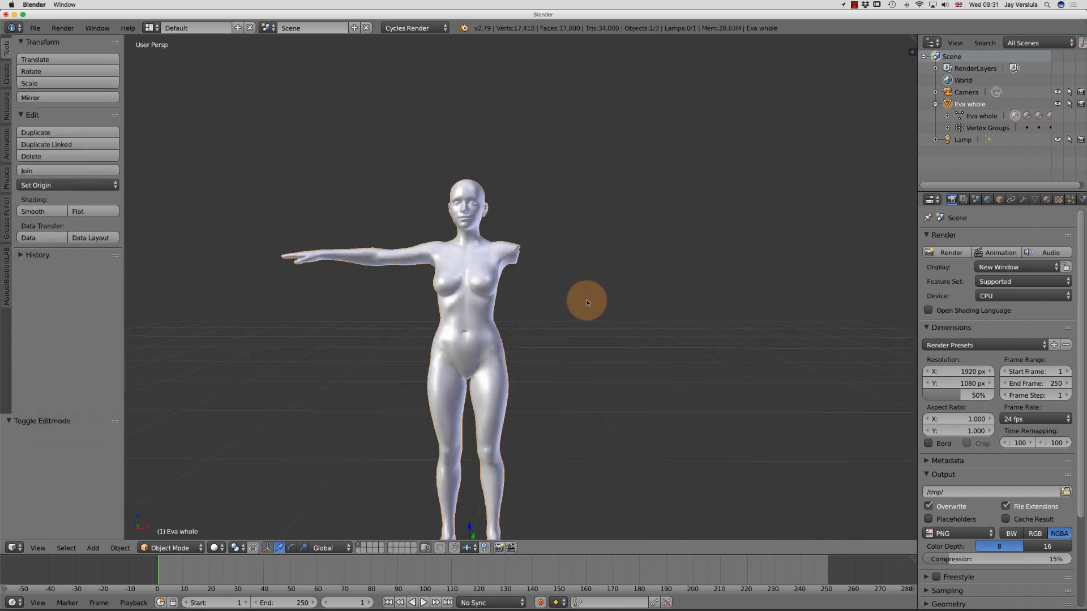
pyautogui.scroll(3, 587, 303)
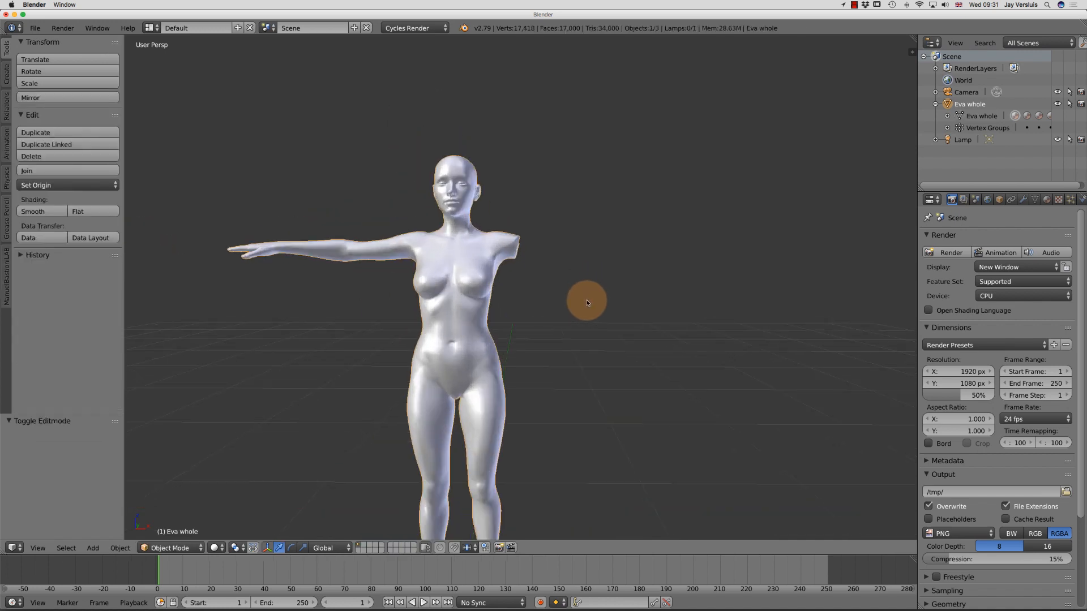
pyautogui.moveTo(587, 304); pyautogui.dragTo(640, 254, button='middle')
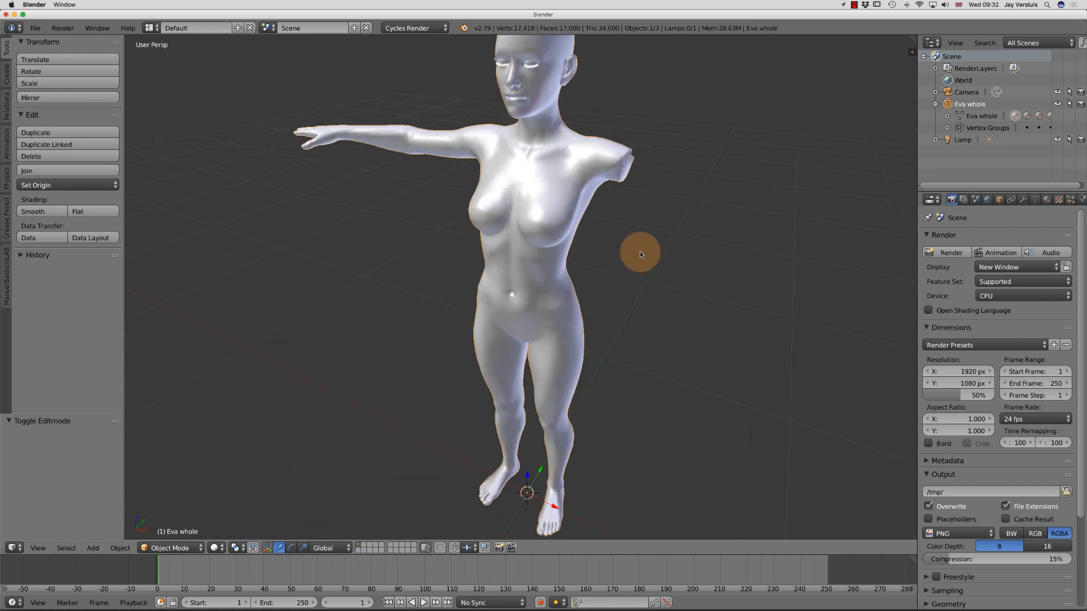
pyautogui.scroll(-2, 640, 250)
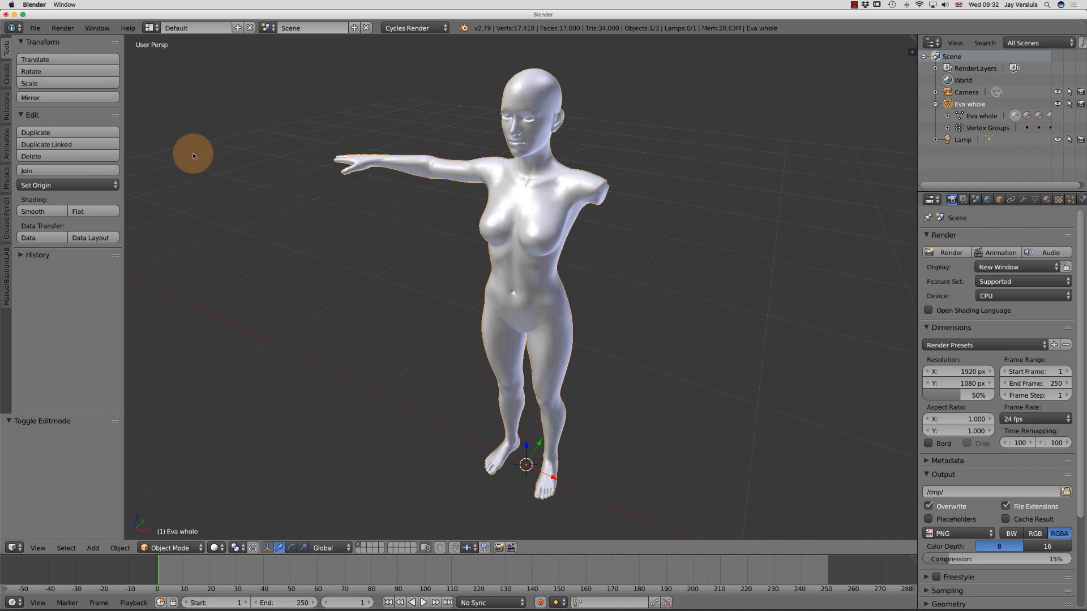
# Clear the selection and select only the Eva whole figure for export.
pyautogui.click(37, 28)
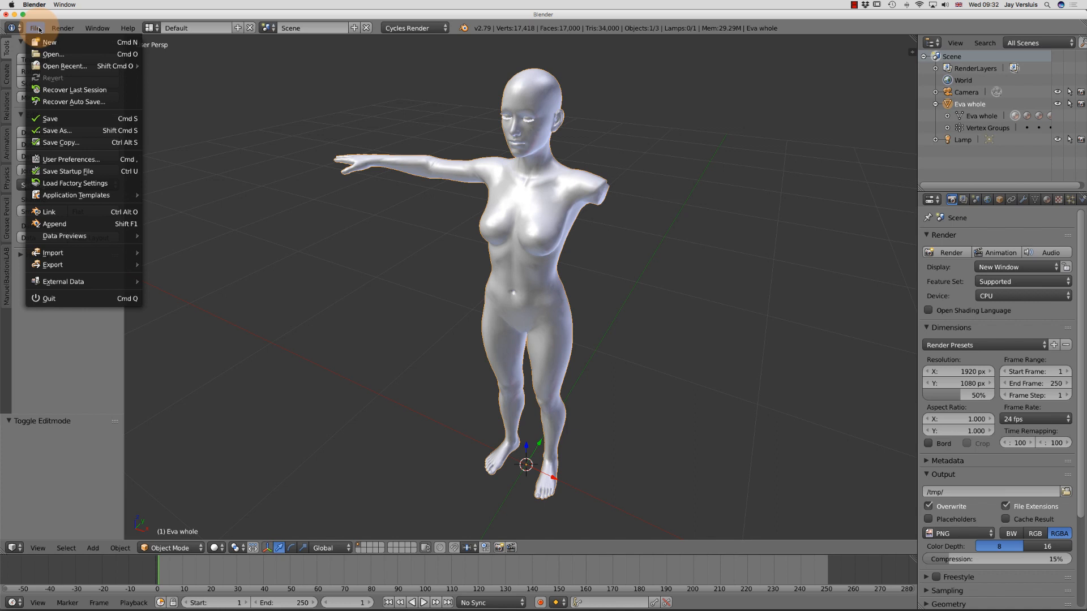
pyautogui.moveTo(70, 265)
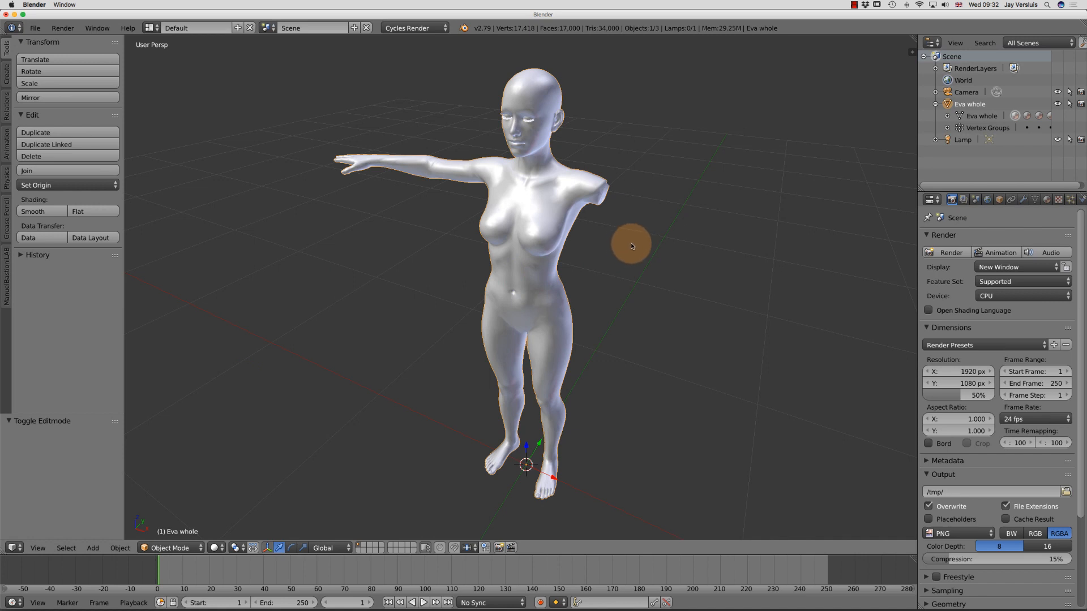
pyautogui.press('a')
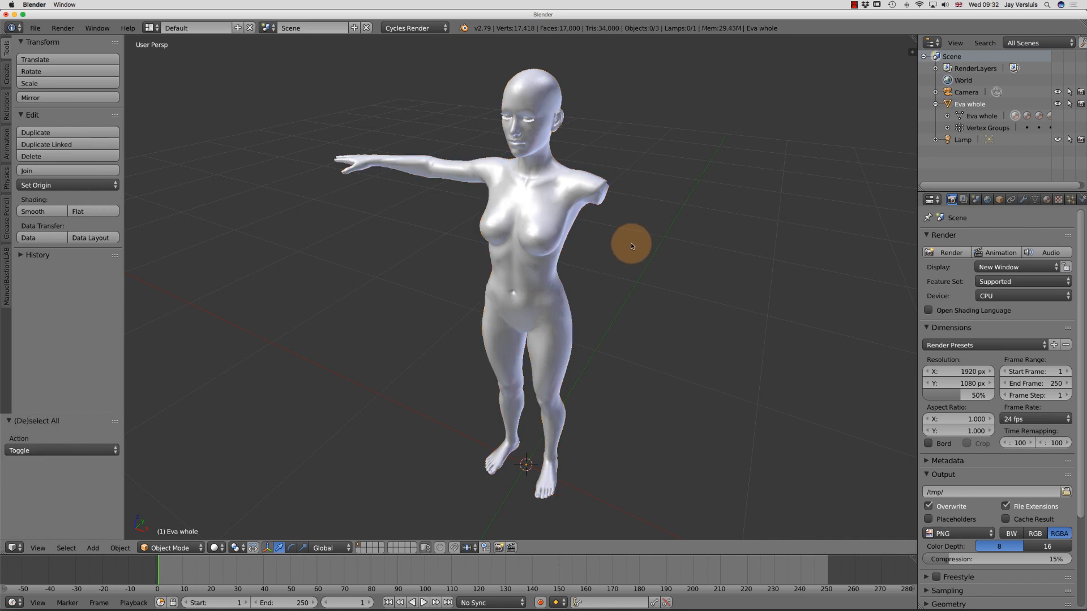
pyautogui.rightClick(534, 197)
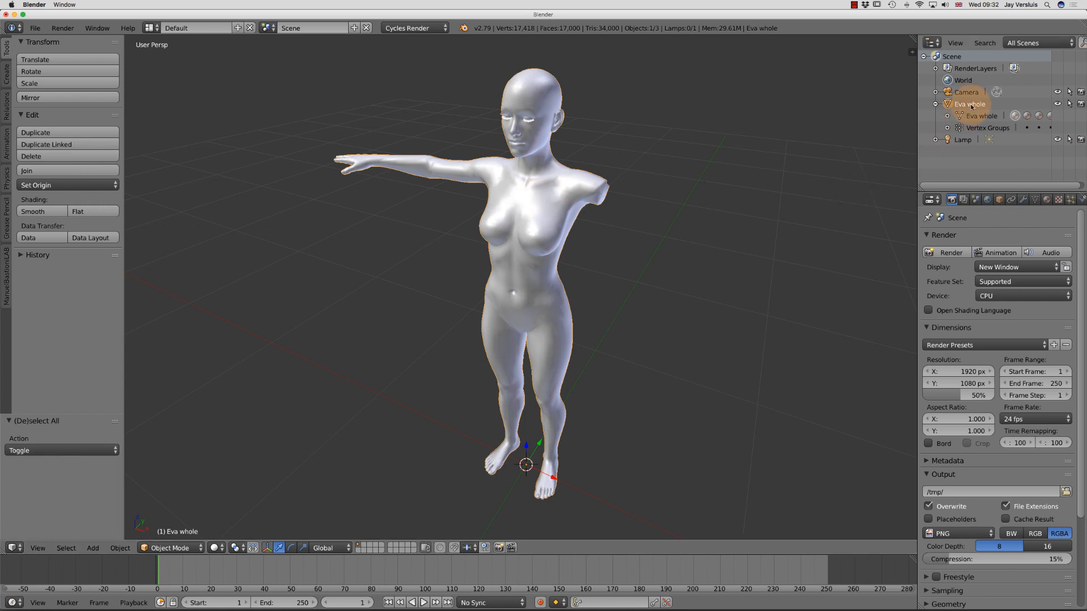
# Start a Wavefront OBJ export into the Blender Export folder with the file name Eva no arm.obj.
pyautogui.click(35, 28)
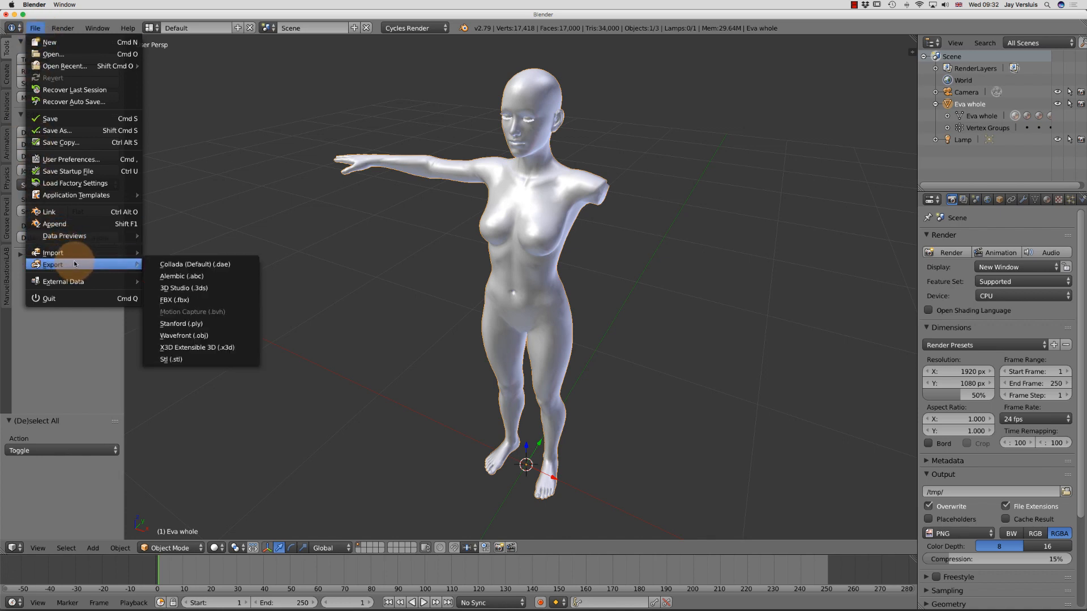
pyautogui.click(195, 336)
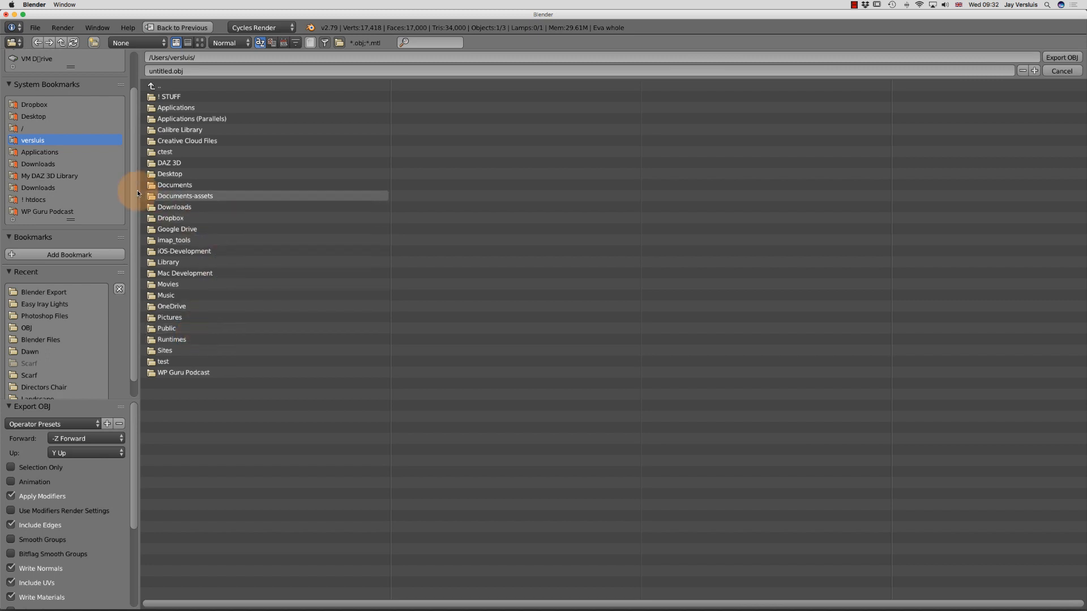
pyautogui.click(63, 293)
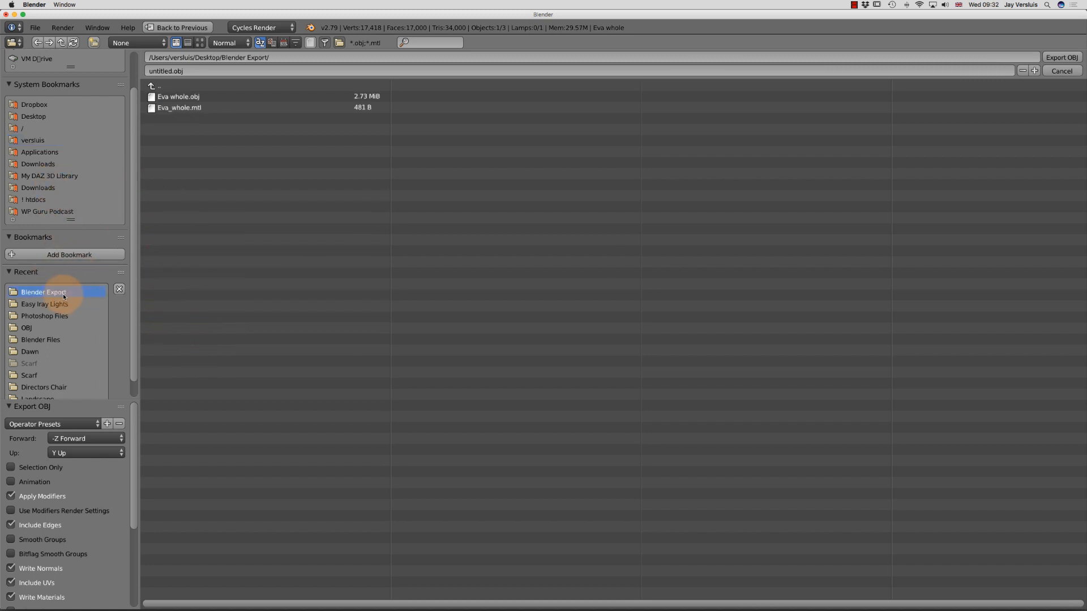
pyautogui.click(159, 73)
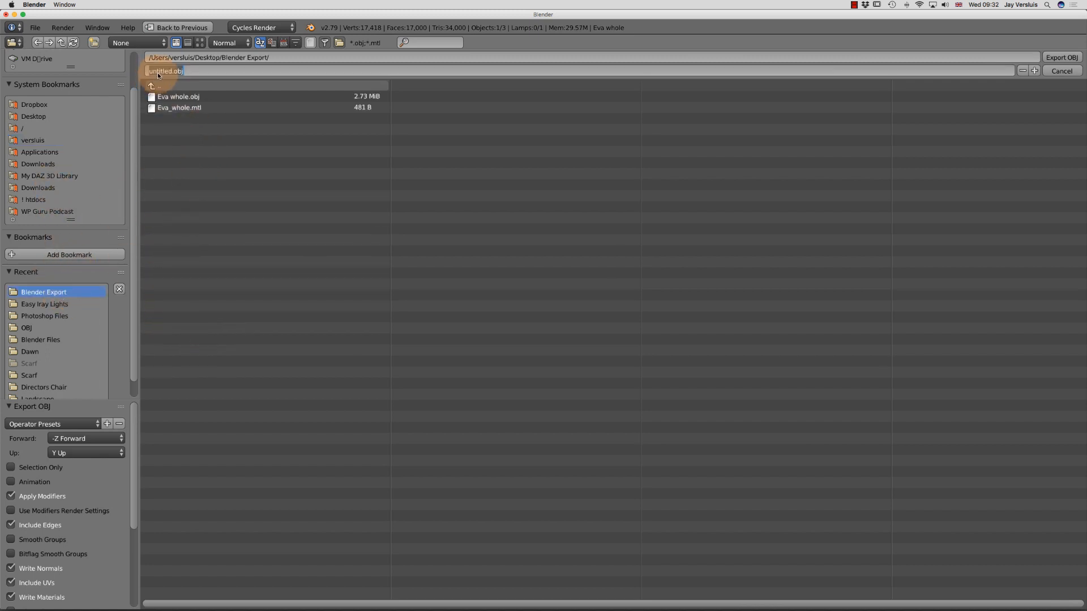
pyautogui.write('Eva no.obj arm')
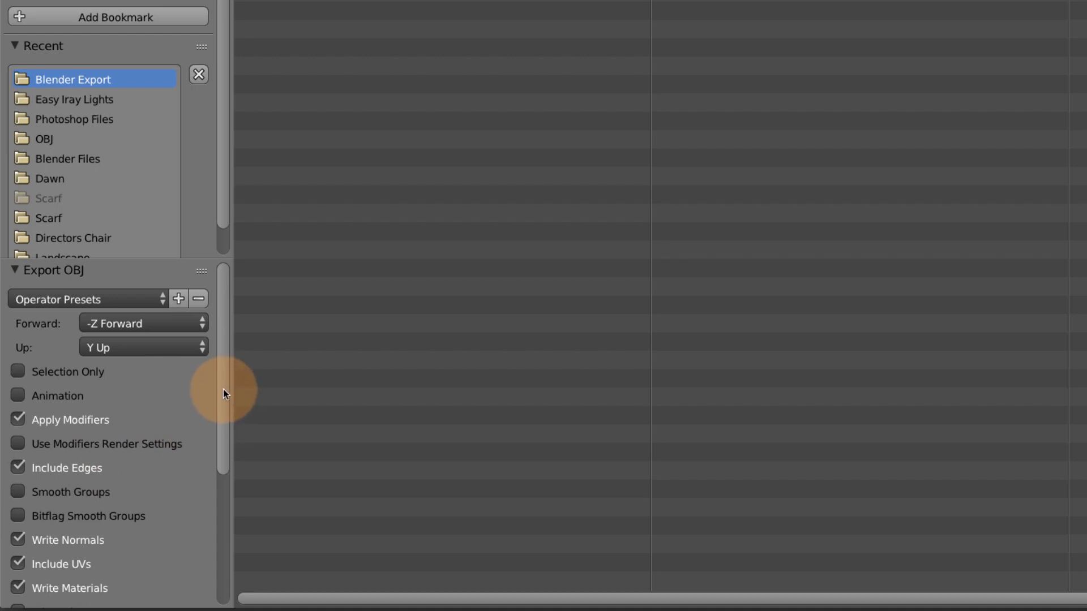
# Disable Include UVs and Write Materials for the OBJ export and enable Keep Vertex Order.
pyautogui.moveTo(223, 389)
pyautogui.mouseDown()
pyautogui.moveTo(220, 427)
pyautogui.moveTo(223, 379)
pyautogui.mouseUp()
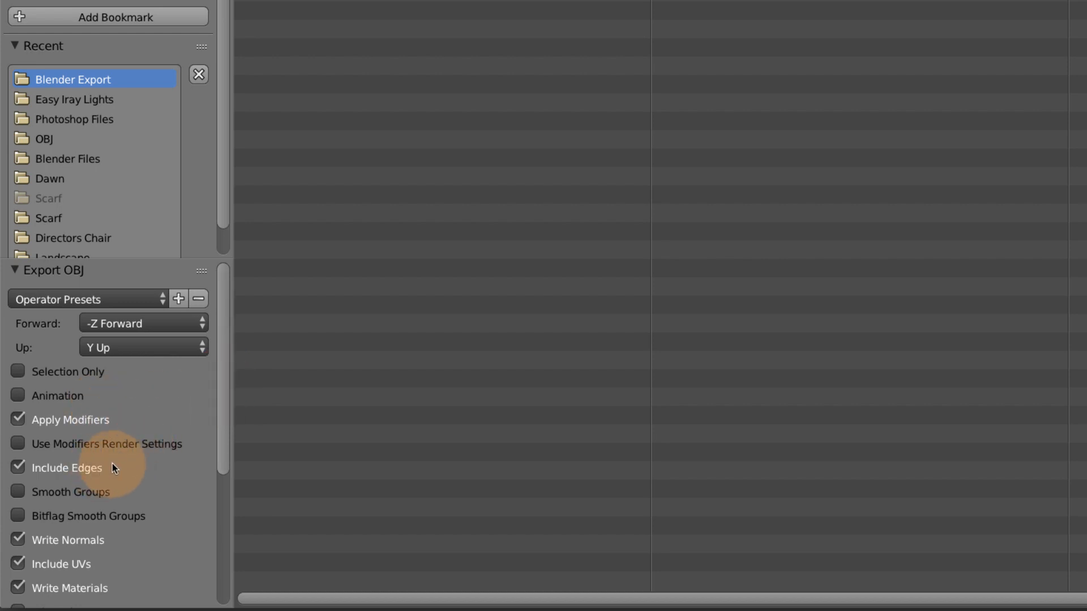
pyautogui.moveTo(219, 422); pyautogui.dragTo(220, 514)
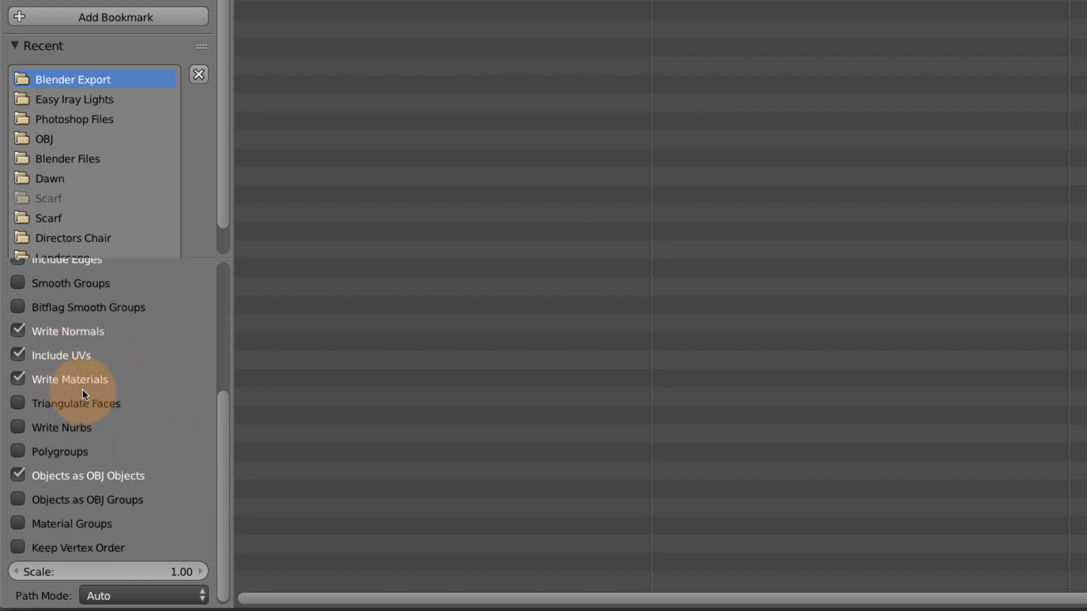
pyautogui.click(18, 355)
pyautogui.click(18, 379)
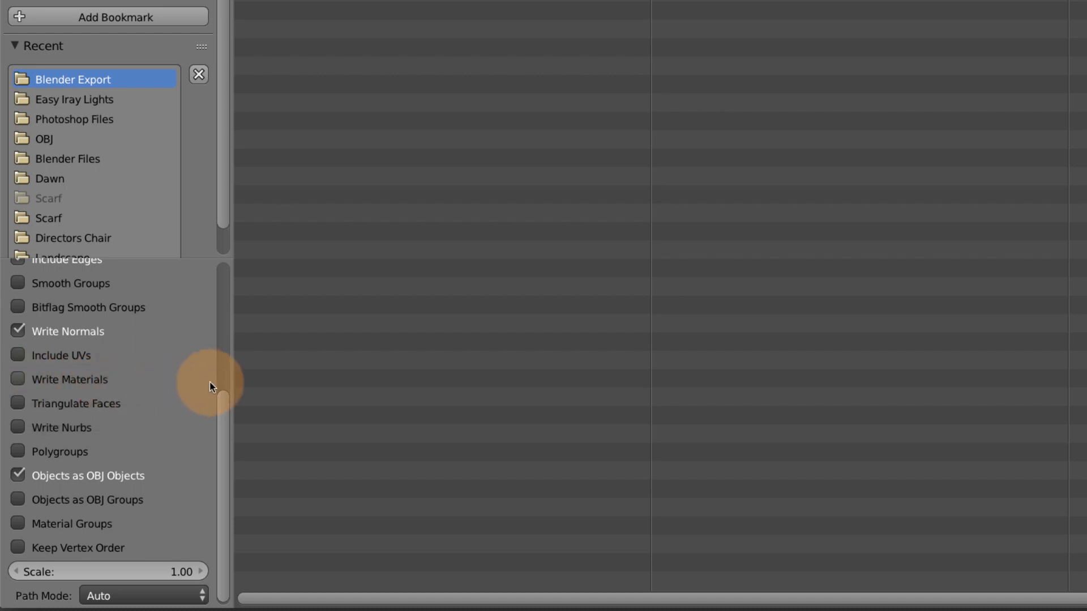
pyautogui.moveTo(221, 417); pyautogui.dragTo(220, 437)
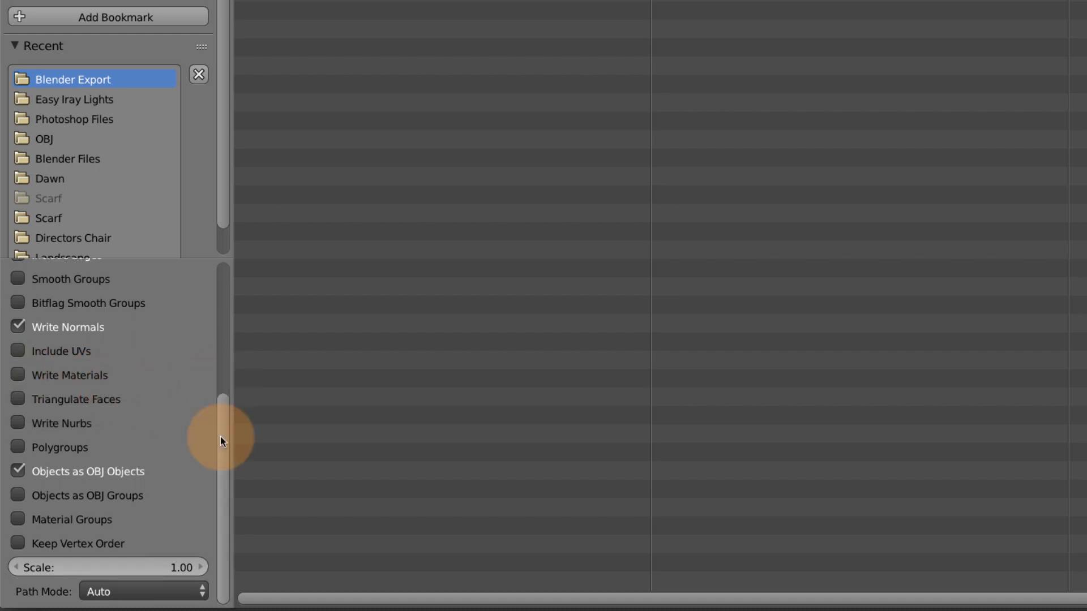
pyautogui.click(13, 545)
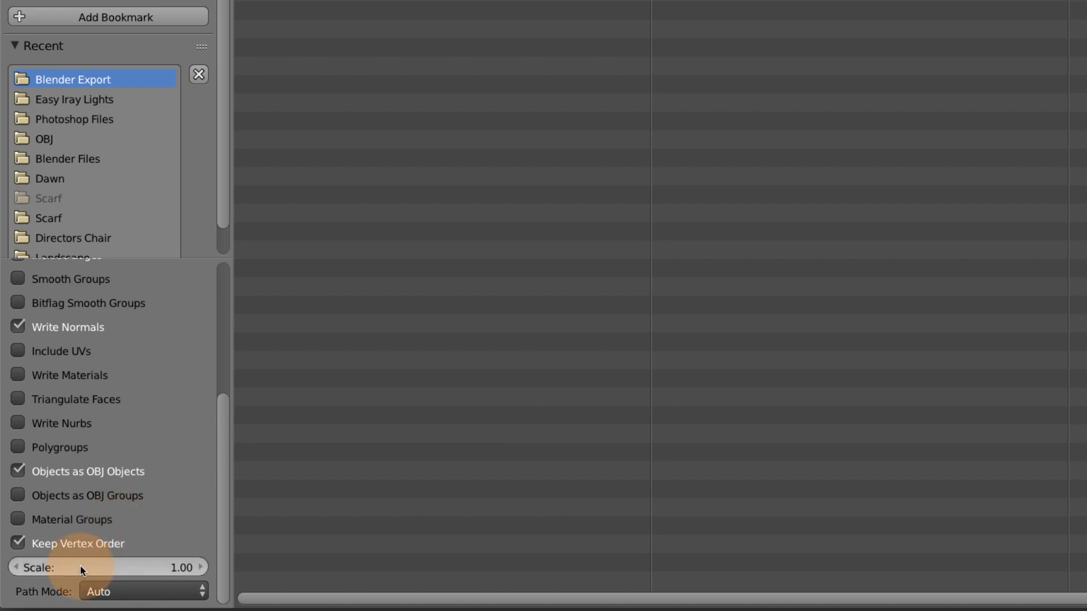
# Set the OBJ export scale to 100 and enable Selection Only.
pyautogui.click(176, 568)
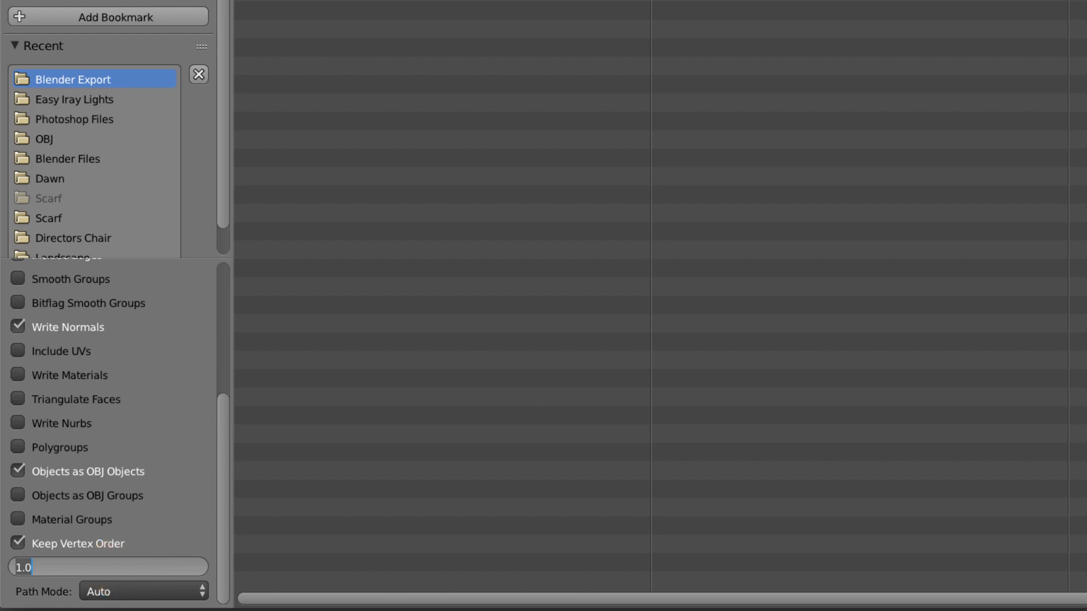
pyautogui.write('100')
pyautogui.press('Return')
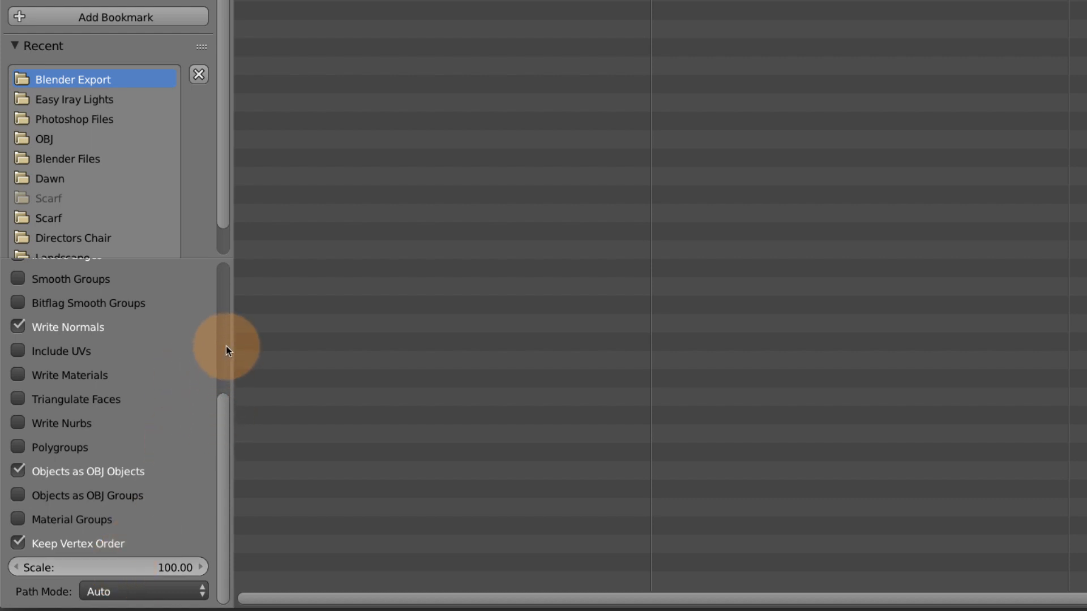
pyautogui.moveTo(219, 424); pyautogui.dragTo(228, 466)
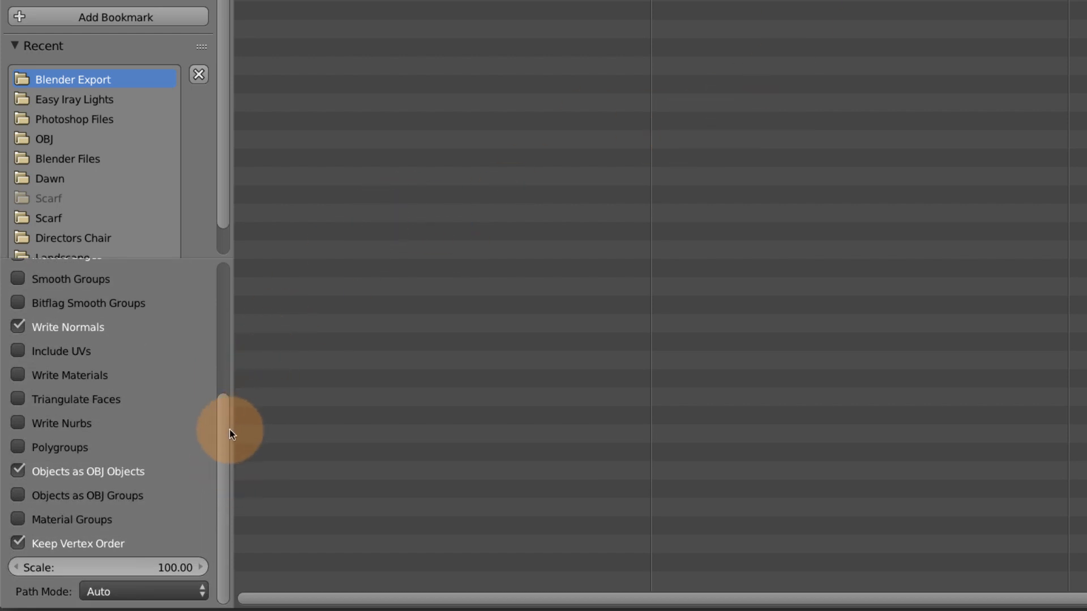
pyautogui.moveTo(226, 436); pyautogui.dragTo(257, 310)
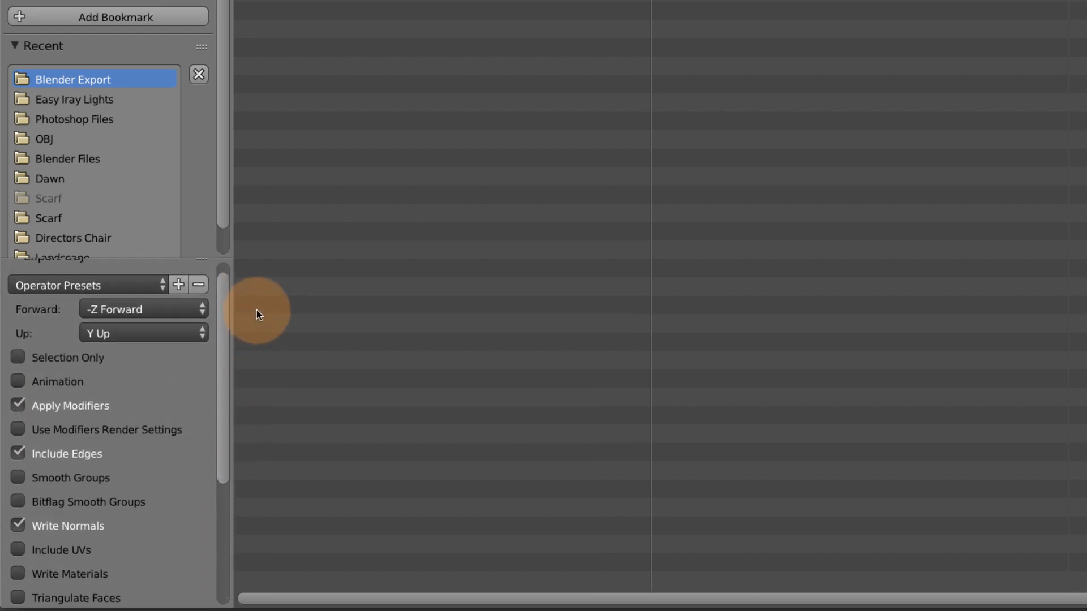
pyautogui.click(19, 358)
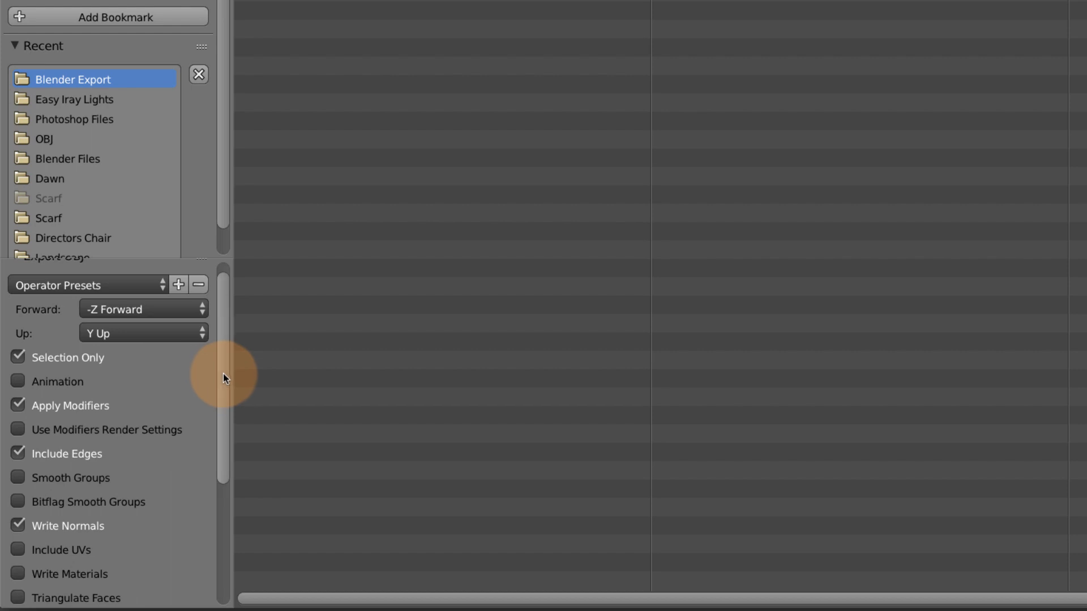
pyautogui.moveTo(223, 374); pyautogui.dragTo(226, 345)
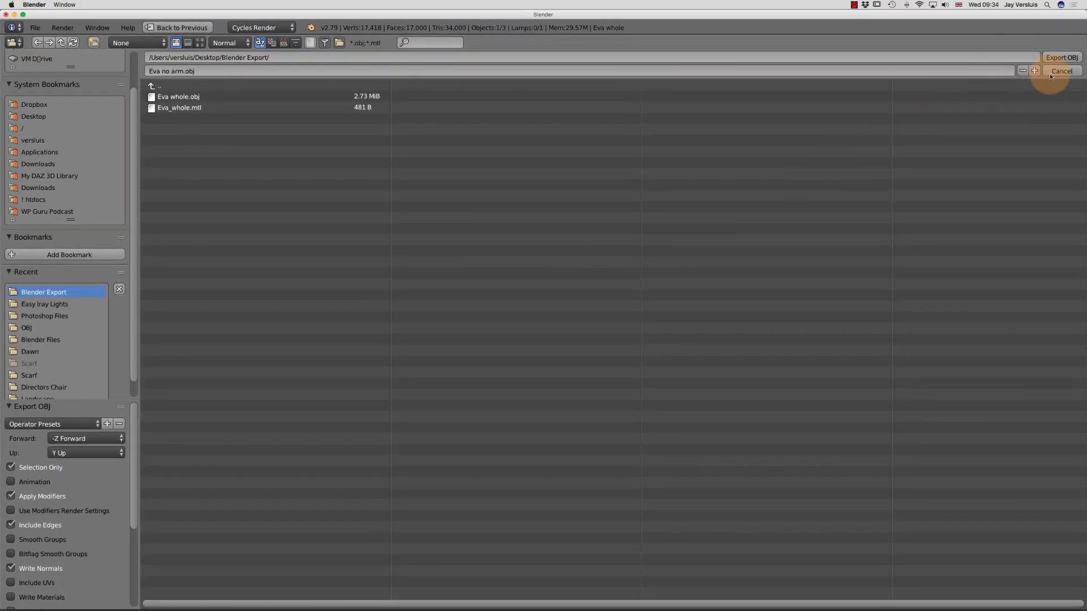
# Run the OBJ export, then switch to DAZ Studio and open Morph Loader Pro for the Eva 7 figure.
pyautogui.click(1053, 72)
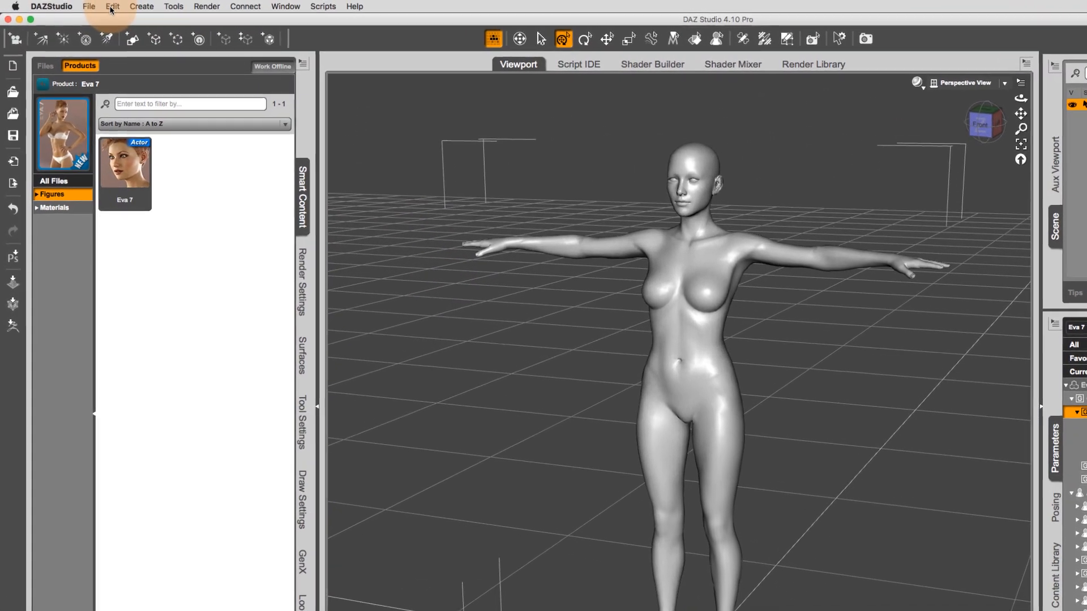
pyautogui.click(85, 6)
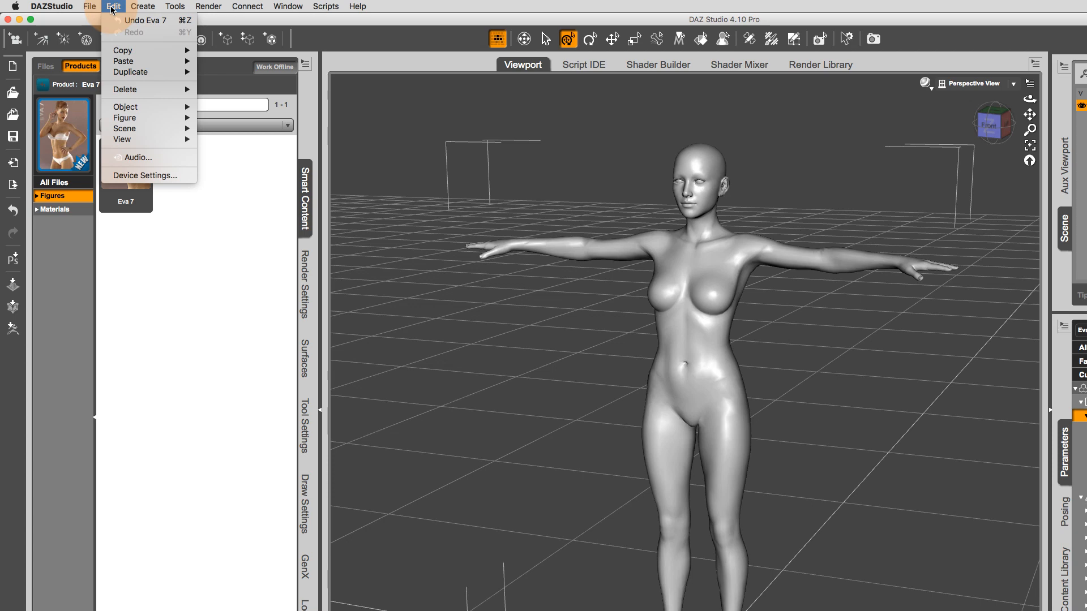
pyautogui.moveTo(143, 107)
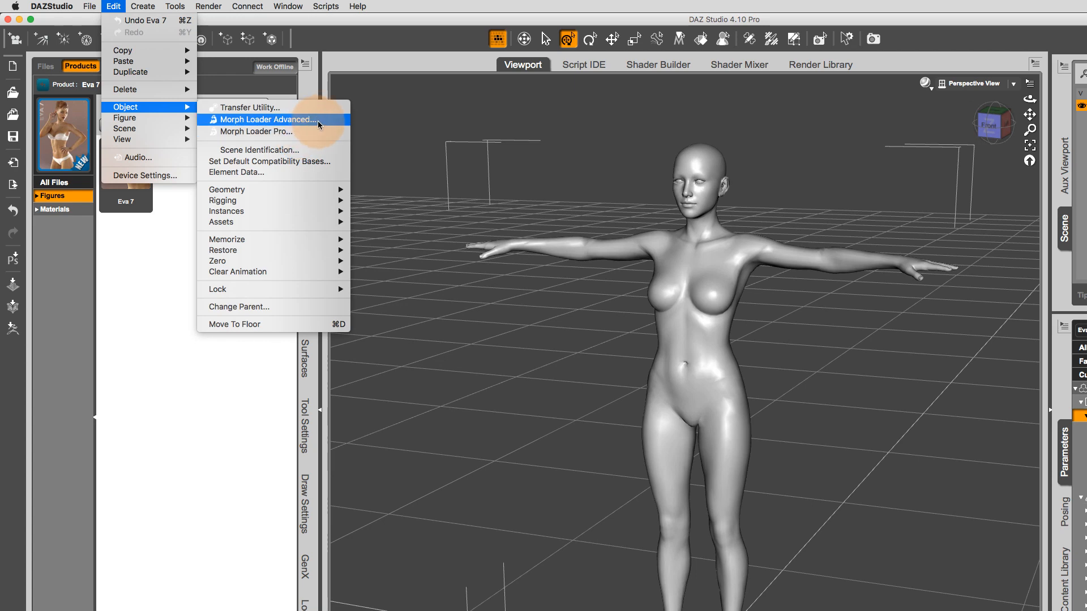
pyautogui.click(298, 134)
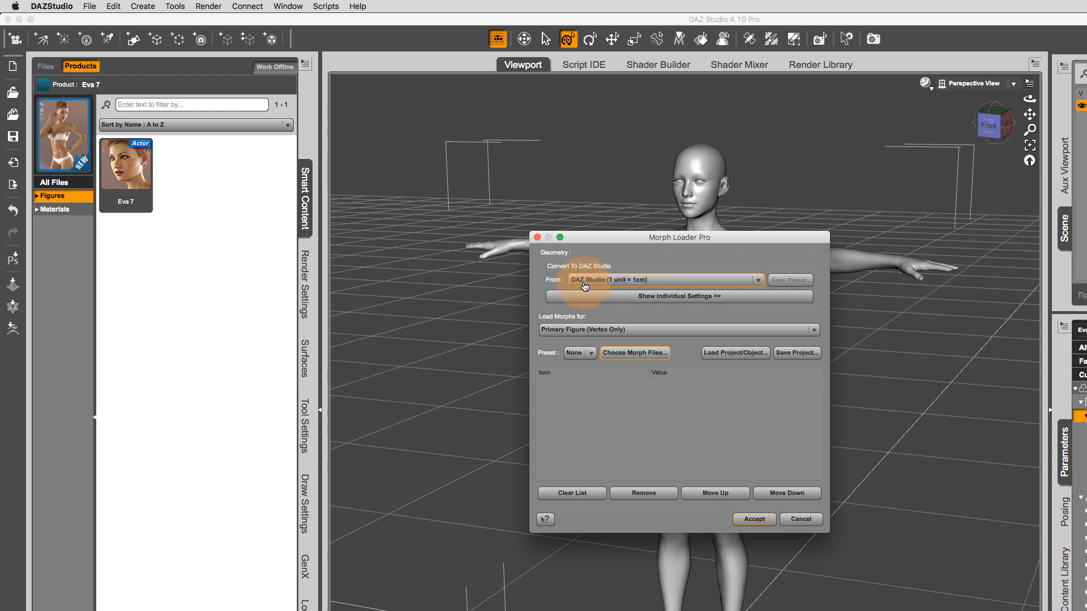
# Load Eva no arm.obj from the Blender Export folder as a primary figure morph, using the DAZ Studio (1 unit = 1cm) conversion.
pyautogui.click(680, 280)
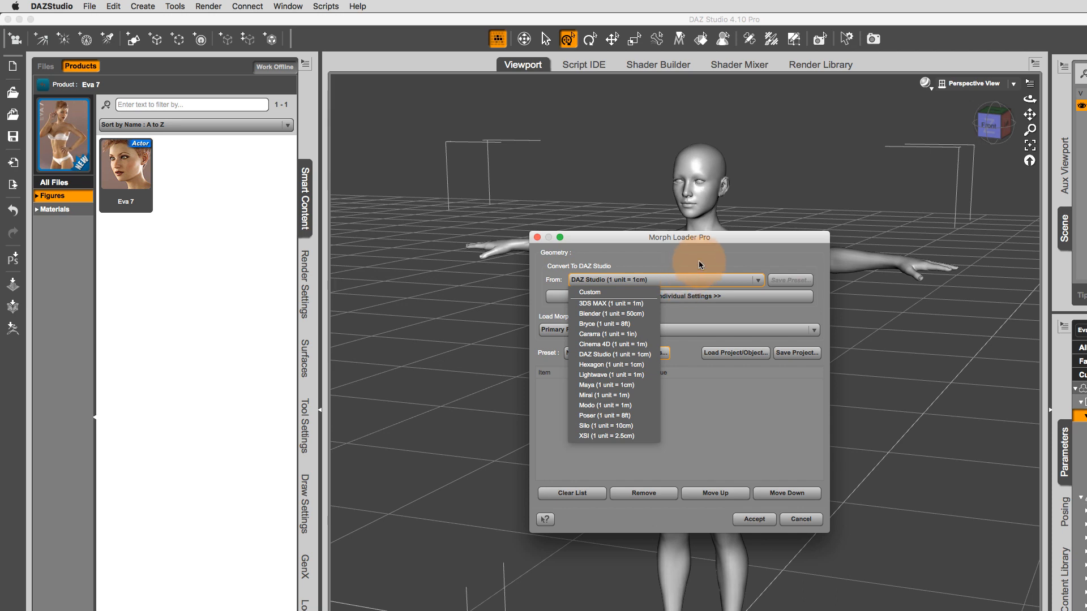
pyautogui.click(699, 261)
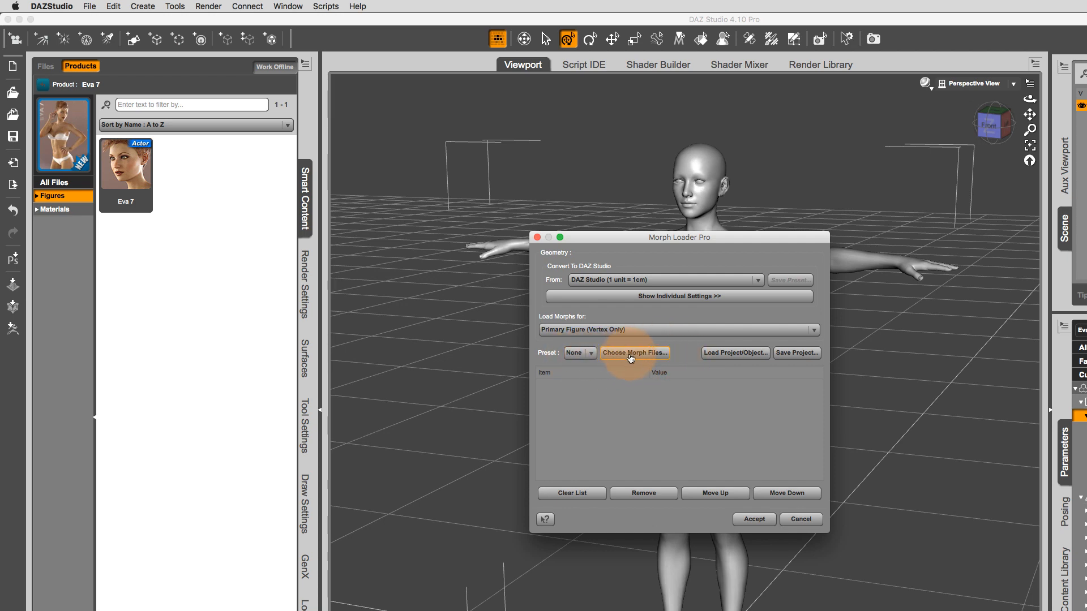
pyautogui.click(666, 358)
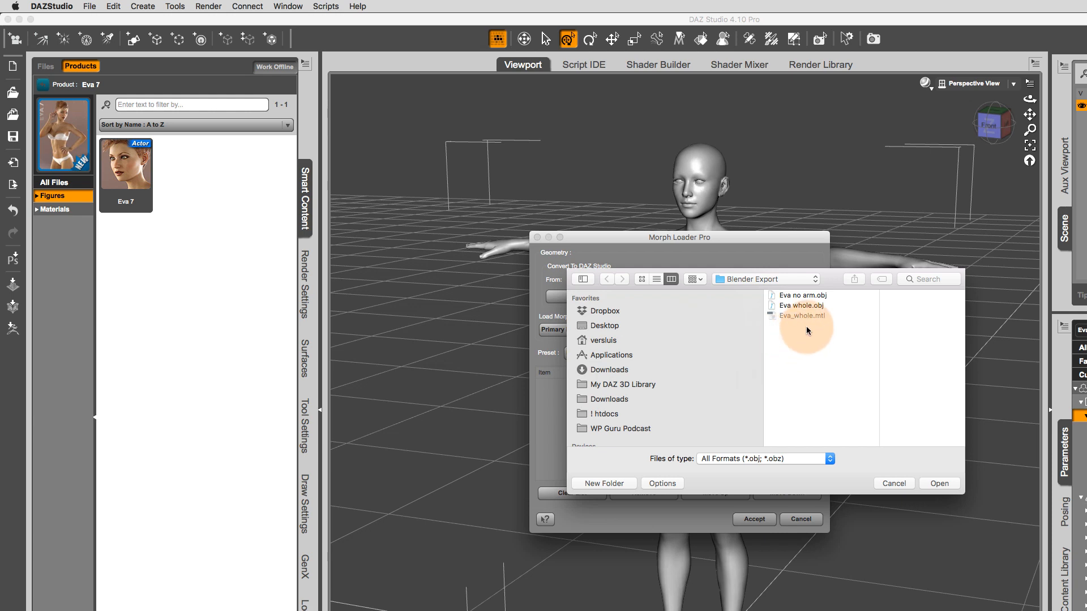
pyautogui.click(820, 295)
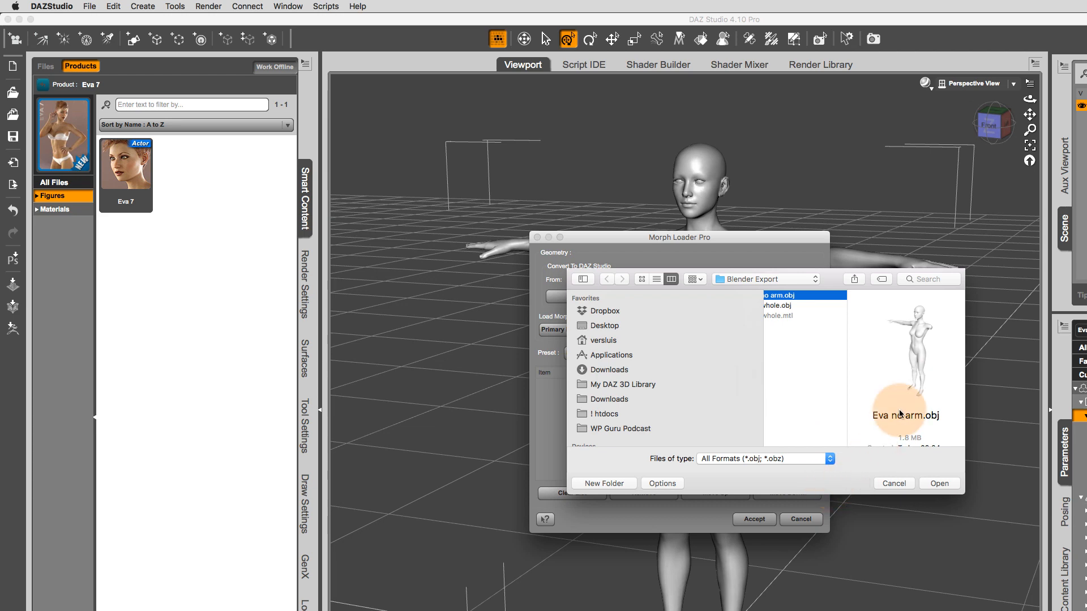
pyautogui.click(941, 483)
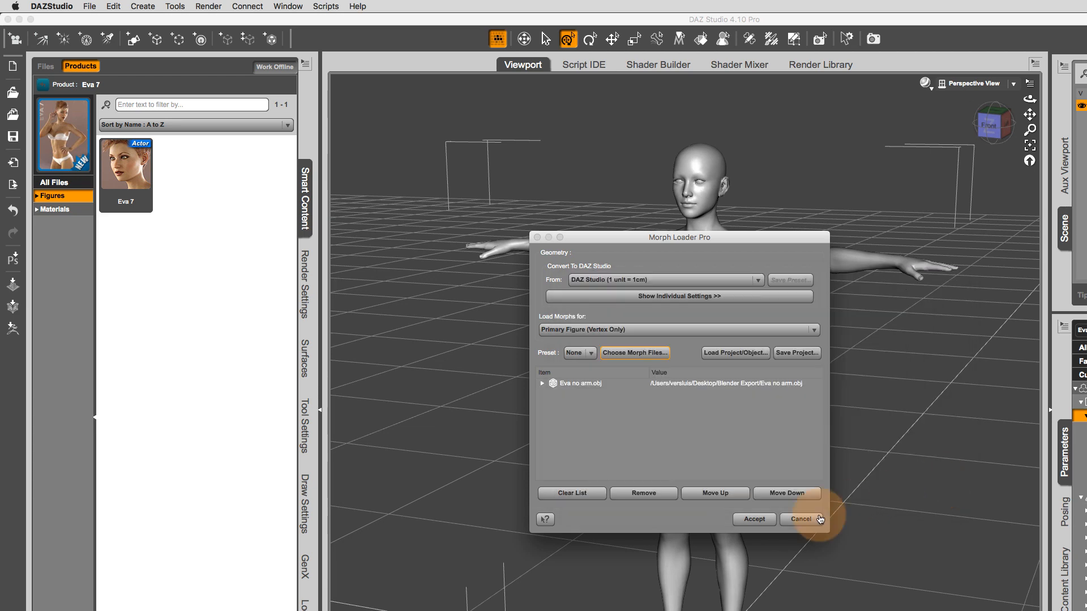
pyautogui.click(757, 521)
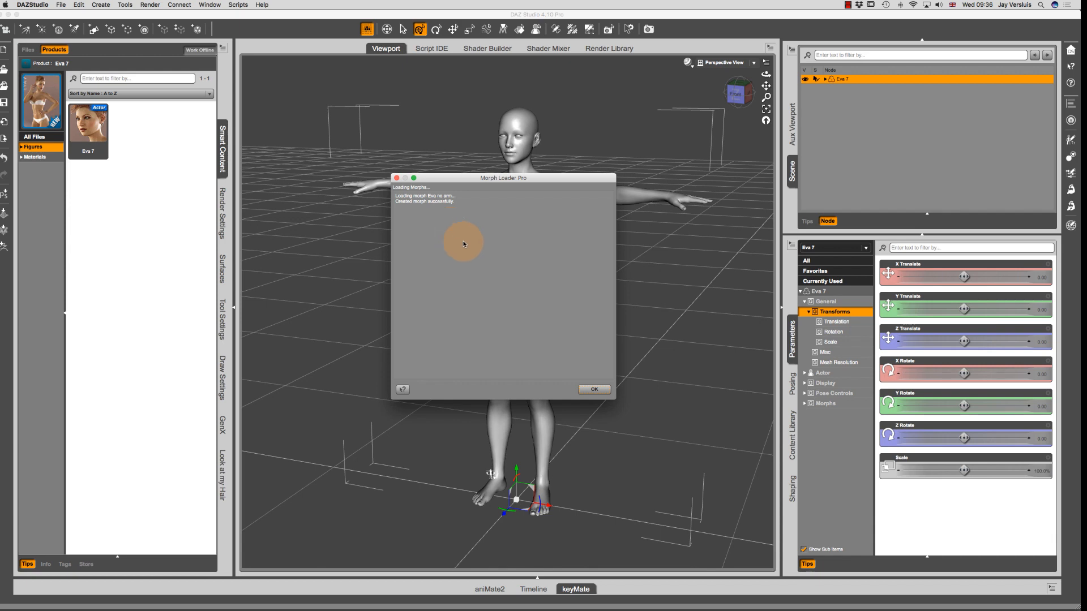
pyautogui.click(595, 392)
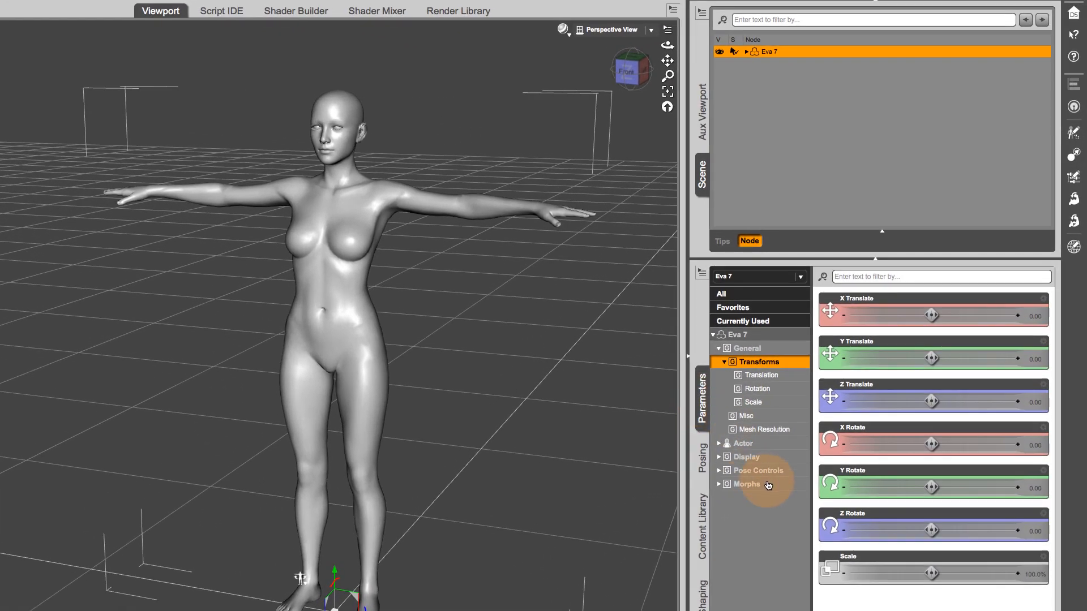
# Find the Eva no arm morph in Eva 7's Morph Loader group and set it to 100%.
pyautogui.click(759, 484)
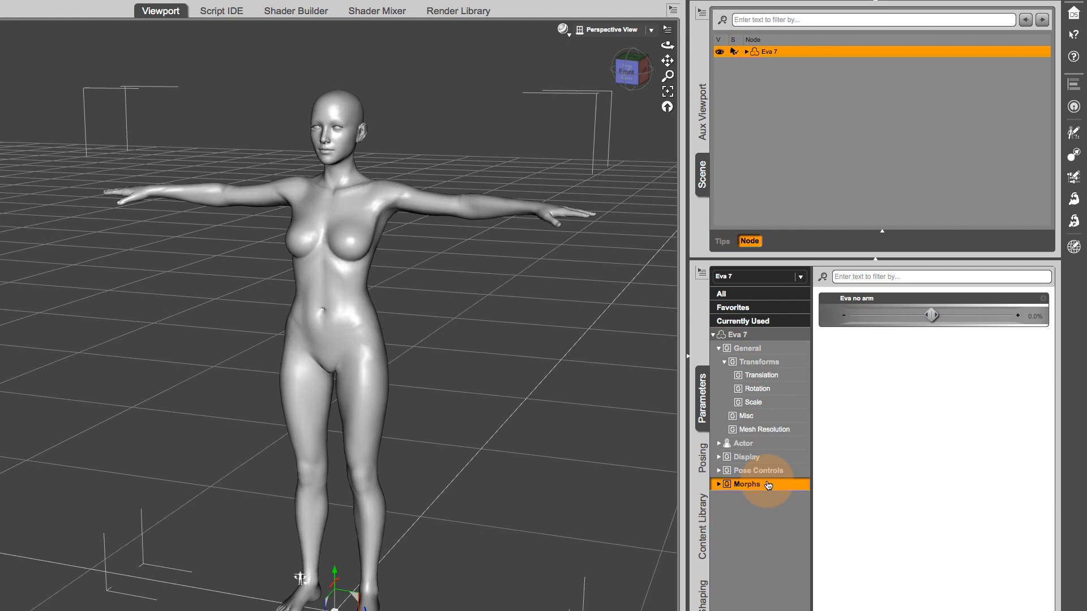
pyautogui.click(719, 484)
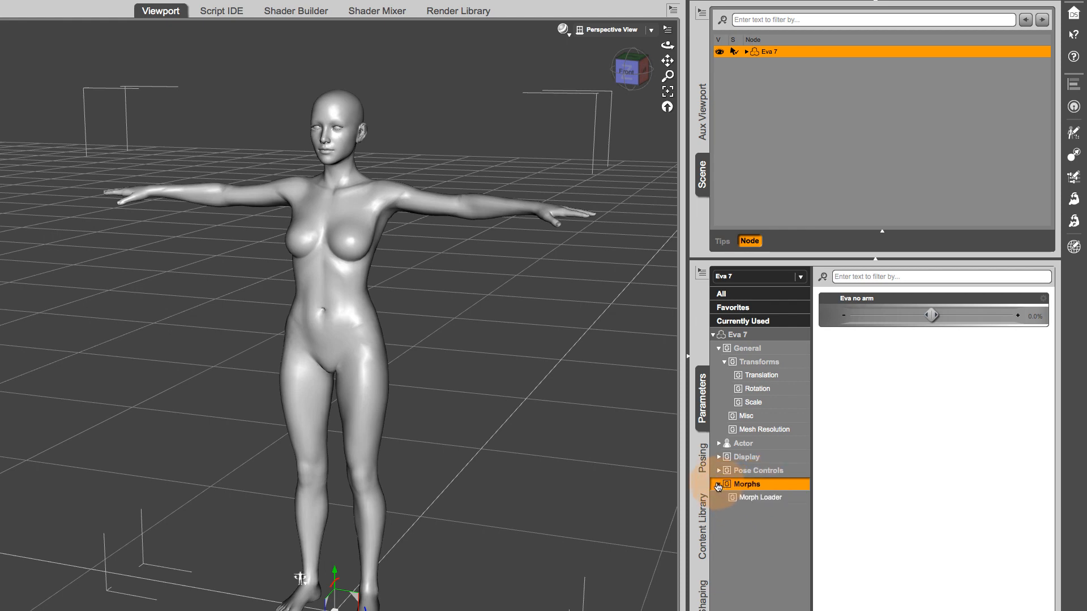
pyautogui.click(776, 498)
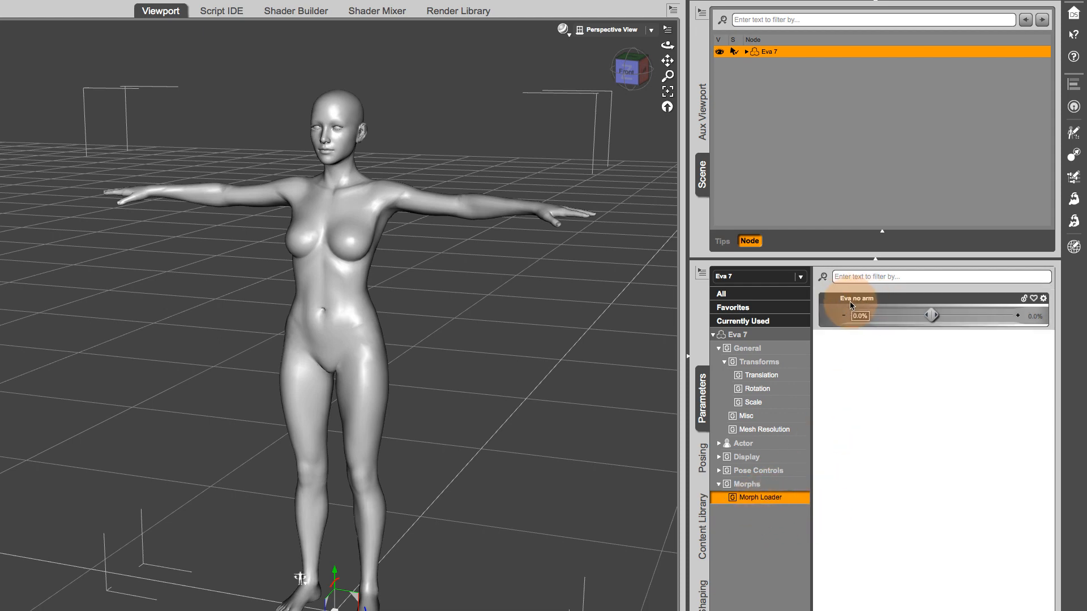
pyautogui.moveTo(931, 319); pyautogui.dragTo(1033, 324)
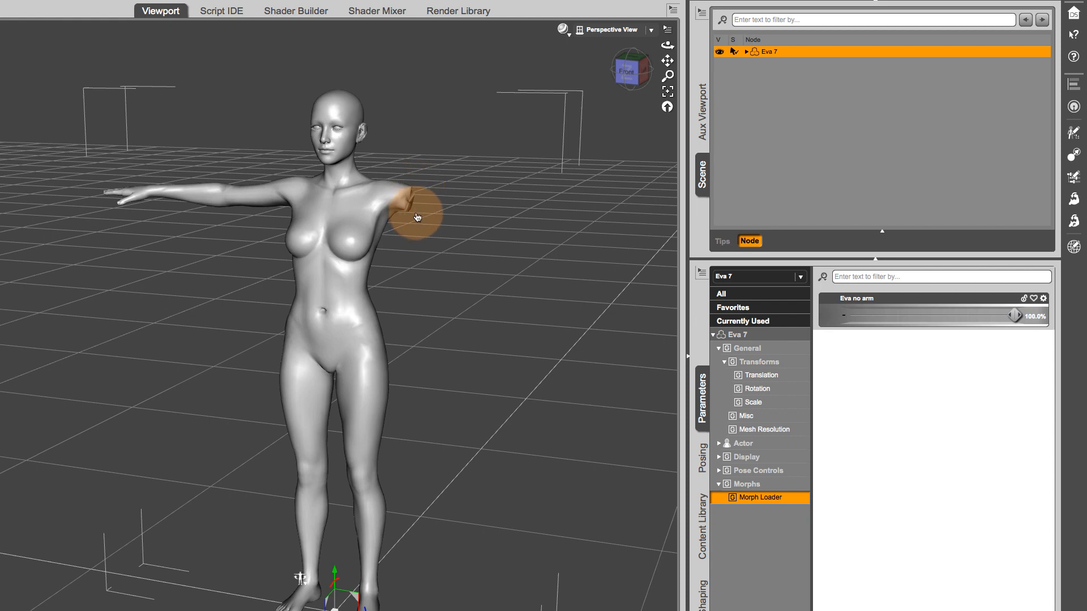
# Examine the collapsed left arm up close, reselect Eva 7 and test the Eva no arm morph at its upper limit.
pyautogui.scroll(3, 448, 216)
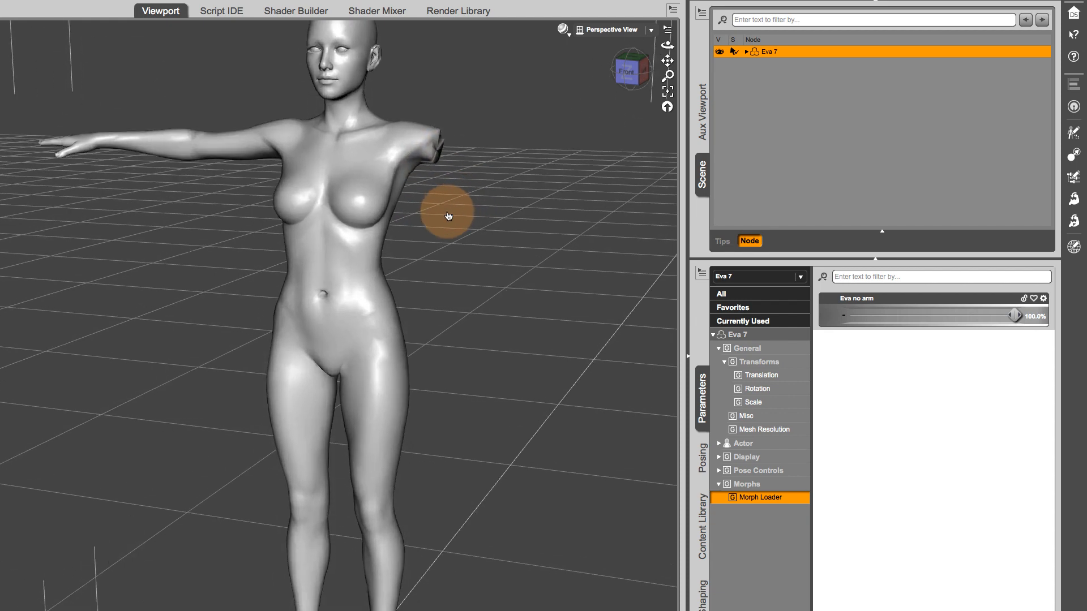
pyautogui.scroll(5, 449, 216)
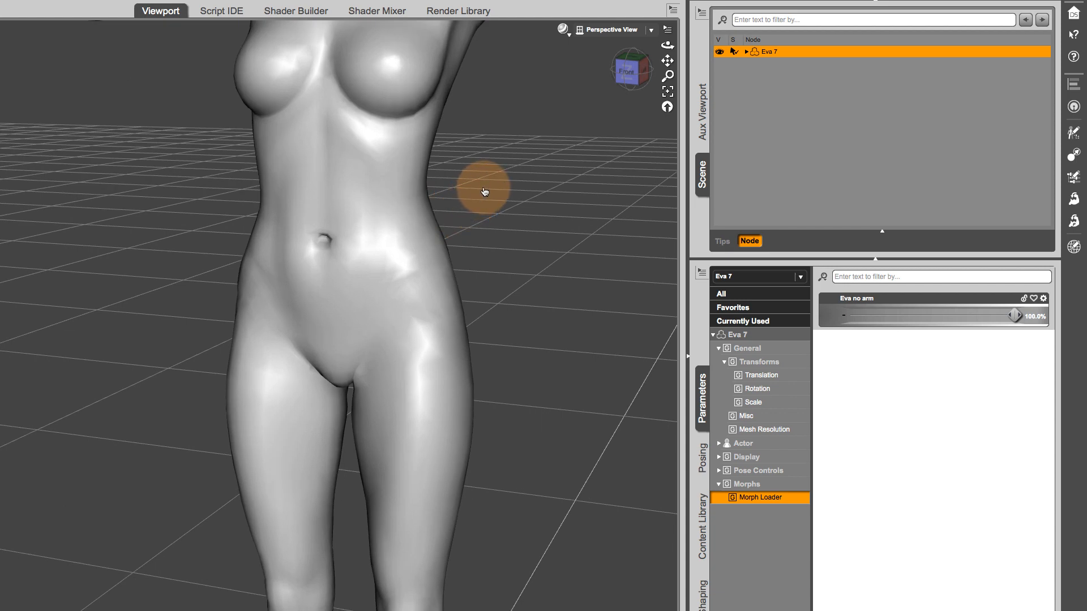
pyautogui.click(482, 208)
pyautogui.scroll(1, 493, 219)
pyautogui.moveTo(493, 219); pyautogui.dragTo(371, 485, button='middle')
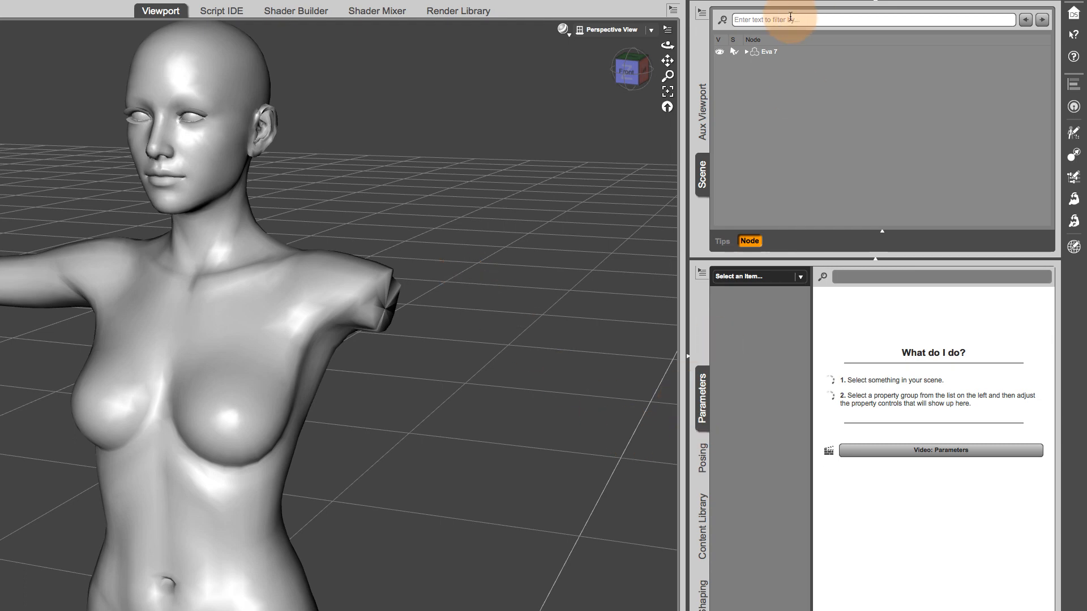
pyautogui.click(780, 52)
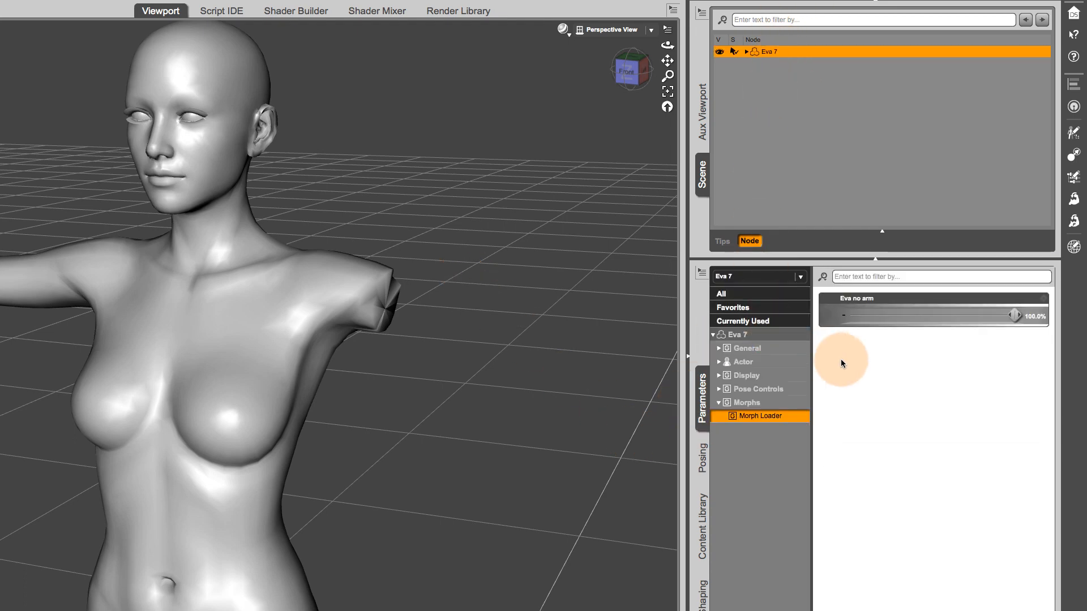
pyautogui.moveTo(1014, 315); pyautogui.dragTo(1036, 314)
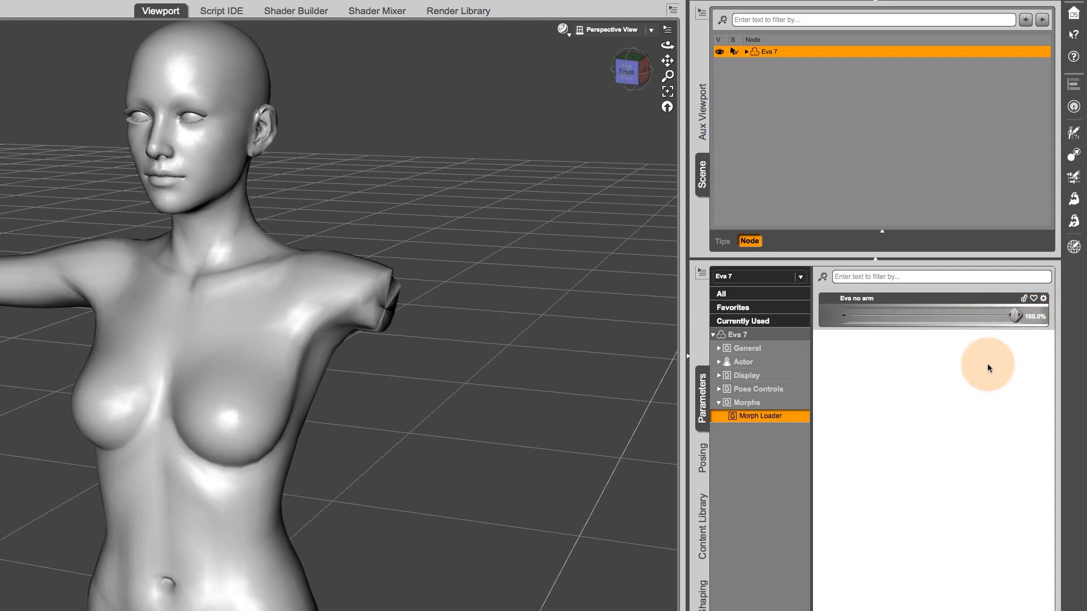
# Set the Eva no arm morph's minimum to 0 and test its range from 0% back to 100%.
pyautogui.click(1045, 298)
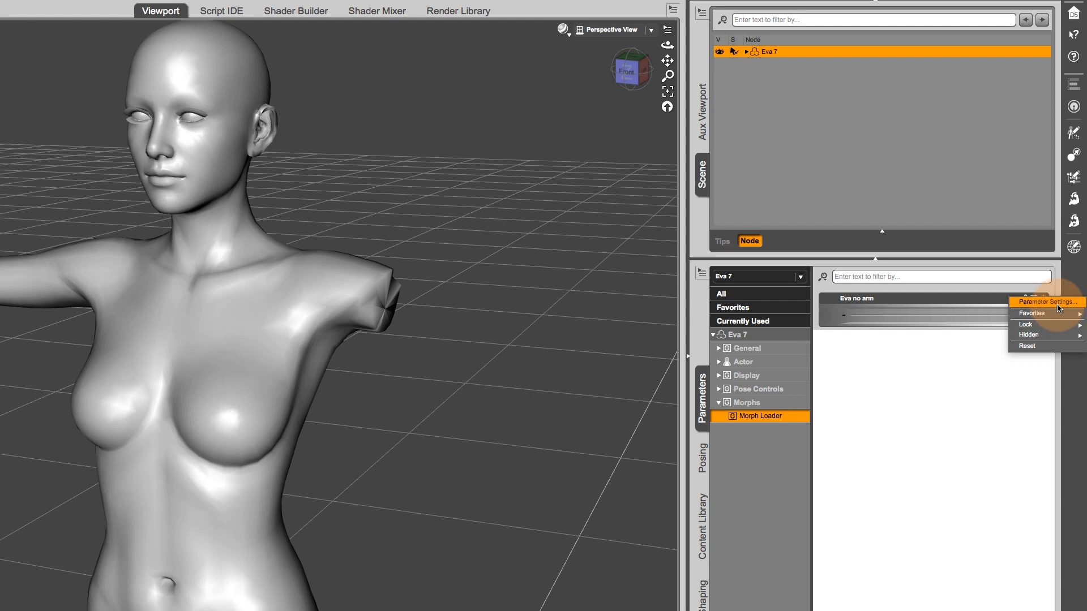
pyautogui.click(1047, 303)
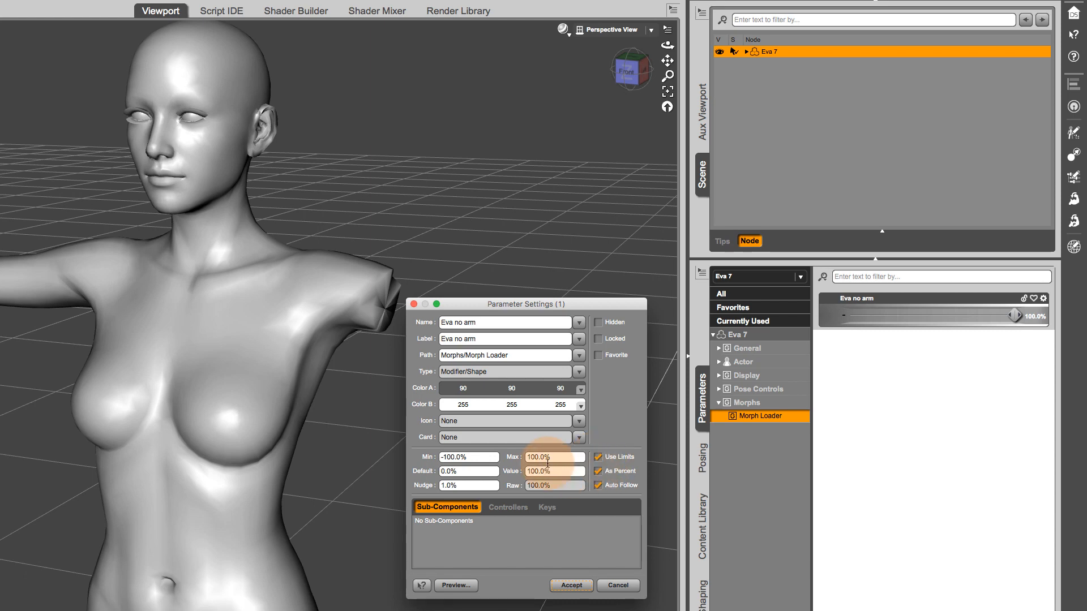
pyautogui.moveTo(477, 458); pyautogui.dragTo(431, 465)
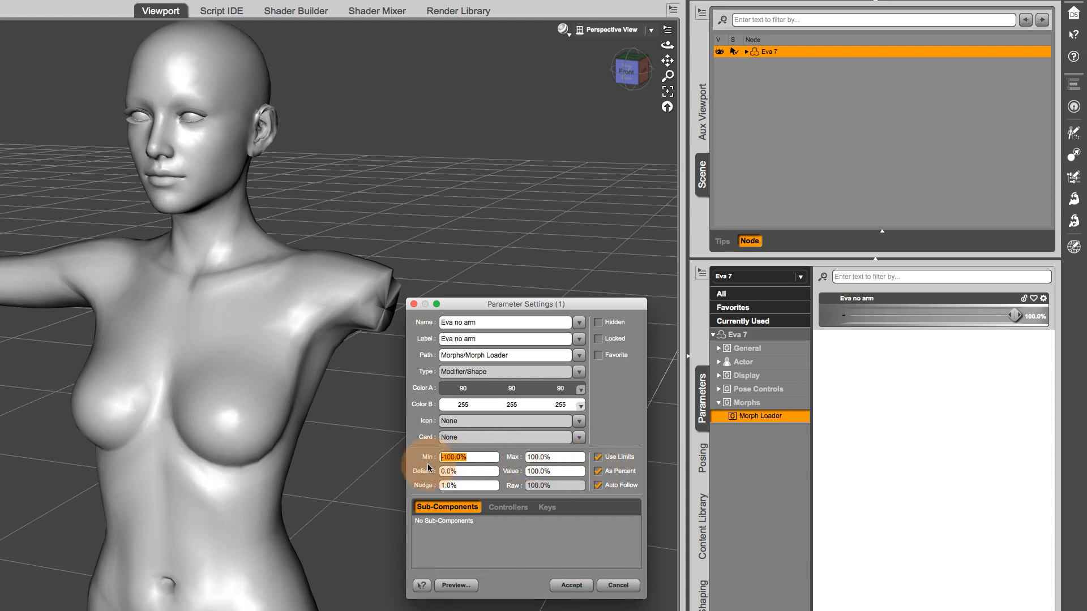
pyautogui.write('0')
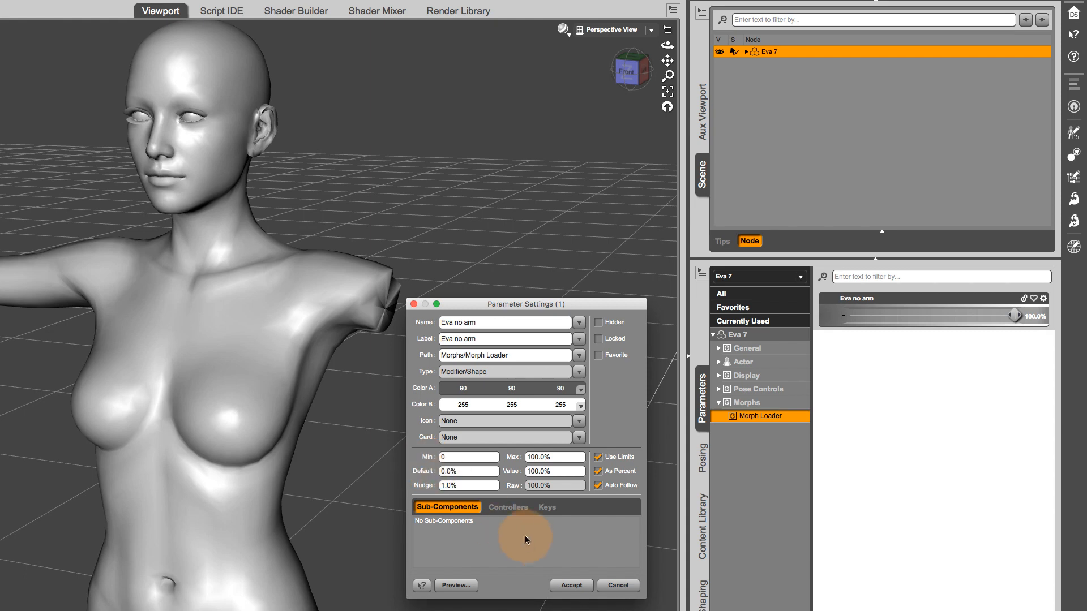
pyautogui.click(566, 587)
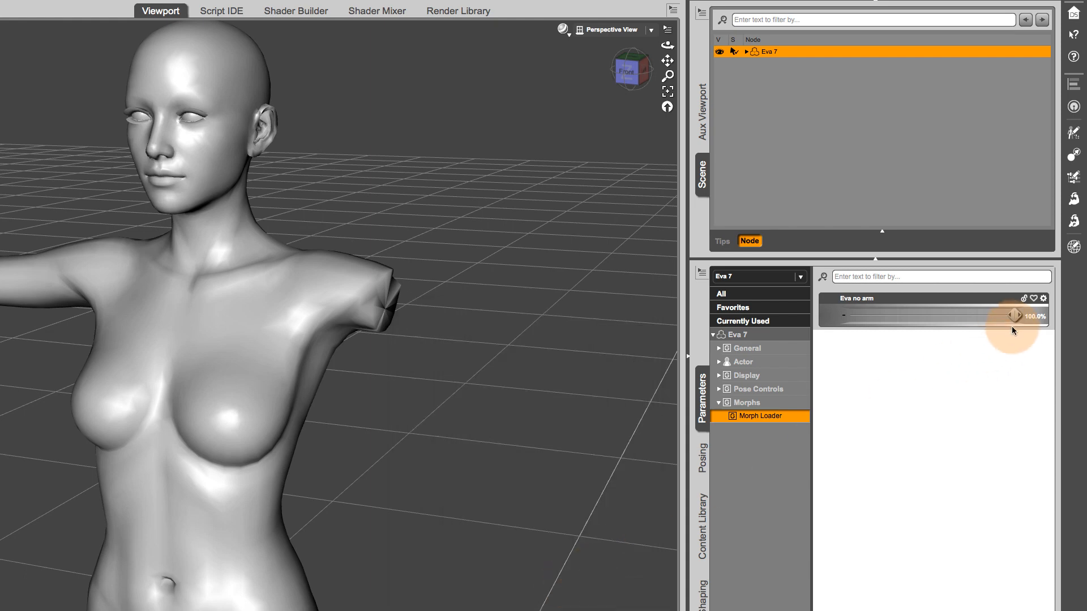
pyautogui.moveTo(1015, 314); pyautogui.dragTo(823, 322)
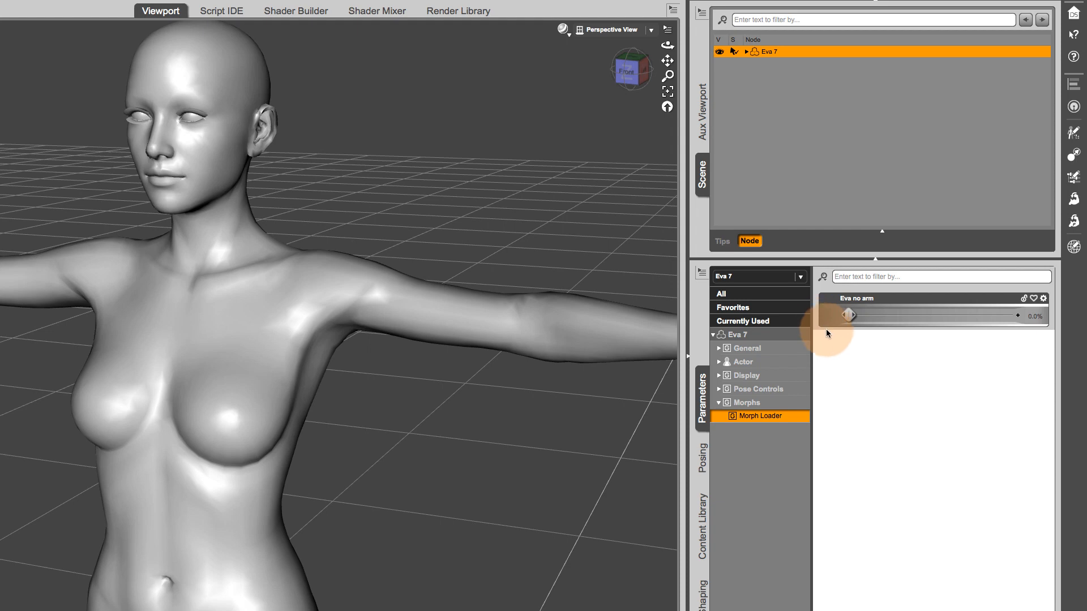
pyautogui.moveTo(847, 318); pyautogui.dragTo(1027, 324)
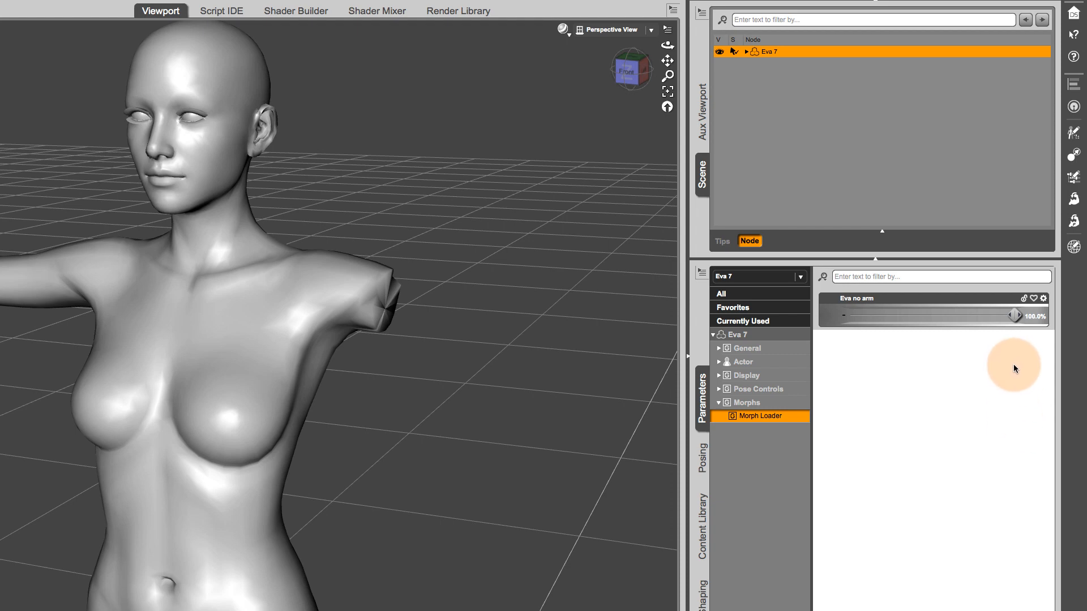
# Disable As Percent in the Eva no arm morph's parameter settings and test the morph at its maximum of 1.00.
pyautogui.click(1044, 299)
pyautogui.click(1048, 304)
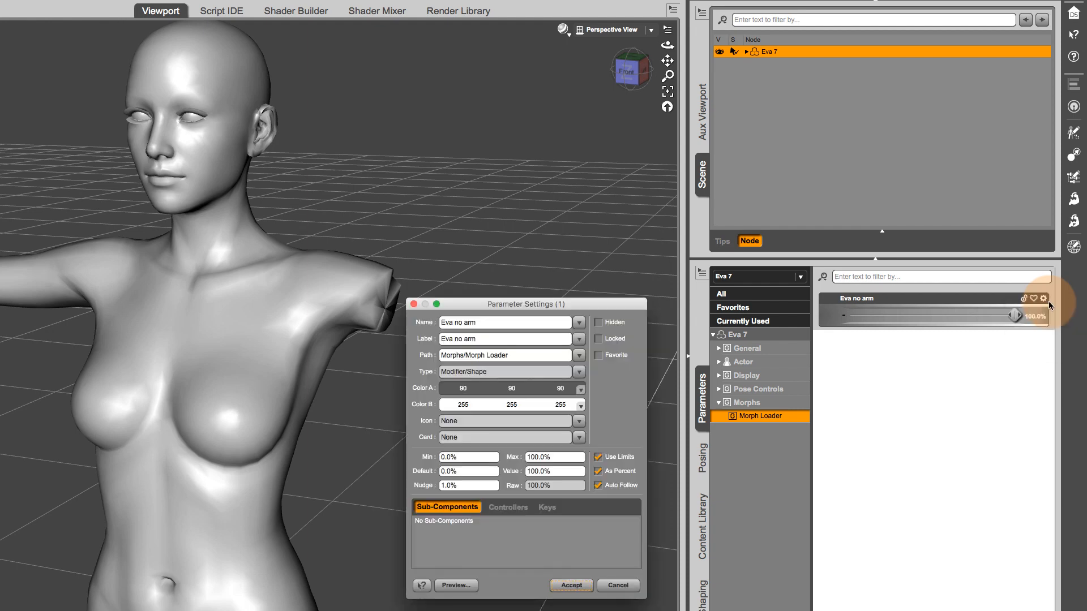
pyautogui.click(600, 470)
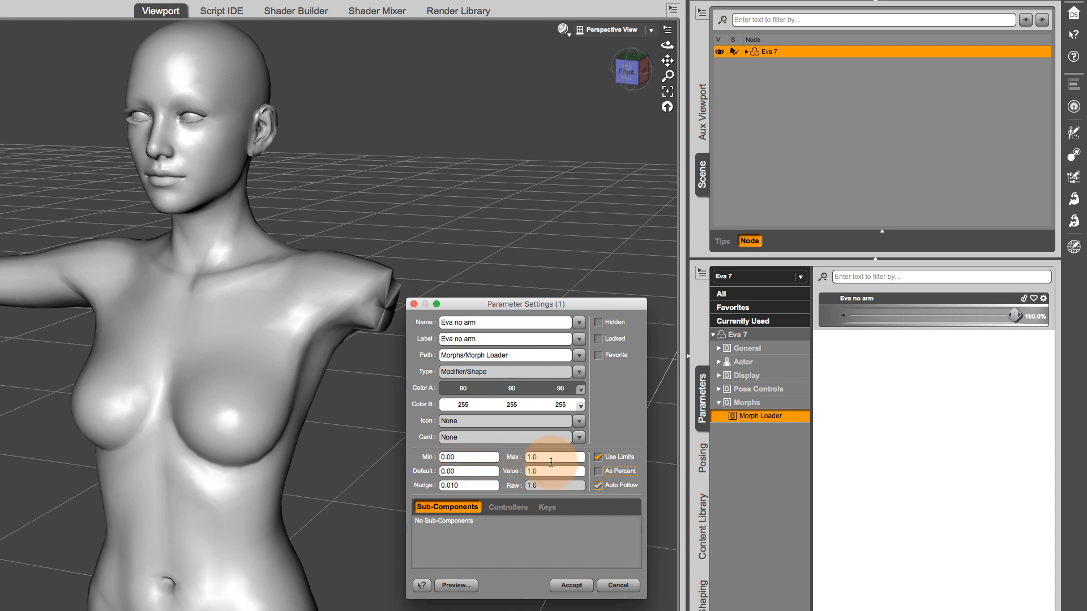
pyautogui.click(571, 586)
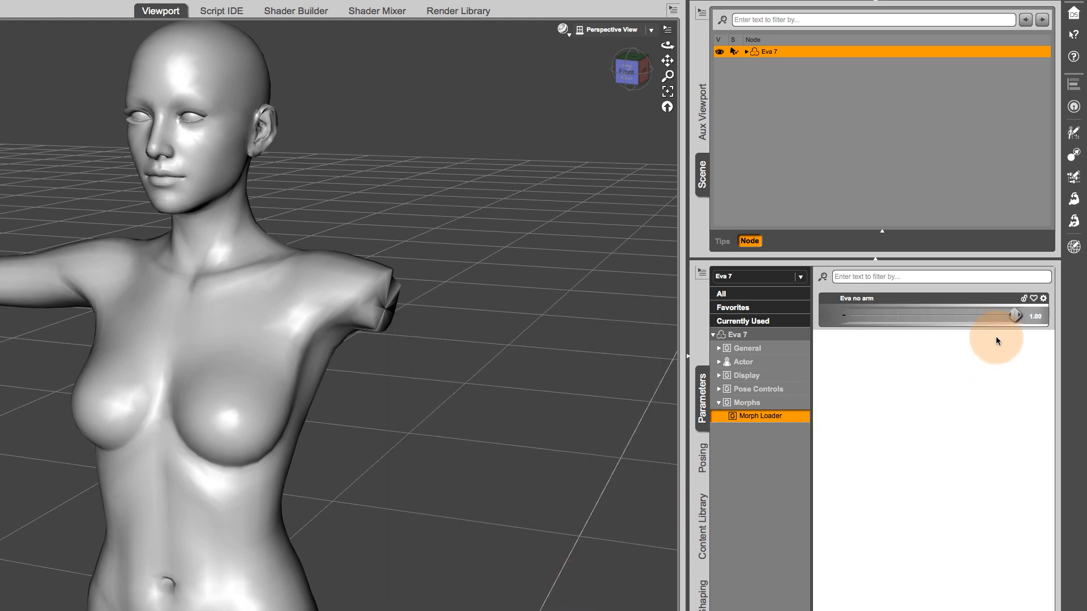
pyautogui.moveTo(1014, 314); pyautogui.dragTo(1023, 334)
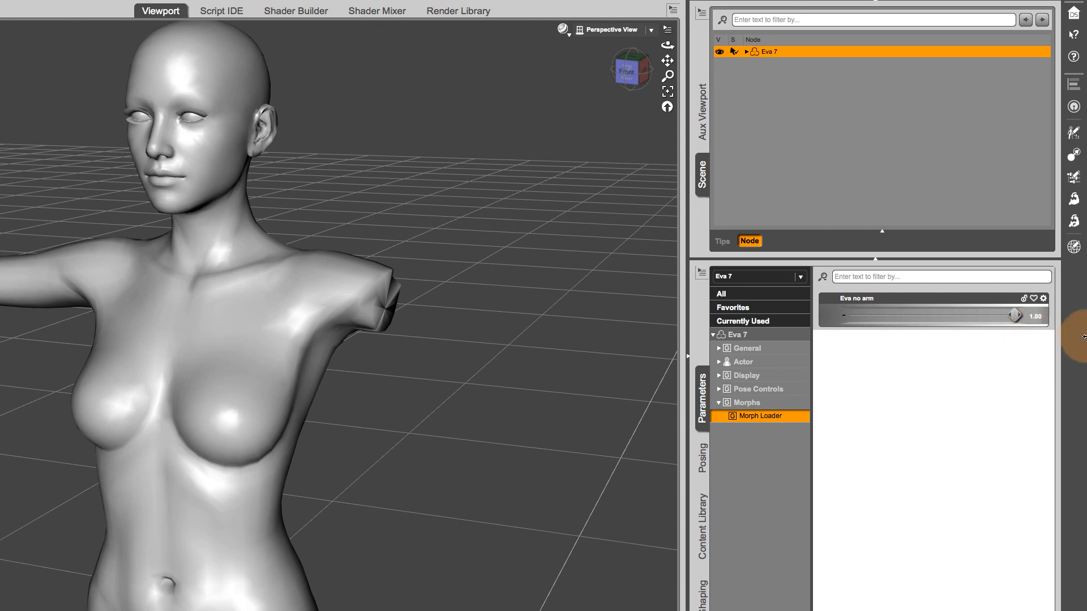
pyautogui.click(1043, 298)
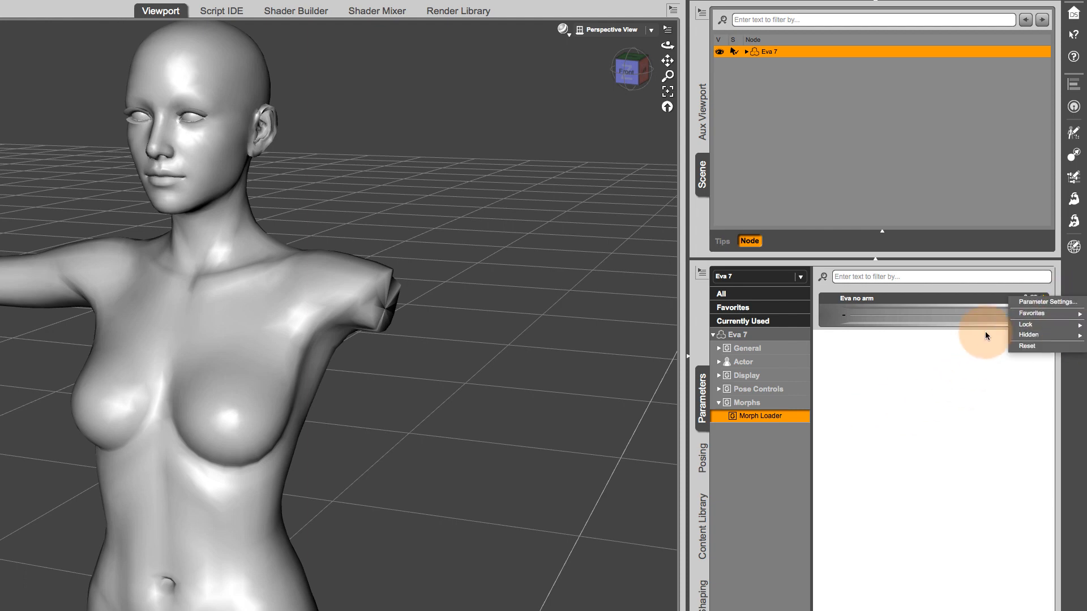
pyautogui.click(1047, 303)
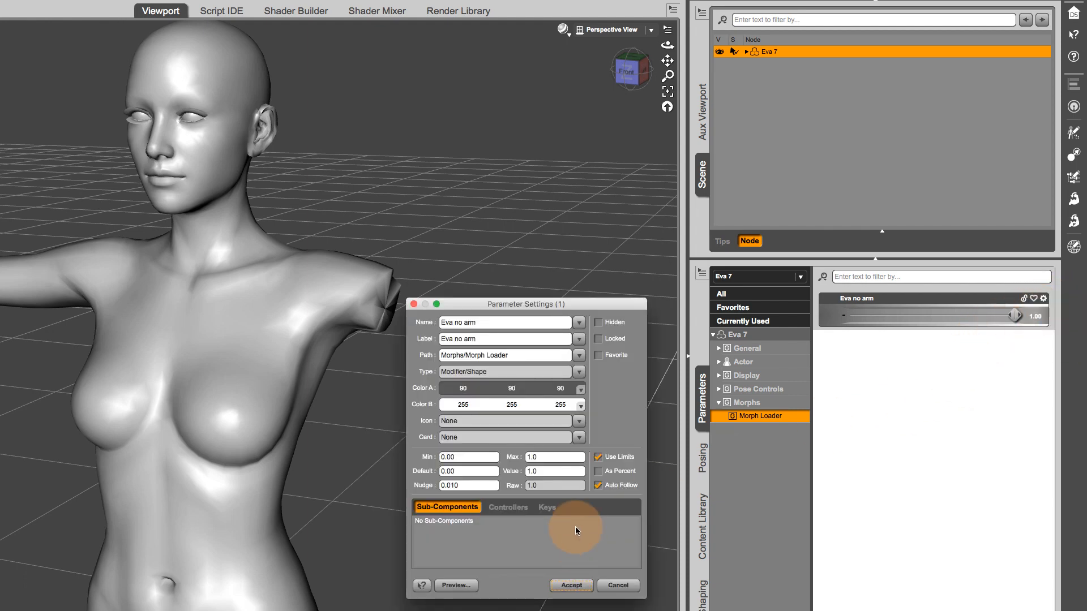
pyautogui.click(598, 472)
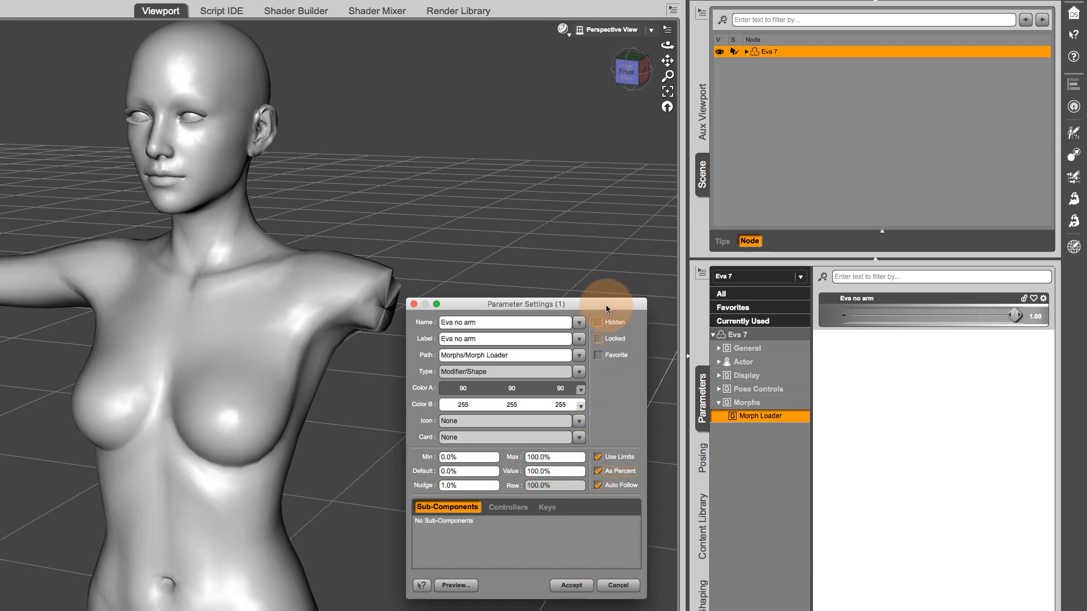
pyautogui.moveTo(606, 304); pyautogui.dragTo(623, 221)
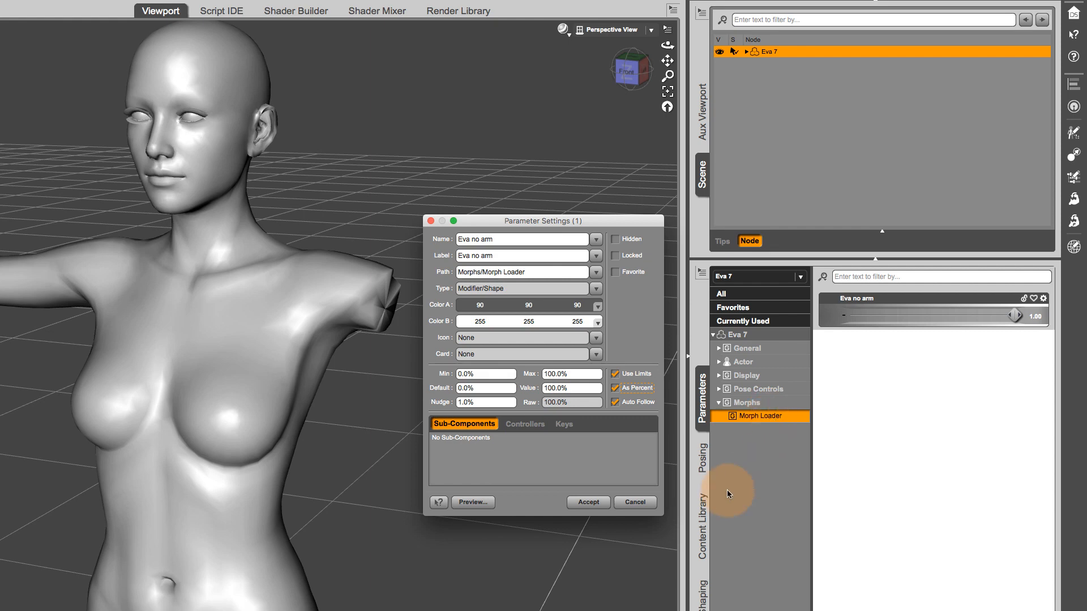
pyautogui.click(636, 503)
# Expand Eva 7's Pose Controls and examine the existing parameters in the Arms group.
pyautogui.click(720, 390)
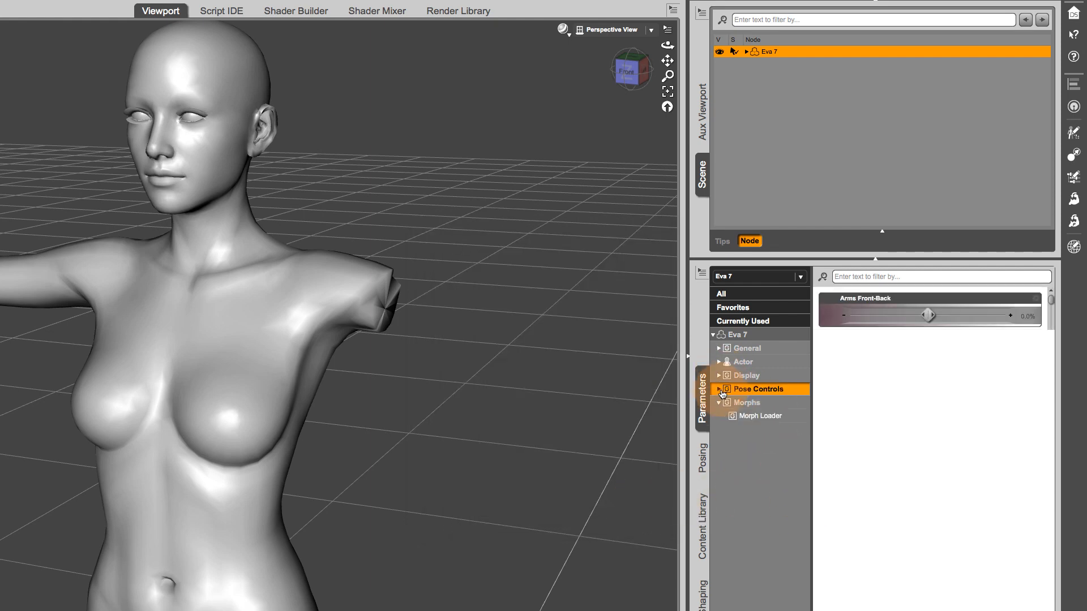
pyautogui.click(718, 390)
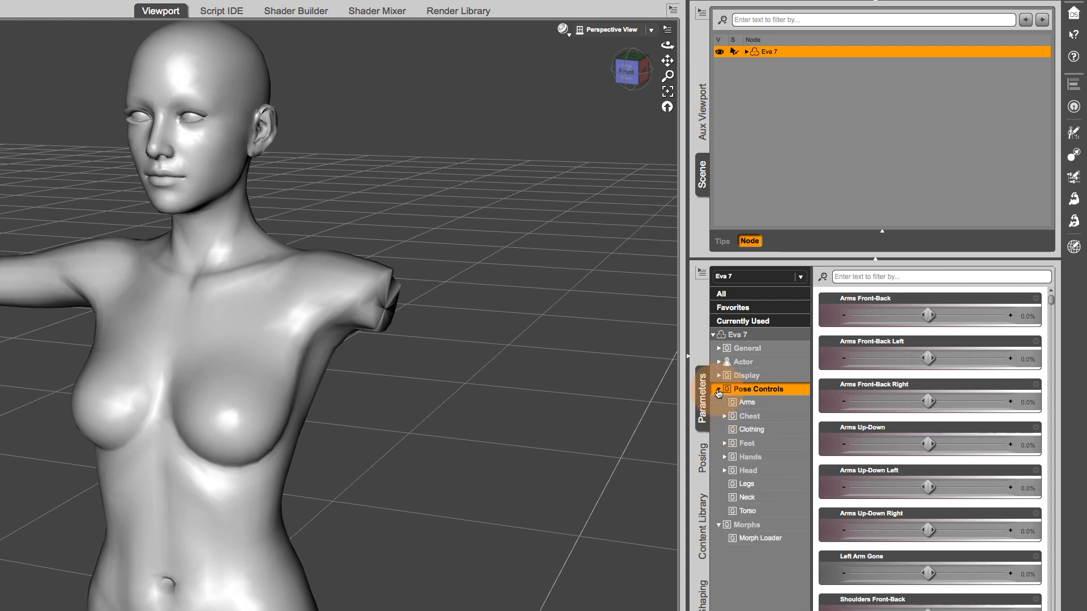
pyautogui.click(756, 404)
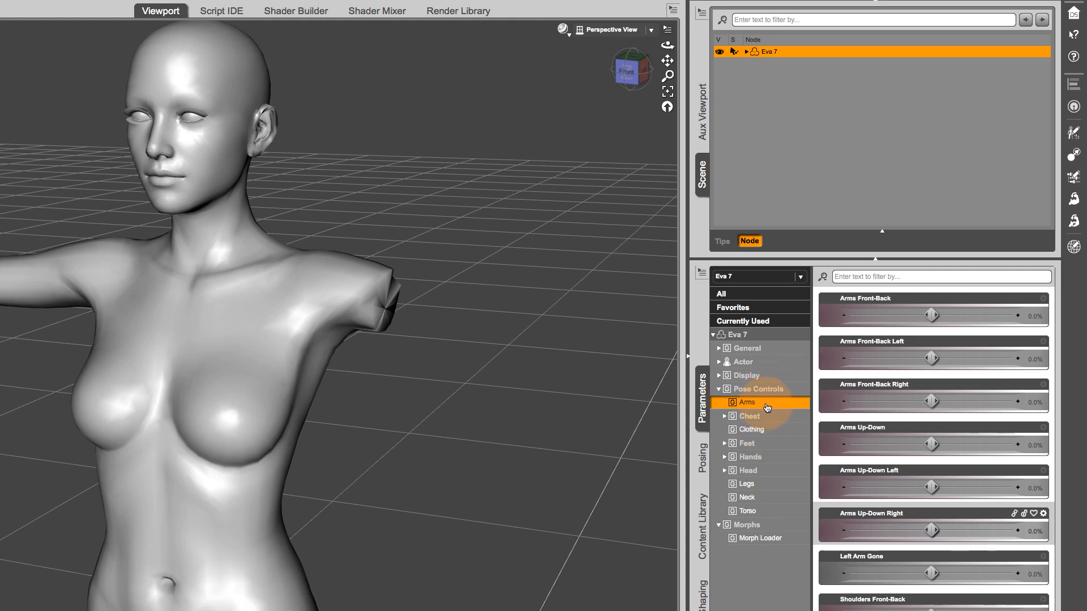
# Return to the Eva no arm morph in the Morph Loader group and enable As Percent in its parameter settings.
pyautogui.click(772, 538)
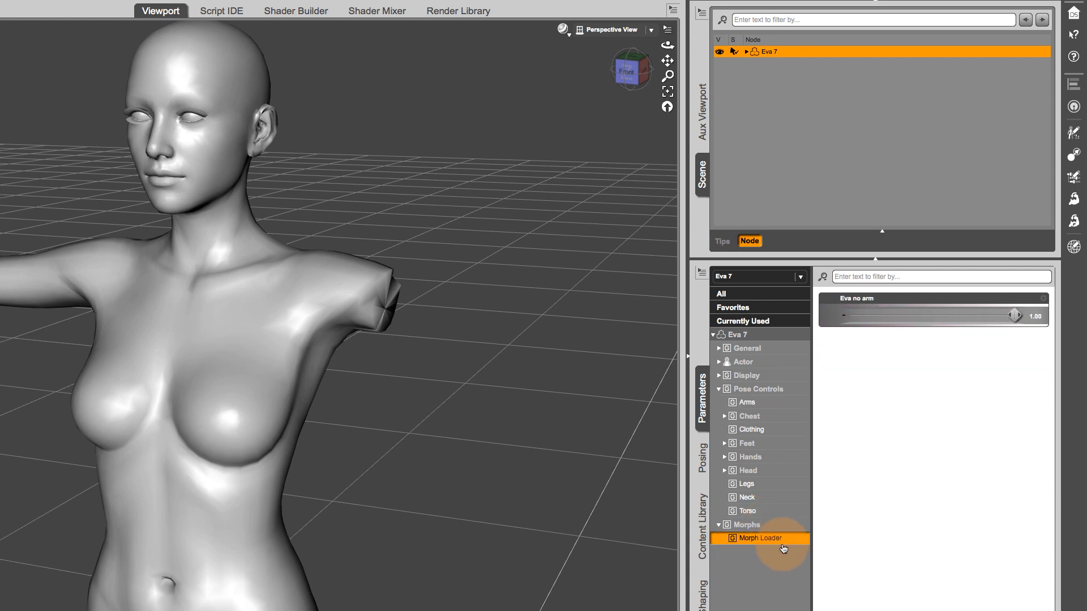
pyautogui.click(1044, 300)
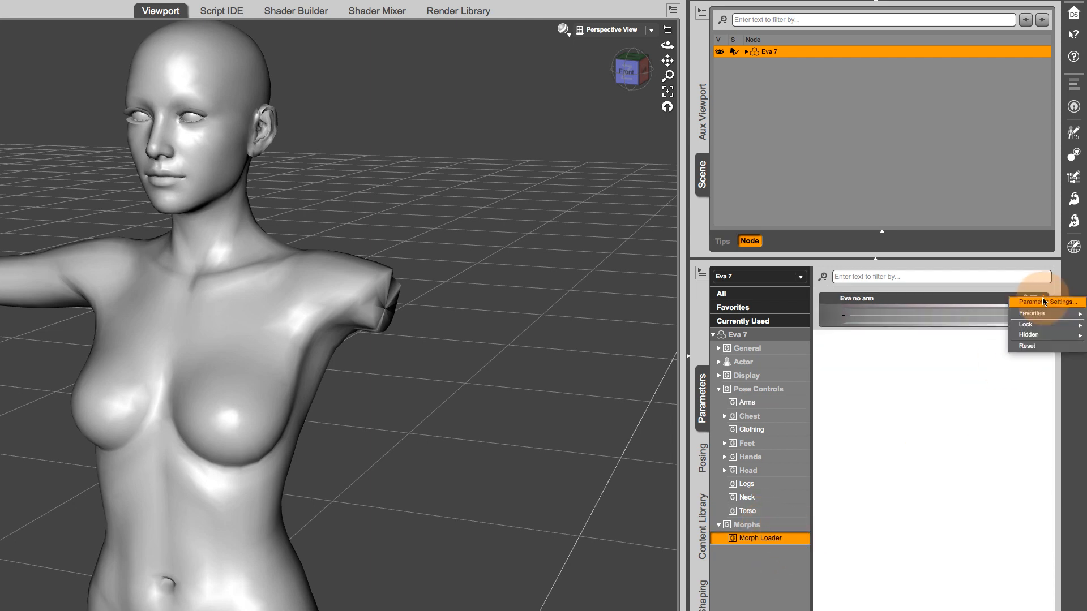
pyautogui.click(1043, 304)
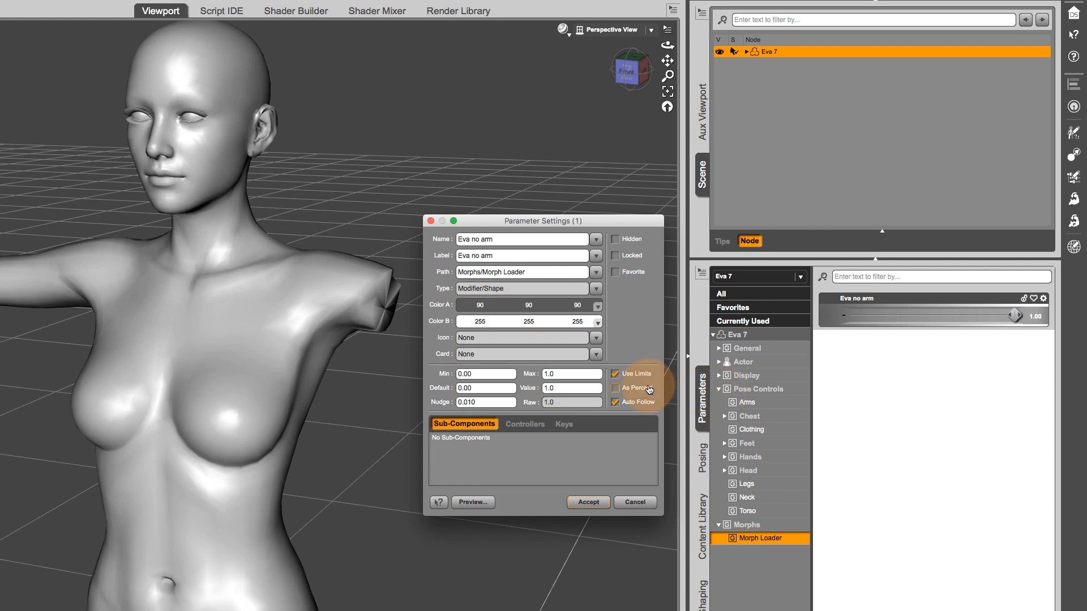
pyautogui.click(625, 389)
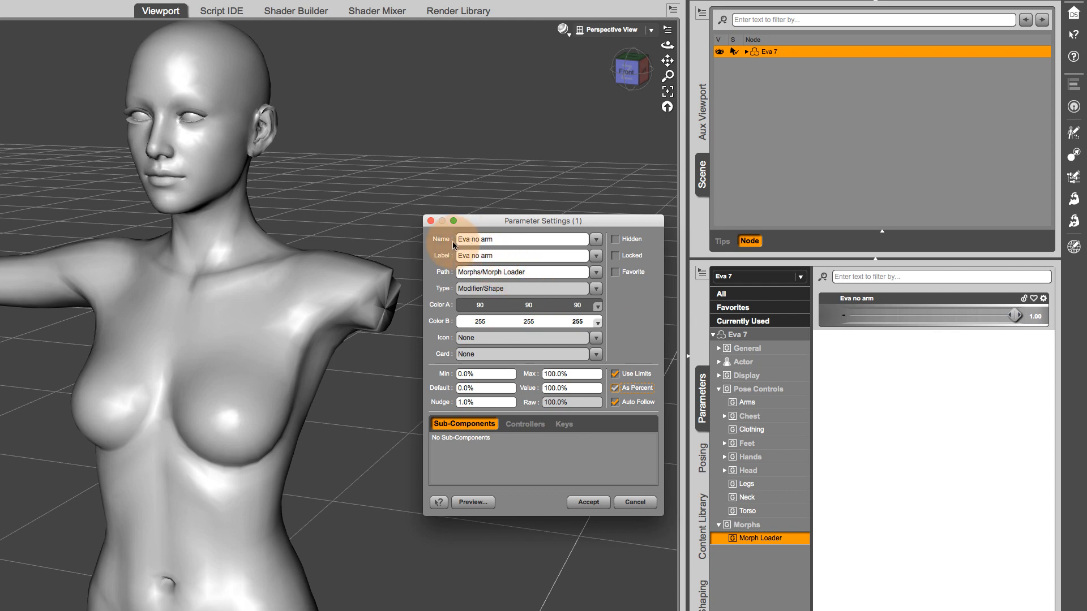
# Change both the name and the label of the morph to Eva no Left Arm in its parameter settings.
pyautogui.tripleClick(510, 239)
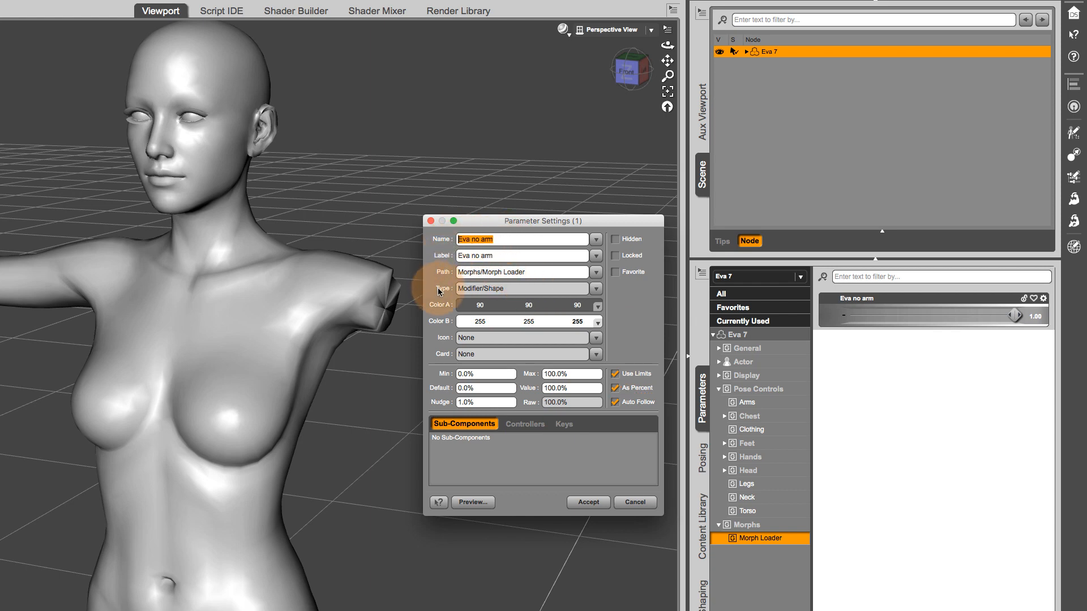
pyautogui.click(481, 239)
pyautogui.press('BackSpace')
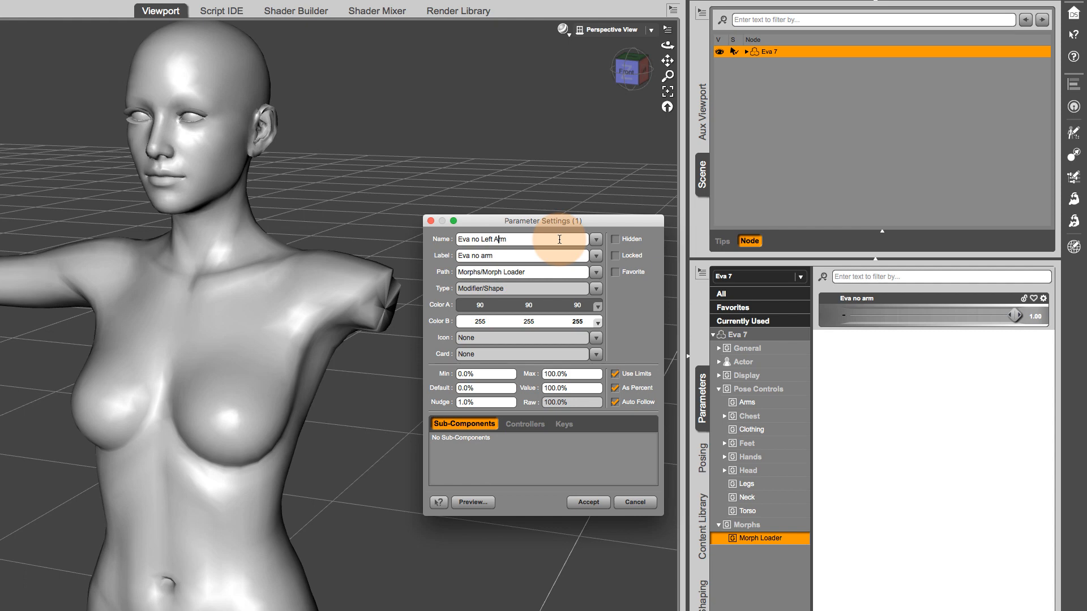
pyautogui.click(481, 256)
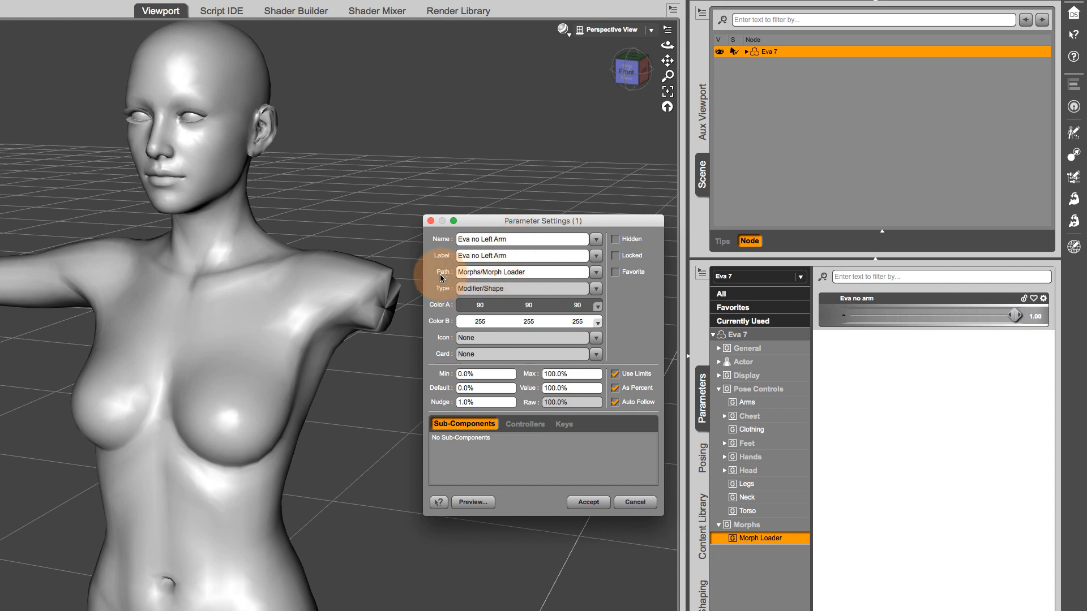
# Set the morph's path to Pose Controls/Arms and accept the parameter settings.
pyautogui.click(596, 273)
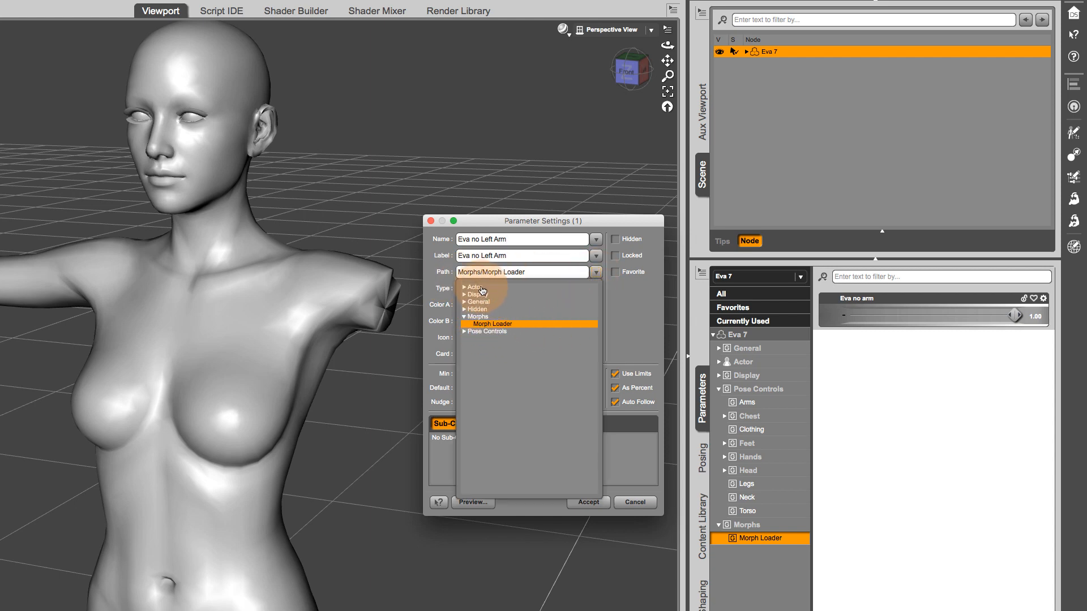
pyautogui.click(465, 332)
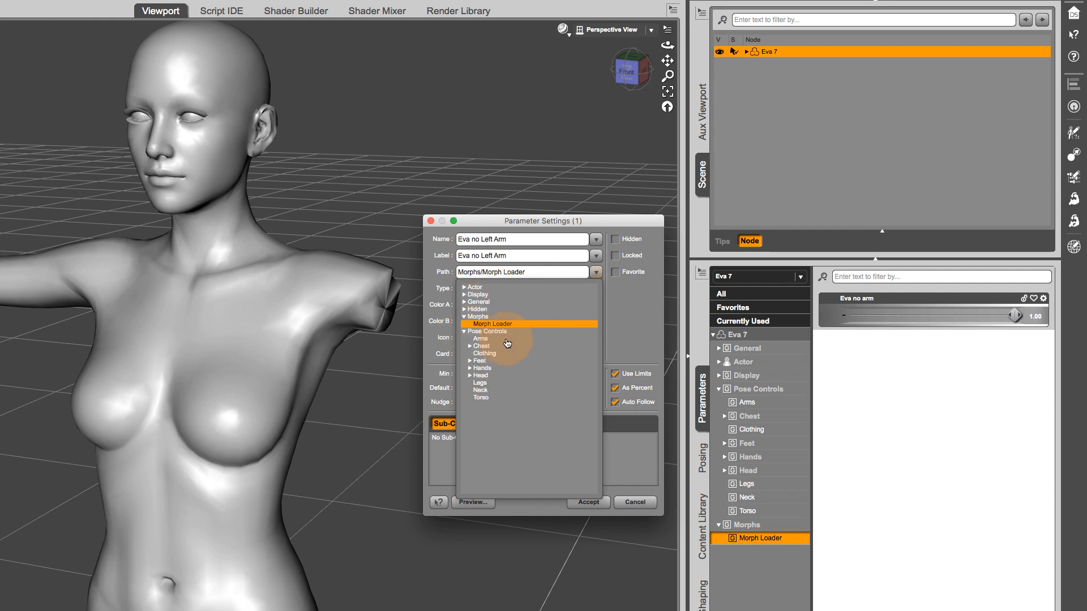
pyautogui.click(488, 339)
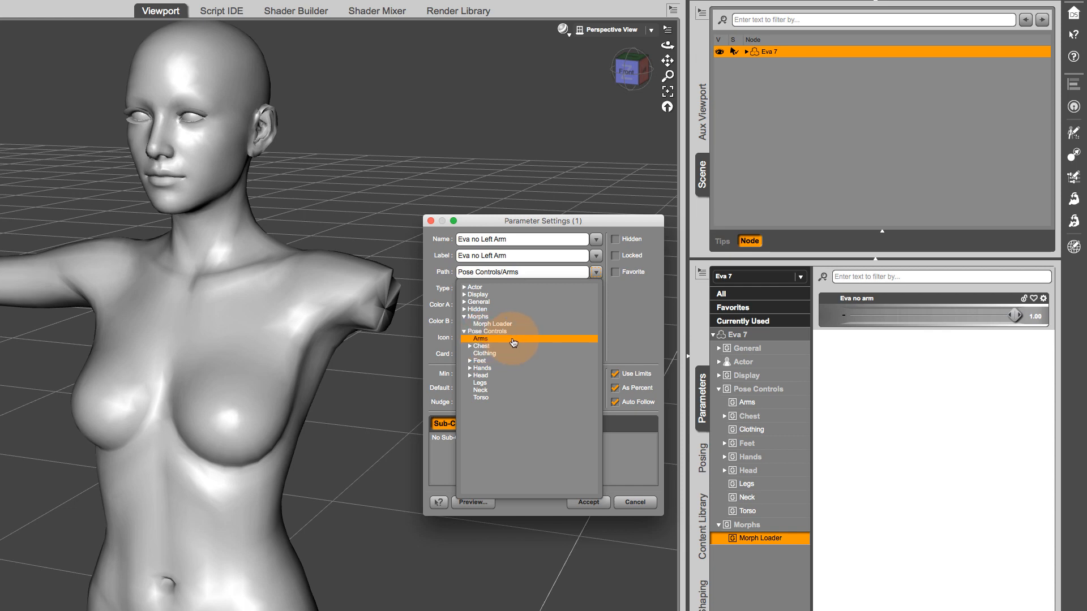
pyautogui.click(647, 315)
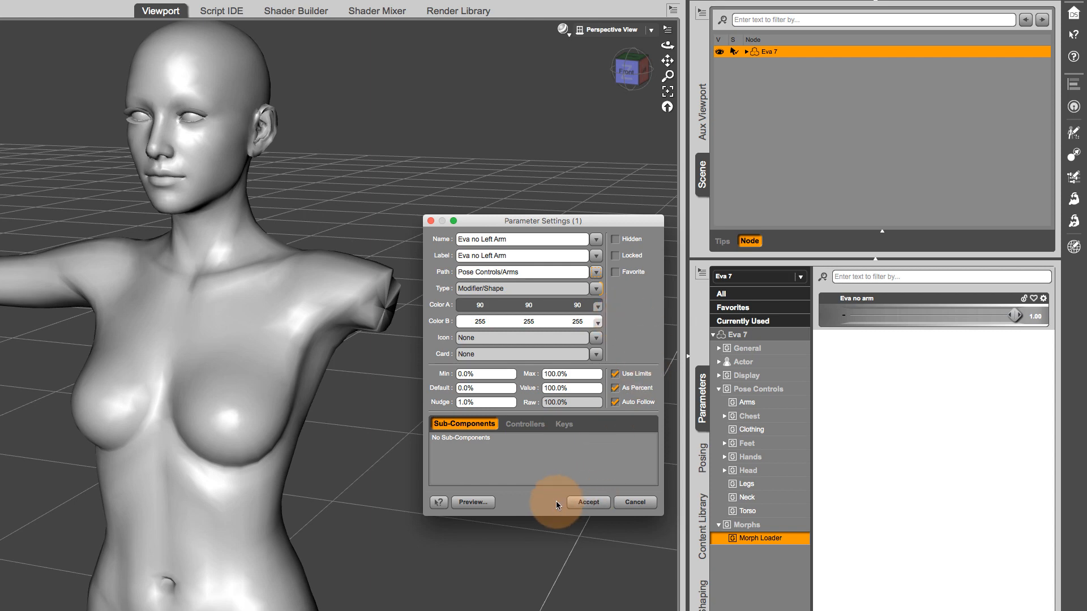
pyautogui.click(588, 503)
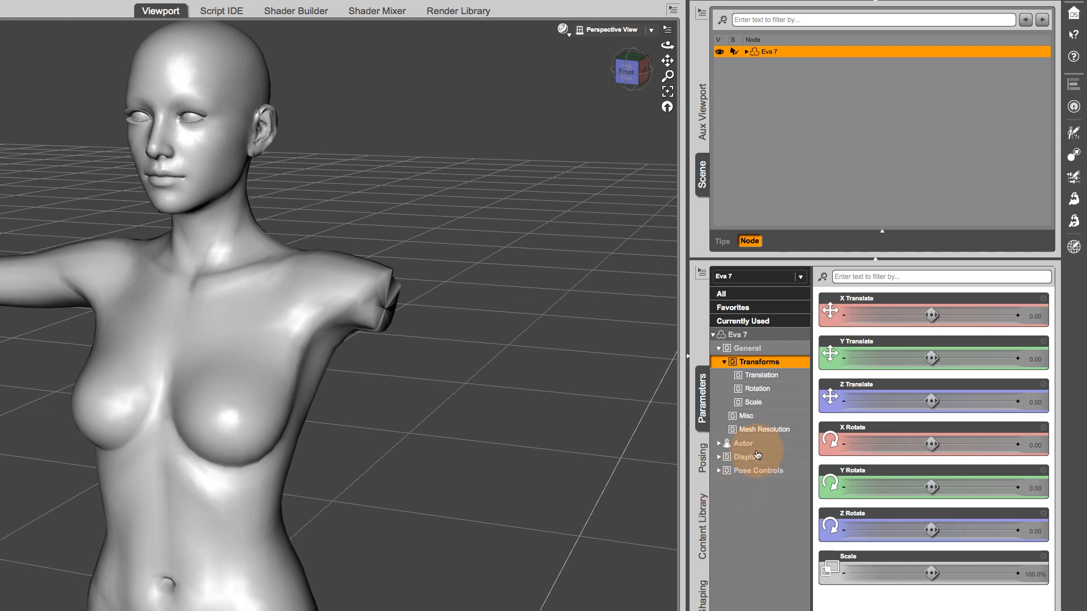
# Find Eva no Left Arm in the Arms group of Pose Controls and set it to 0%.
pyautogui.click(720, 472)
pyautogui.click(746, 486)
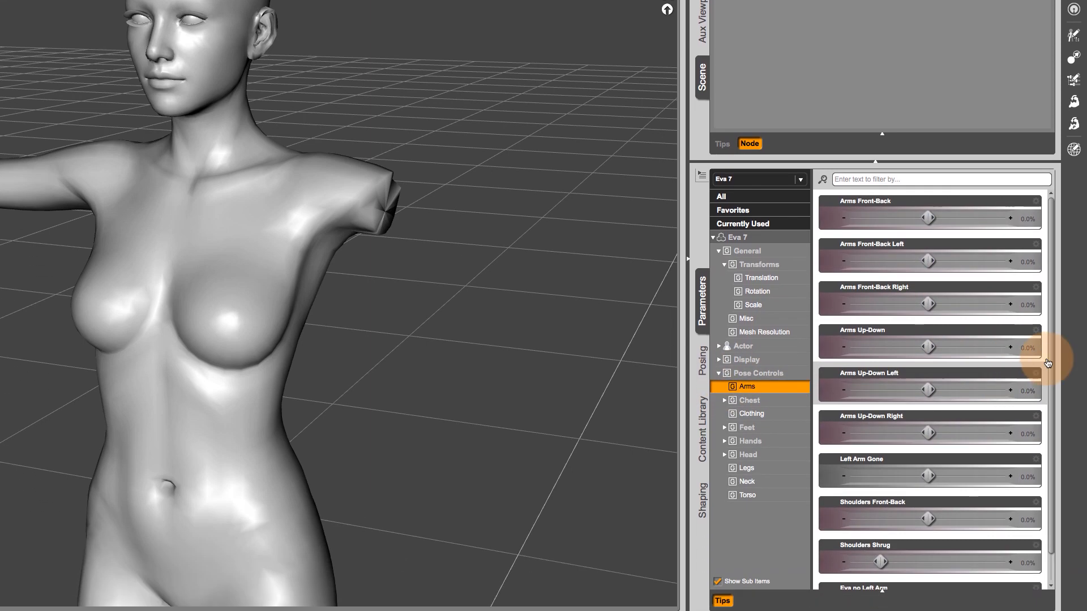
pyautogui.scroll(-1, 1050, 396)
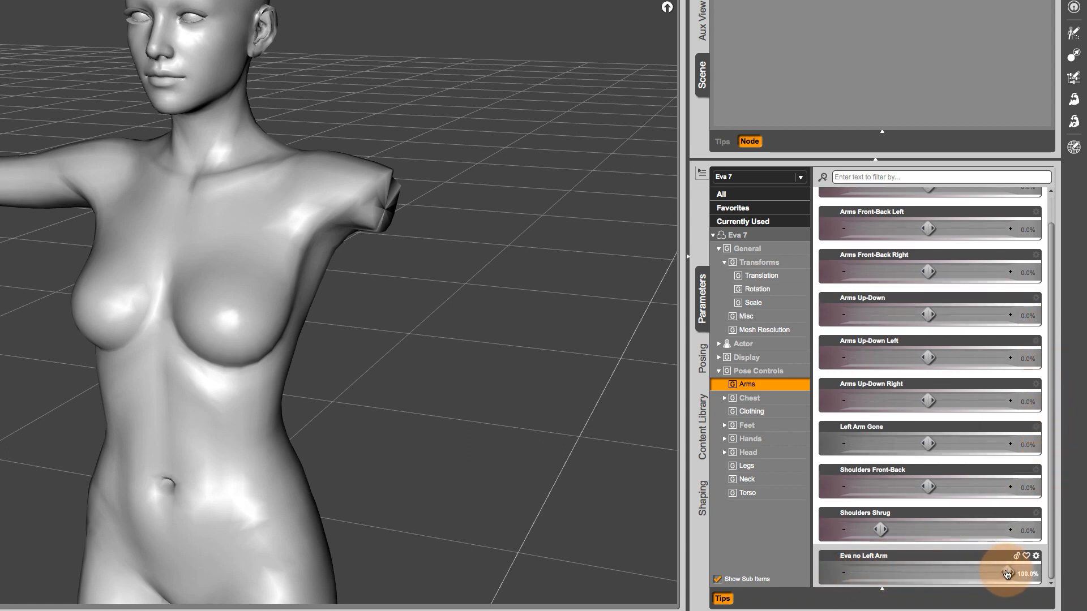
pyautogui.moveTo(1007, 575); pyautogui.dragTo(816, 582)
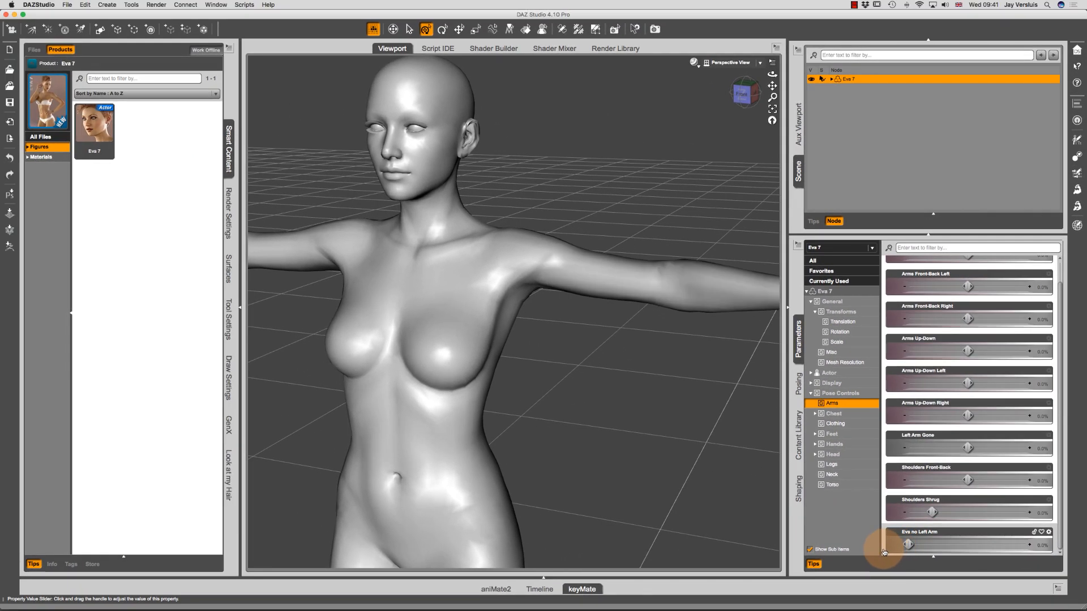
pyautogui.moveTo(884, 552)
pyautogui.mouseDown()
pyautogui.moveTo(979, 547)
pyautogui.moveTo(887, 553)
pyautogui.mouseUp()
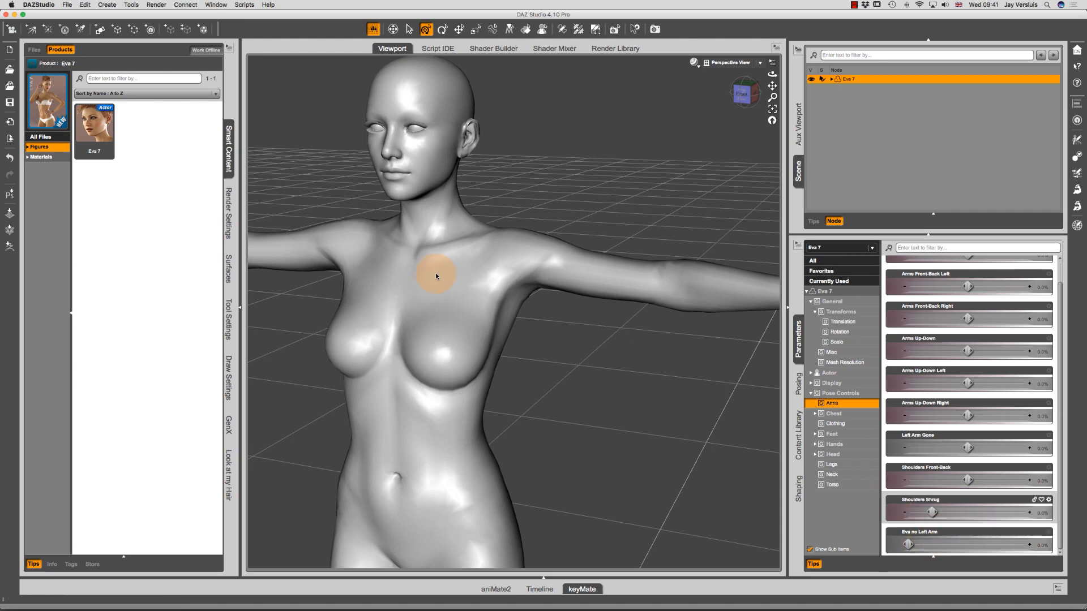
# Start saving Eva 7's morphs as a Morph Asset(s) support asset and check the vendor name in the save options.
pyautogui.click(66, 5)
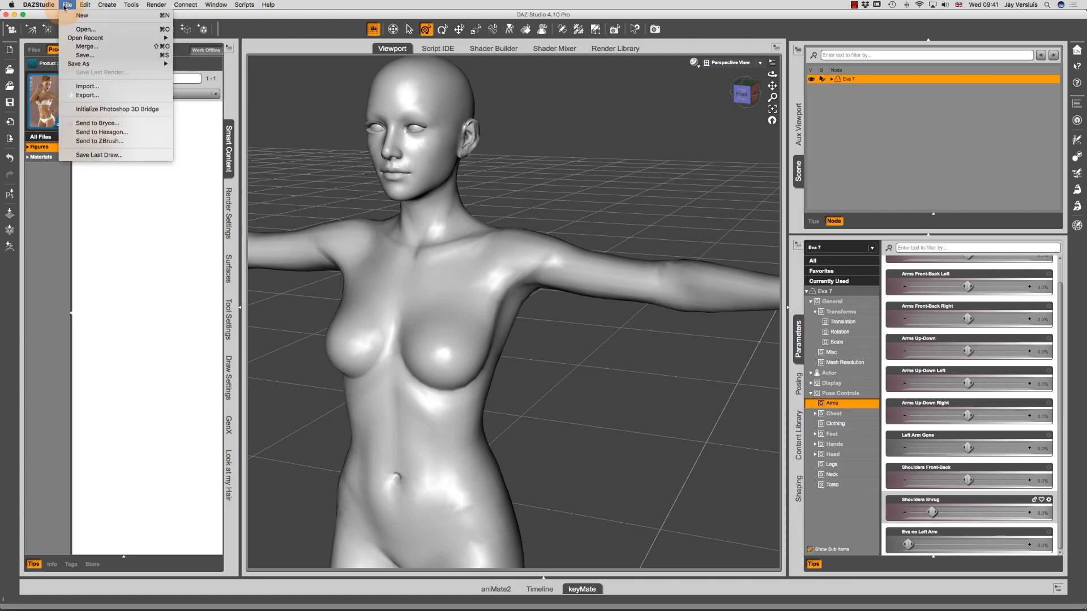
pyautogui.moveTo(121, 69)
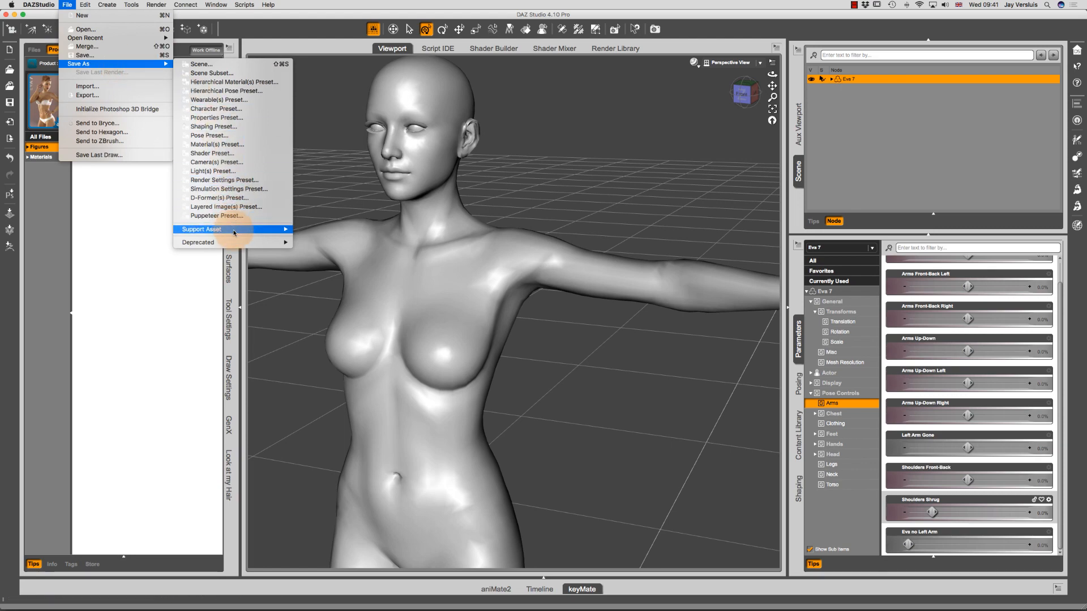
pyautogui.moveTo(238, 232)
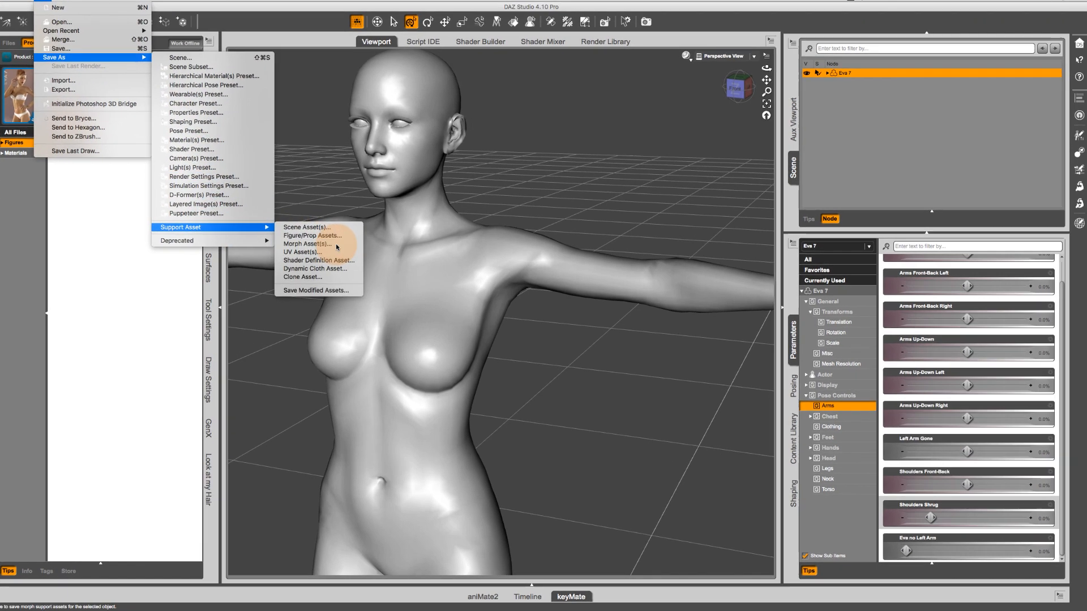
pyautogui.click(354, 247)
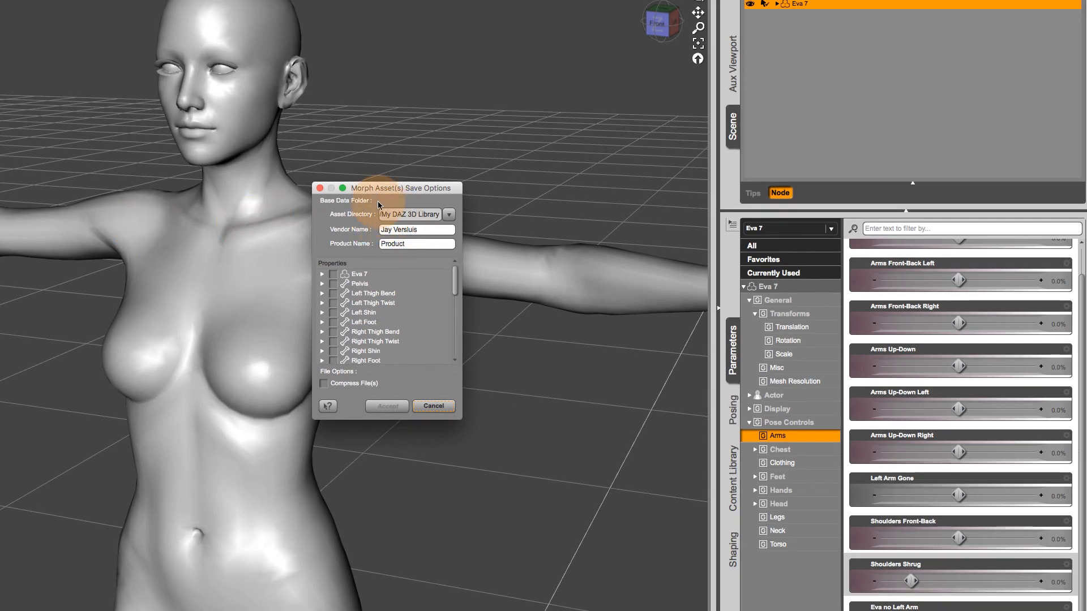
pyautogui.moveTo(395, 189); pyautogui.dragTo(398, 183)
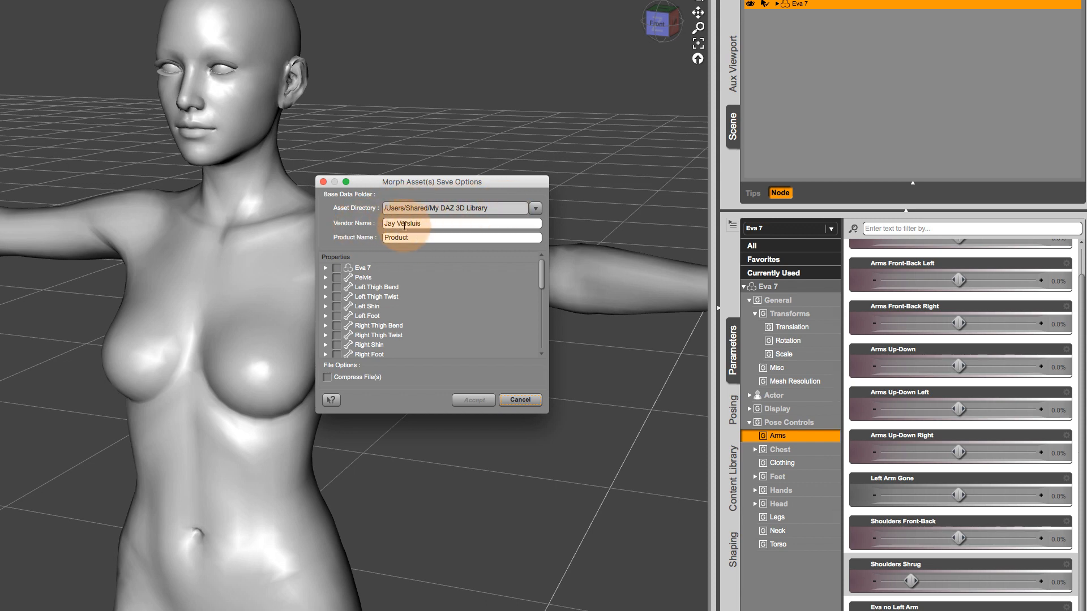
pyautogui.moveTo(421, 224); pyautogui.dragTo(383, 229)
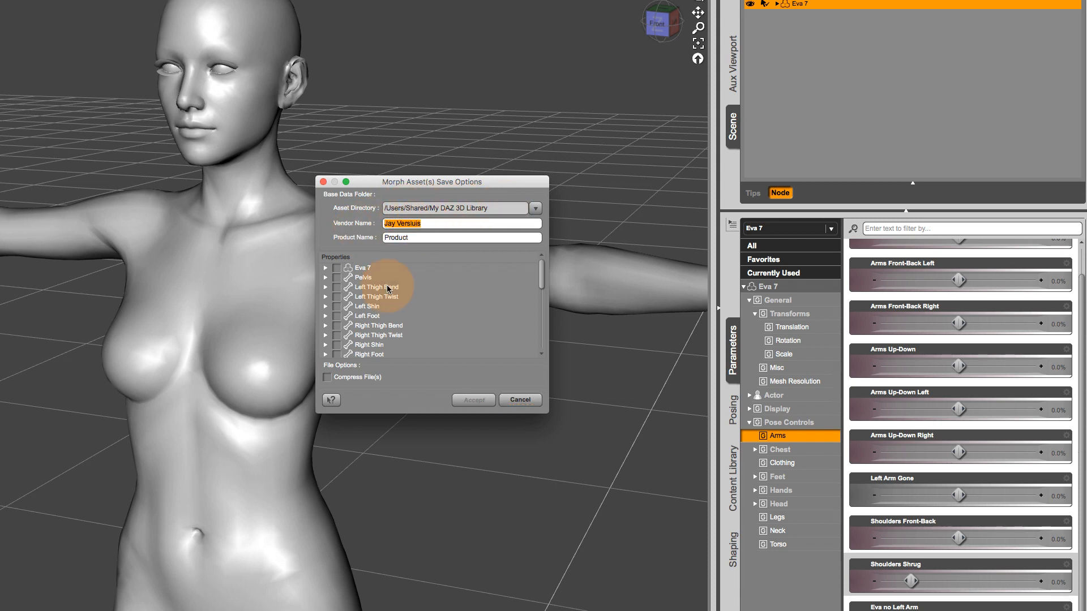
# Include only Eva no Left Arm from Eva 7's Pose Controls/Arms properties and save the morph asset.
pyautogui.click(325, 269)
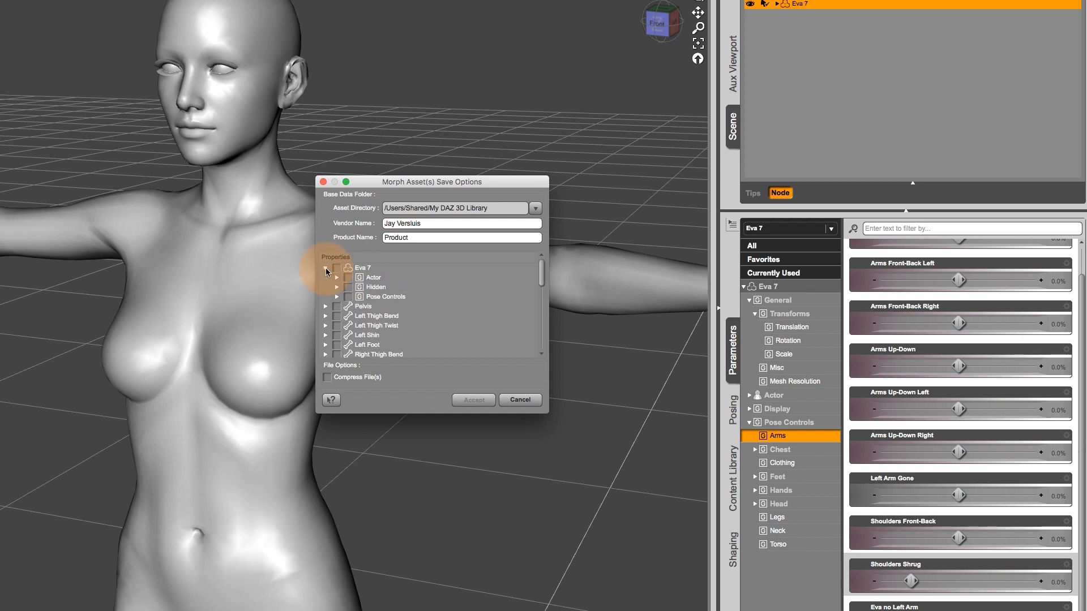
pyautogui.click(336, 297)
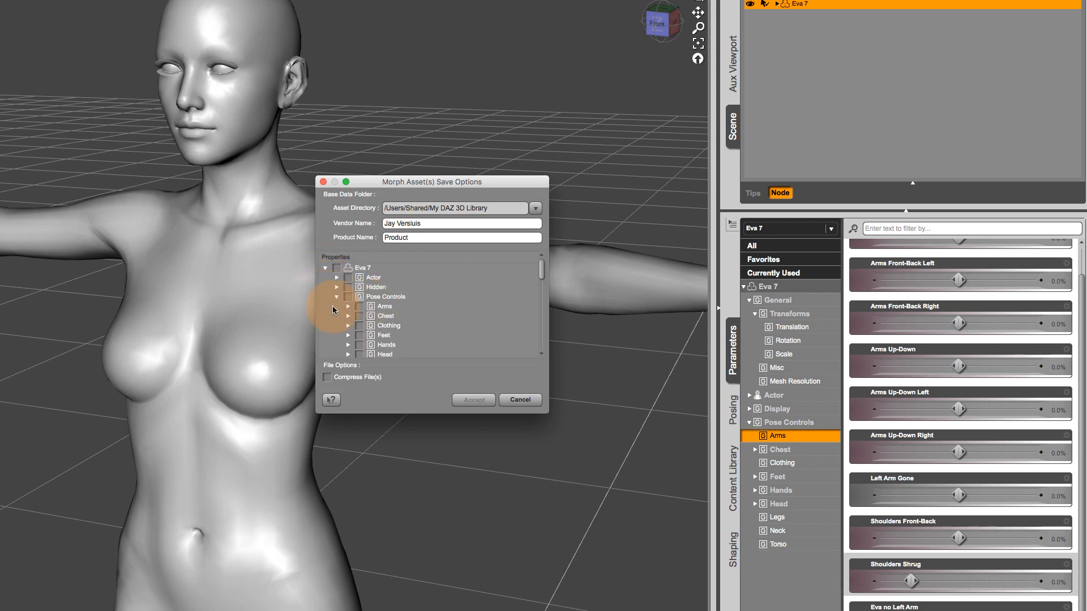
pyautogui.click(348, 308)
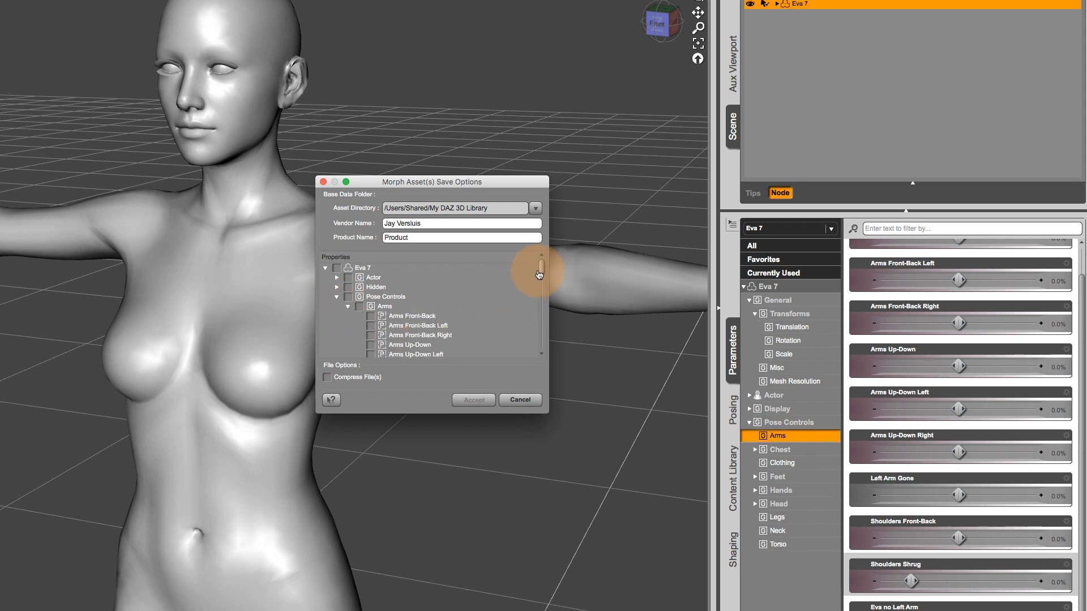
pyautogui.moveTo(540, 270); pyautogui.dragTo(538, 283)
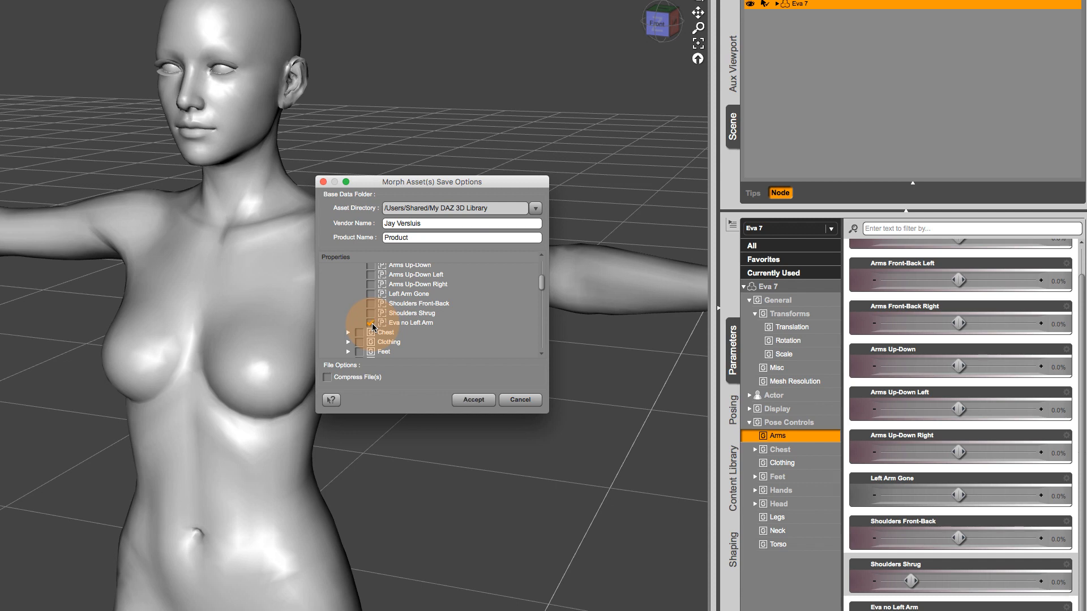
pyautogui.click(478, 401)
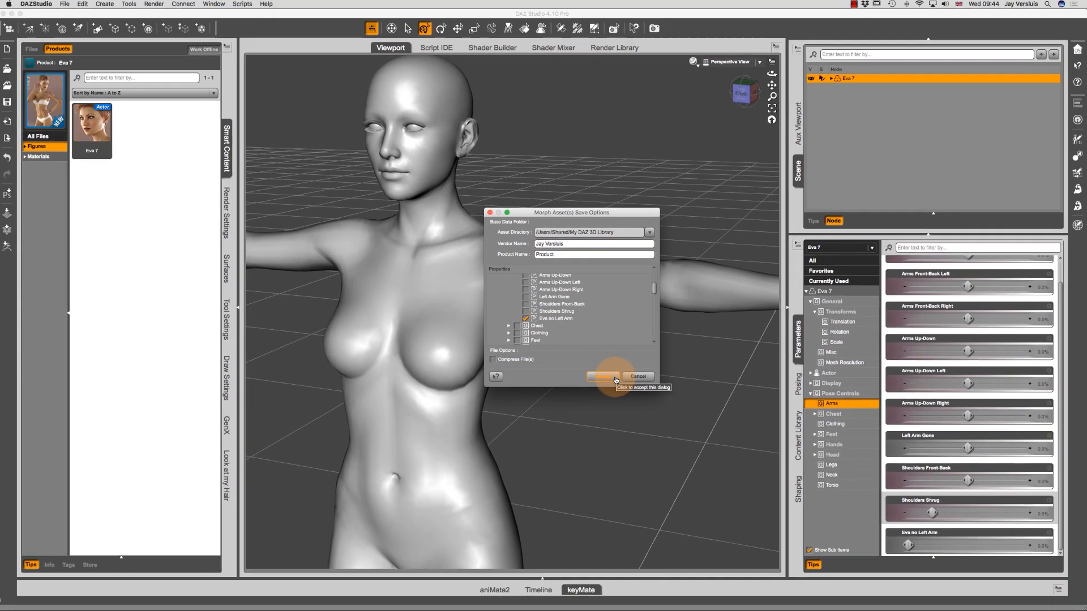
pyautogui.click(605, 377)
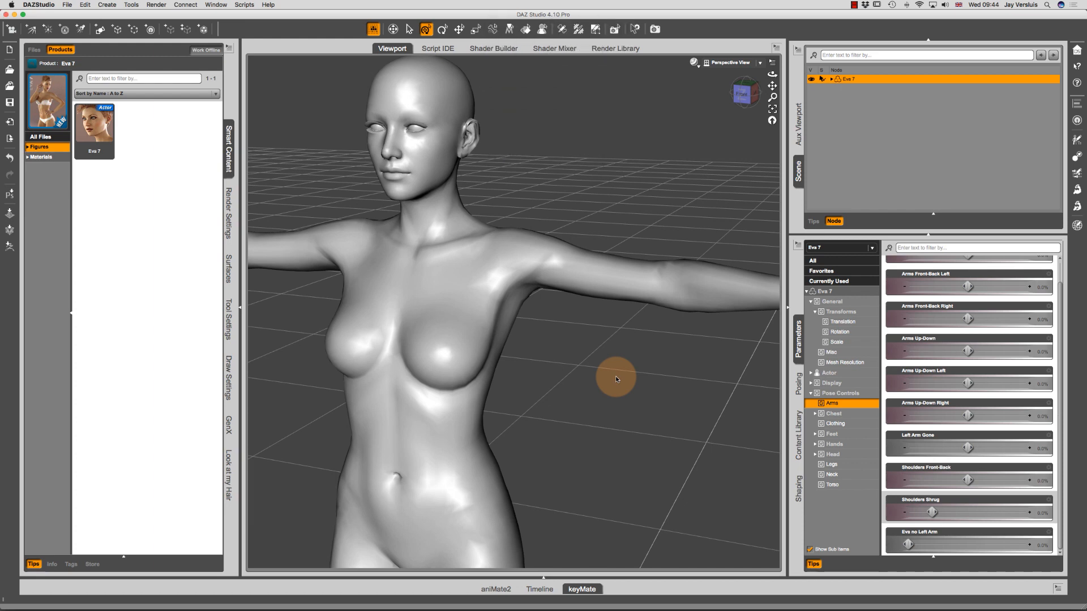
pyautogui.scroll(-10, 629, 358)
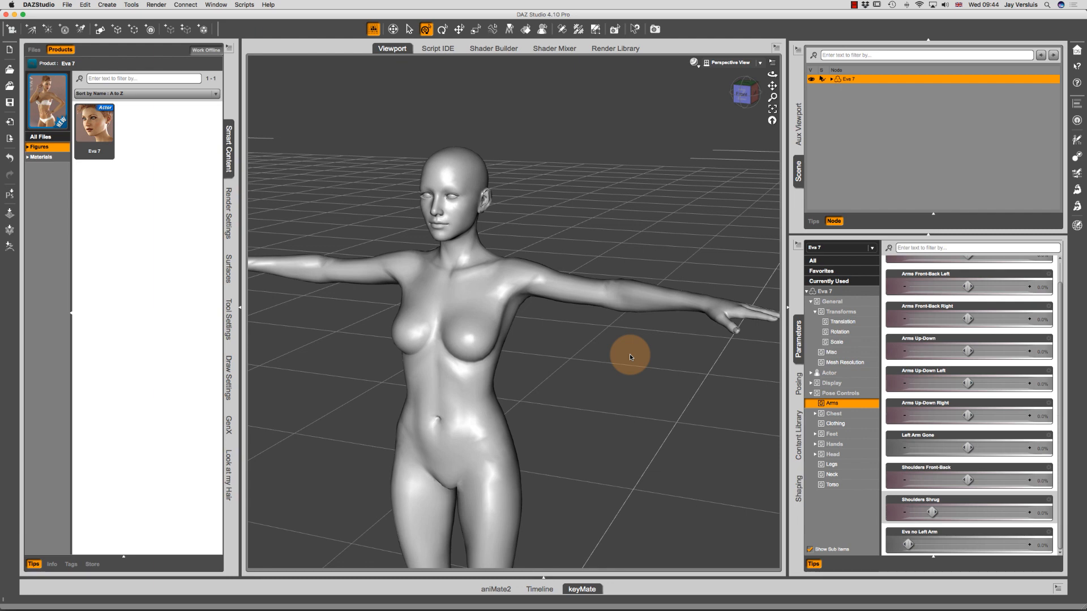
pyautogui.keyDown('alt'); pyautogui.moveTo(630, 354); pyautogui.dragTo(485, 296); pyautogui.keyUp('alt')
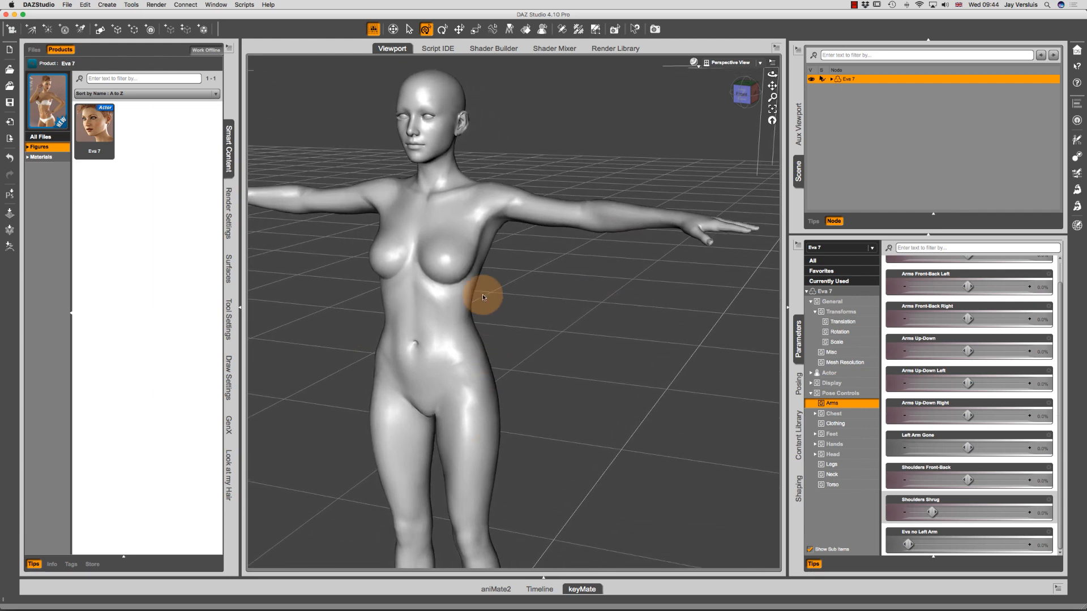